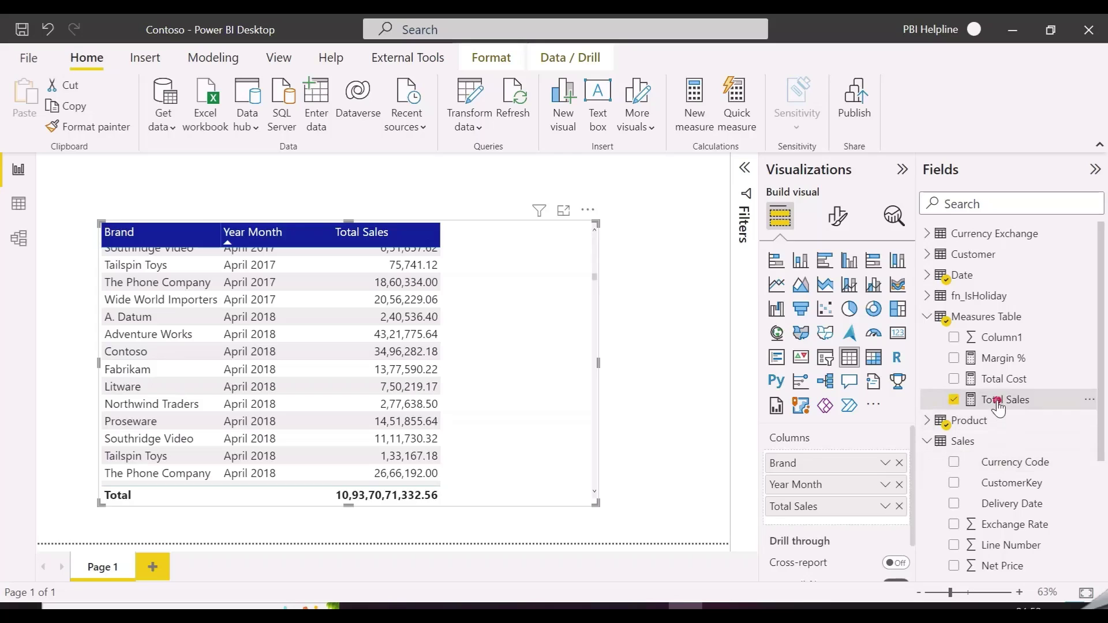
Review the Total Sales measure's formula and look through the rows of the table visual
click(1004, 400)
drag(355, 228, 123, 182)
click(745, 169)
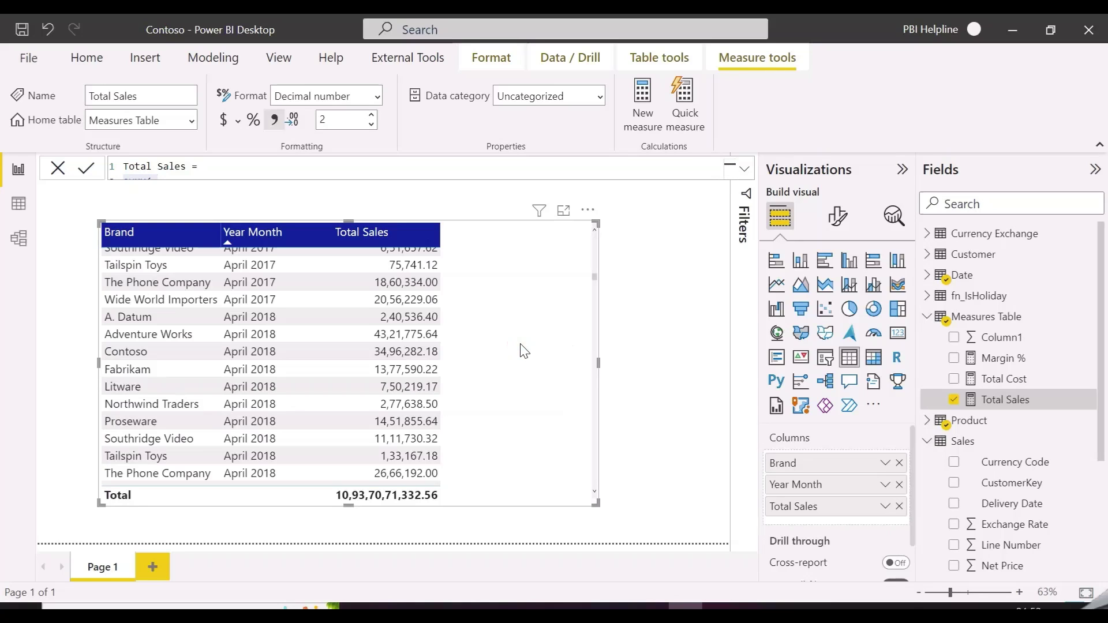
scroll(524, 351, up, 15)
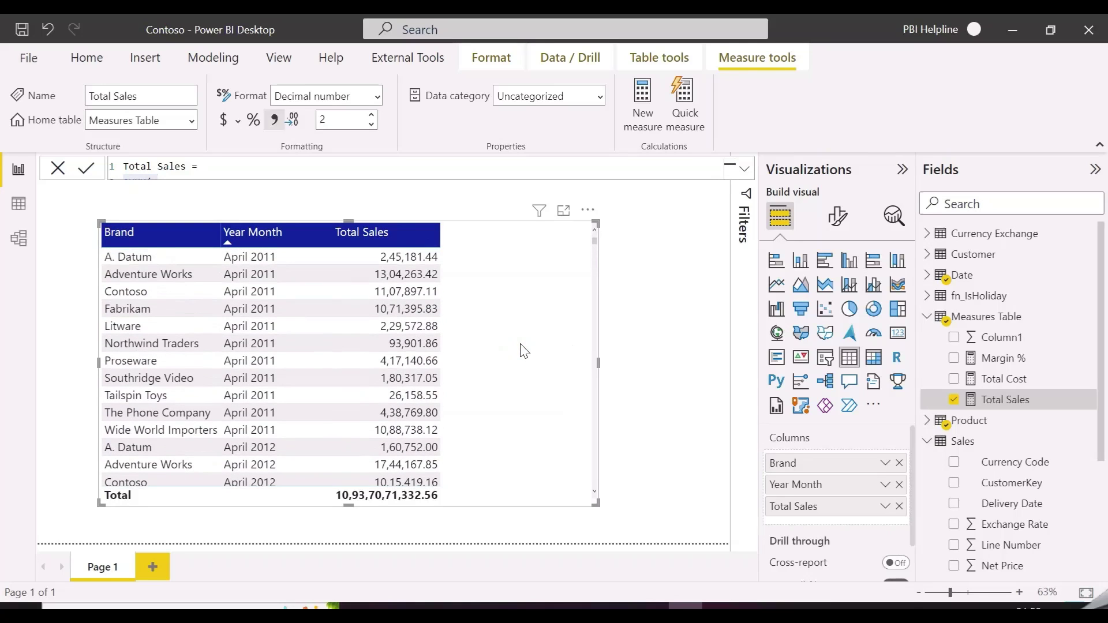
scroll(522, 350, down, 13)
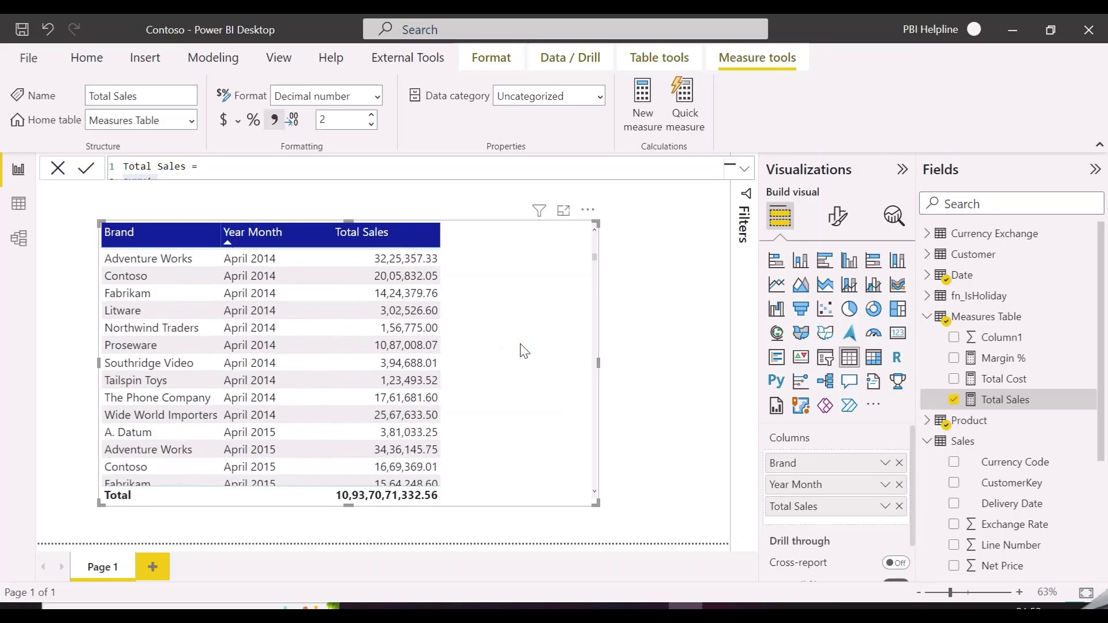
Create a measure named Orders in the Measures Table and begin its formula with COUNTROWS( on a second line
right_click(991, 323)
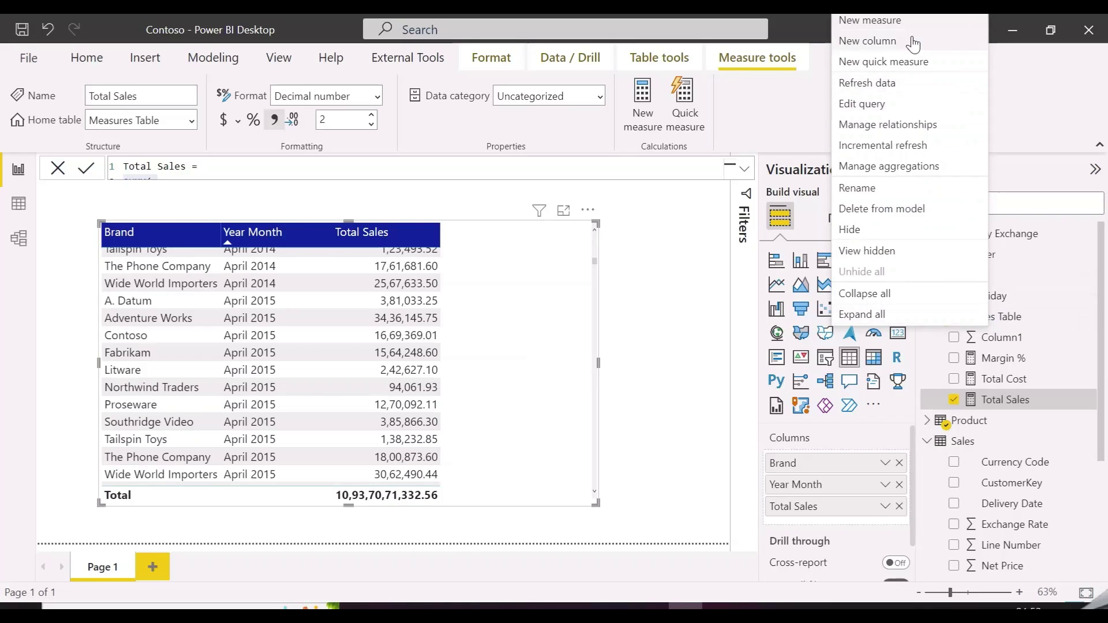
click(904, 26)
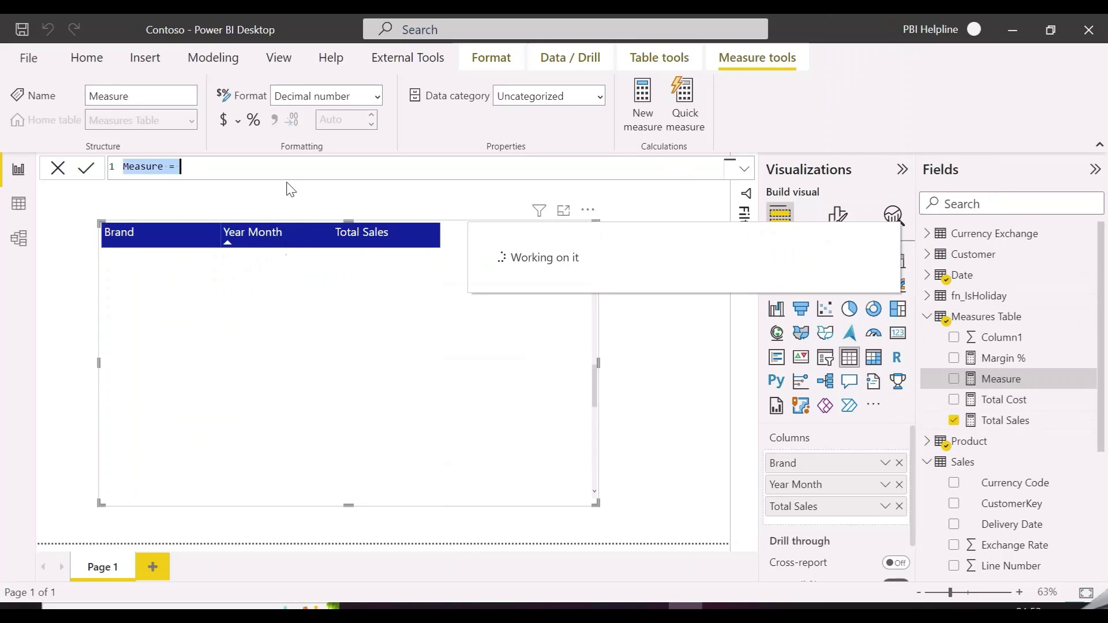
text(Orders)
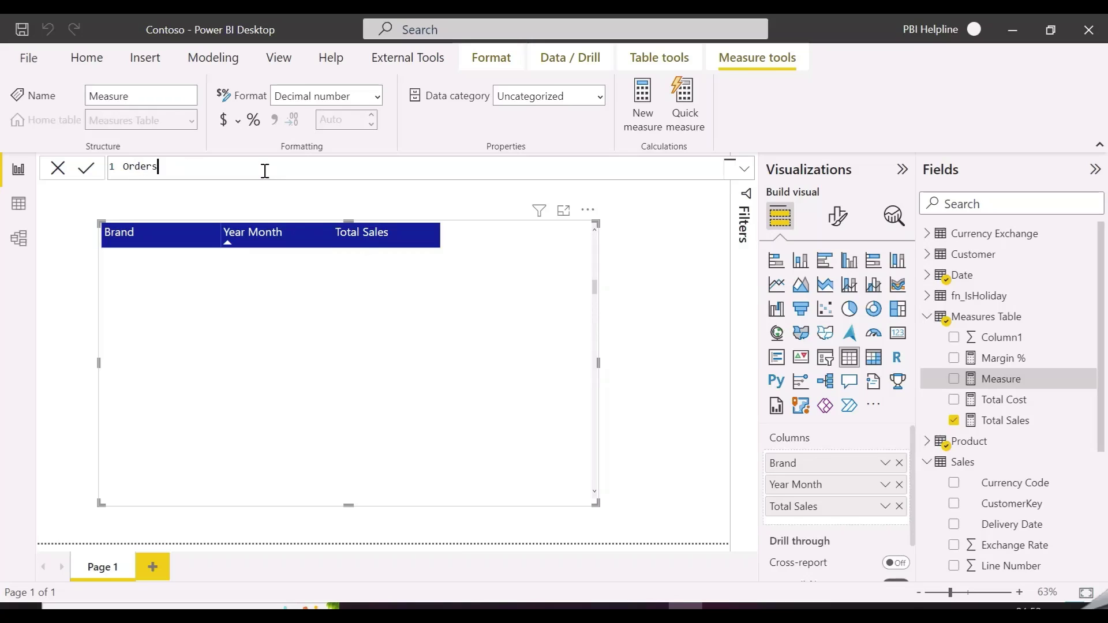
text( =)
key(shift+Return)
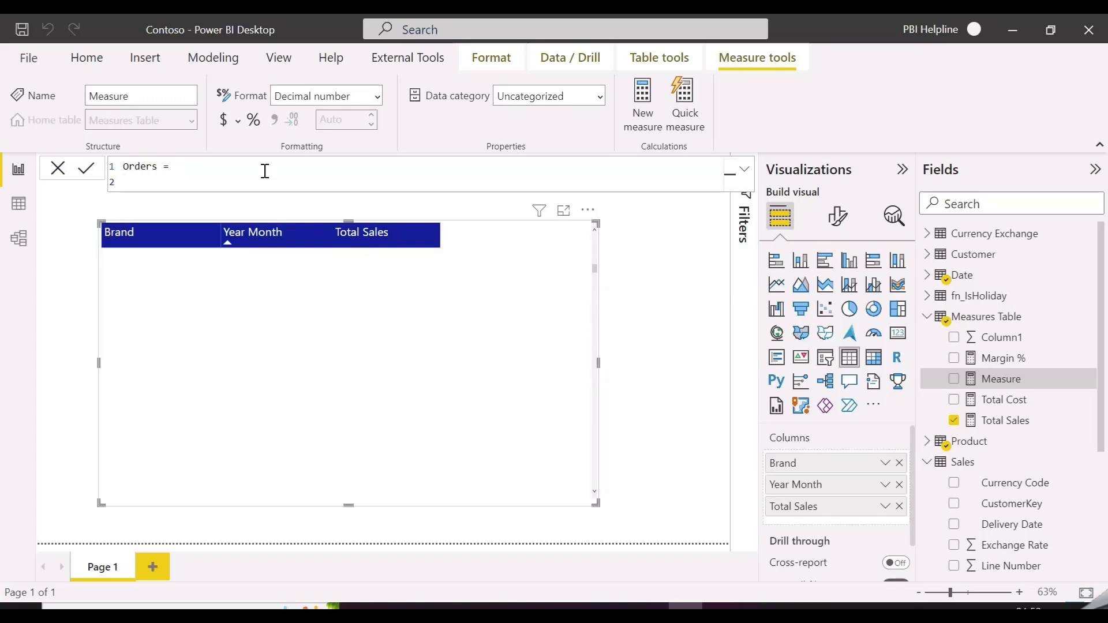
text(cou)
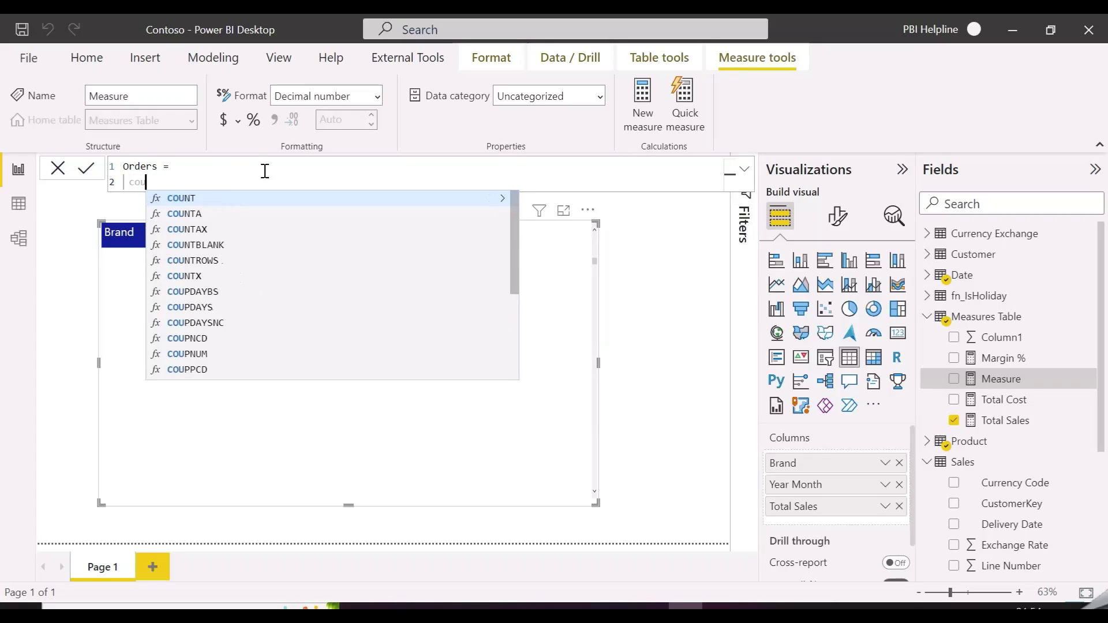
text(ntr()
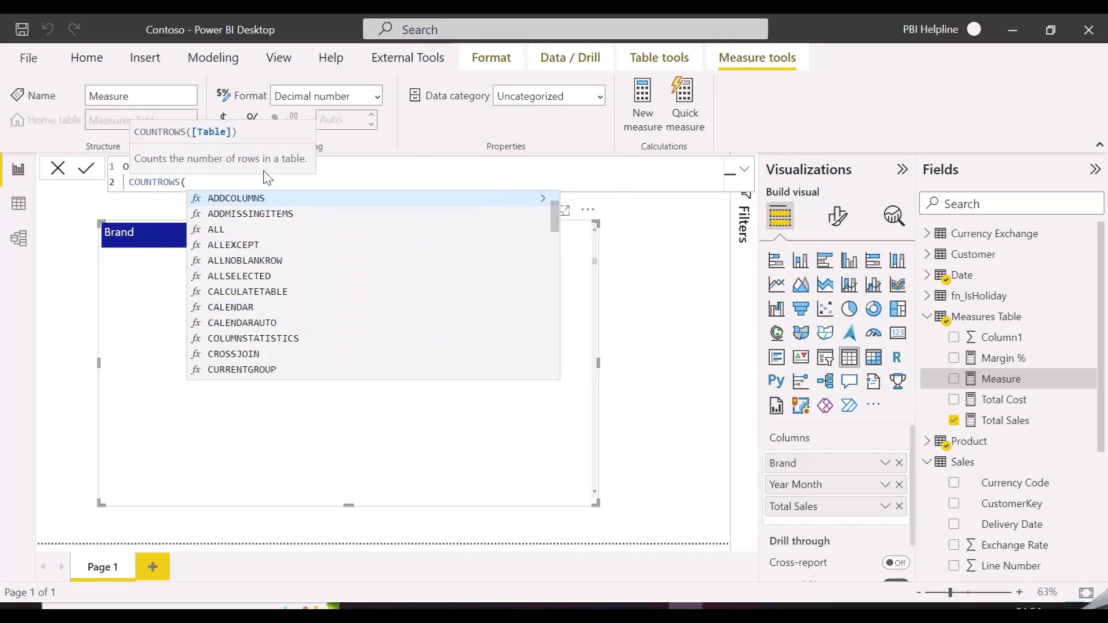
key(Tab)
key(BackSpace)
key(BackSpace)
key(BackSpace)
key(BackSpace)
key(BackSpace)
key(BackSpace)
key(BackSpace)
key(BackSpace)
key(BackSpace)
key(BackSpace)
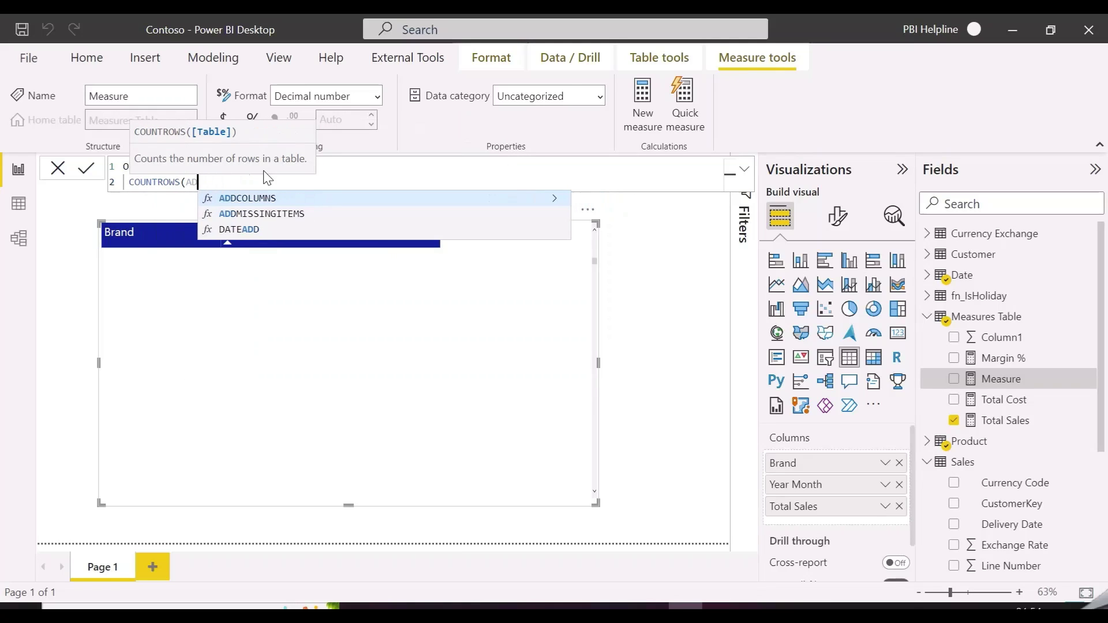
Nest a FILTER function inside COUNTROWS on its own line
key(shift+Return)
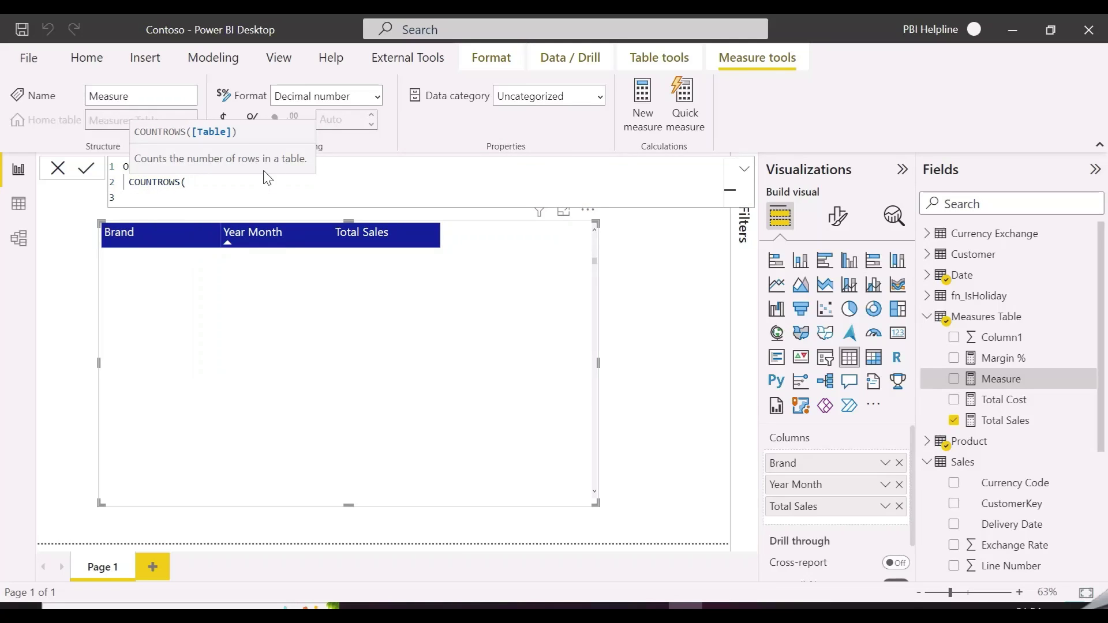
text(FILTER()
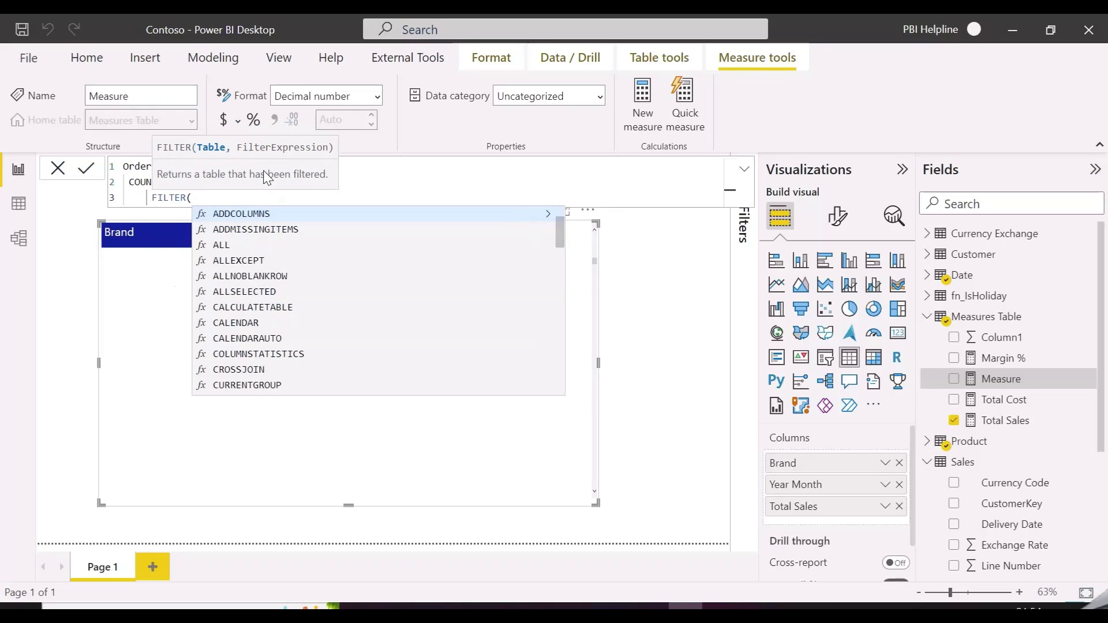
key(Tab)
text(sale)
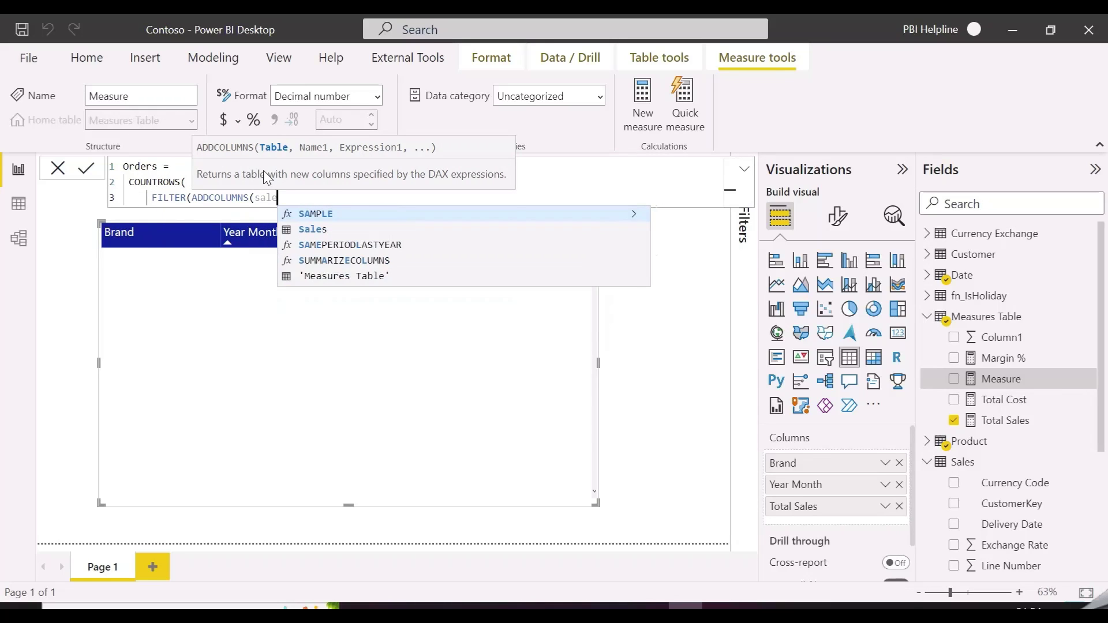
key(BackSpace)
key(BackSpace)
key(BackSpace)
key(BackSpace)
key(BackSpace)
key(BackSpace)
key(BackSpace)
key(BackSpace)
key(BackSpace)
key(BackSpace)
key(BackSpace)
key(BackSpace)
key(BackSpace)
key(BackSpace)
key(BackSpace)
Make Sales the filtered table and add the condition Sales[Order Date] >= MIN('Date'[Date]) followed by && on a separate line
text(s)
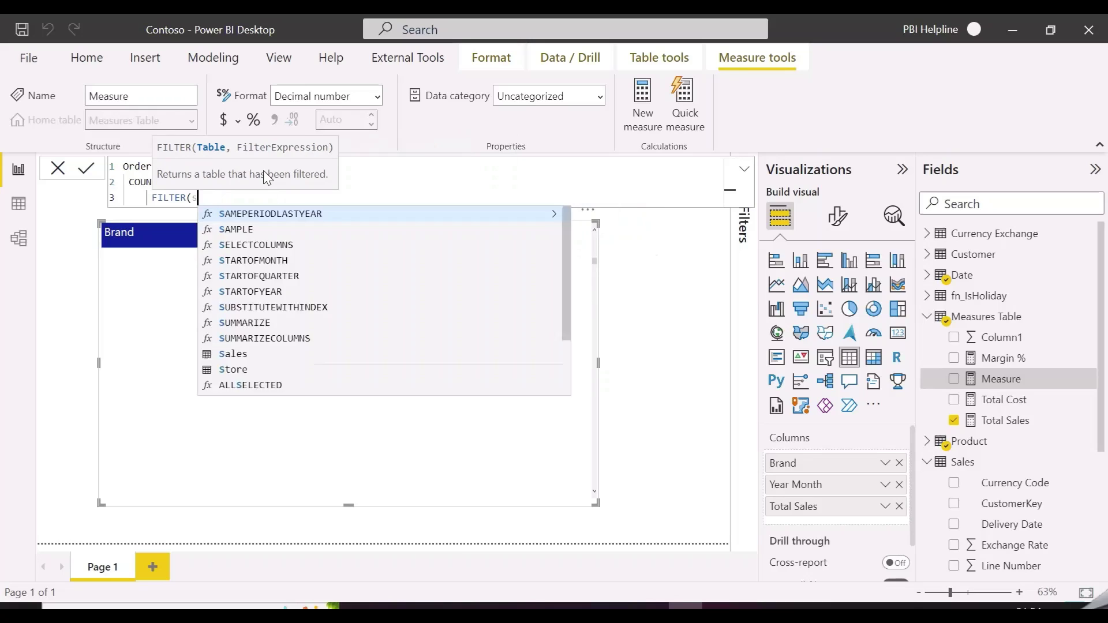
text(ales,)
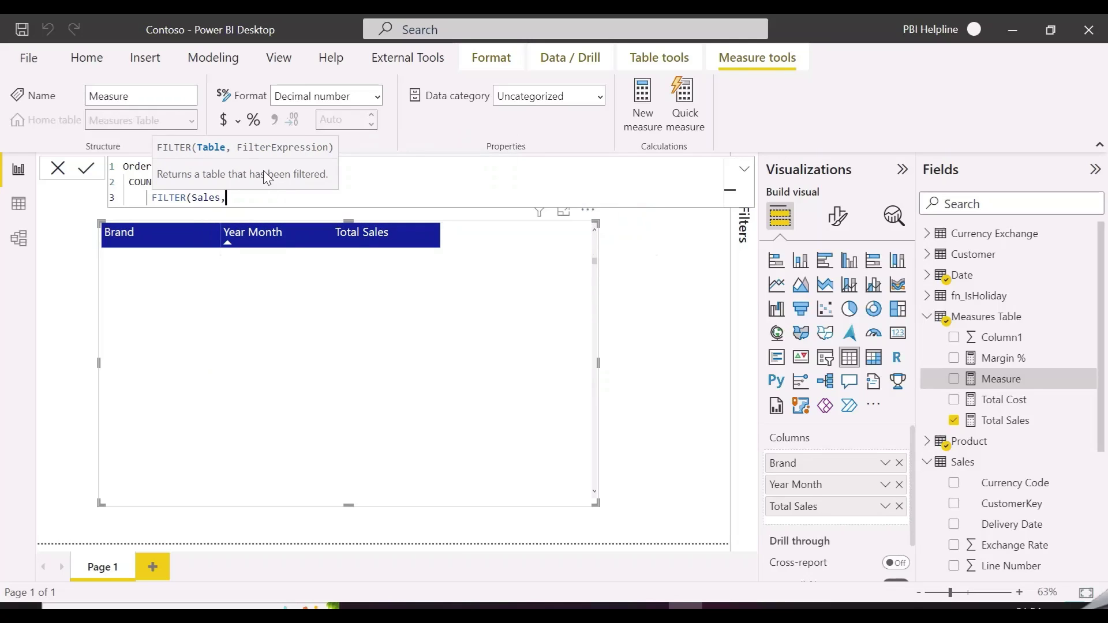
key(shift+Return)
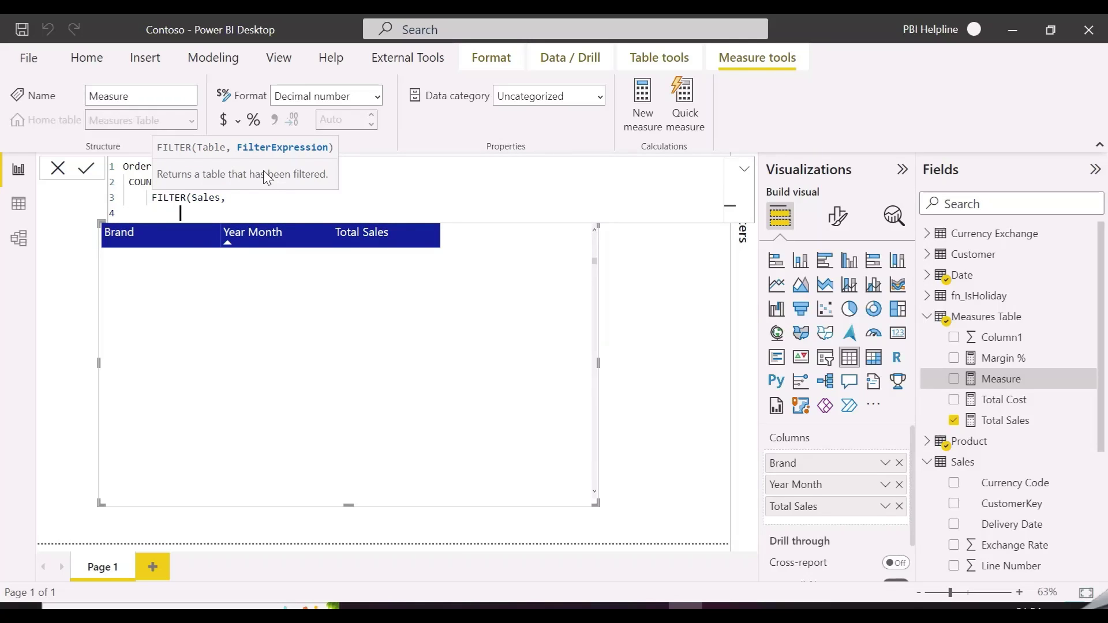
text(order d)
key(Tab)
text(>= MIN(d)
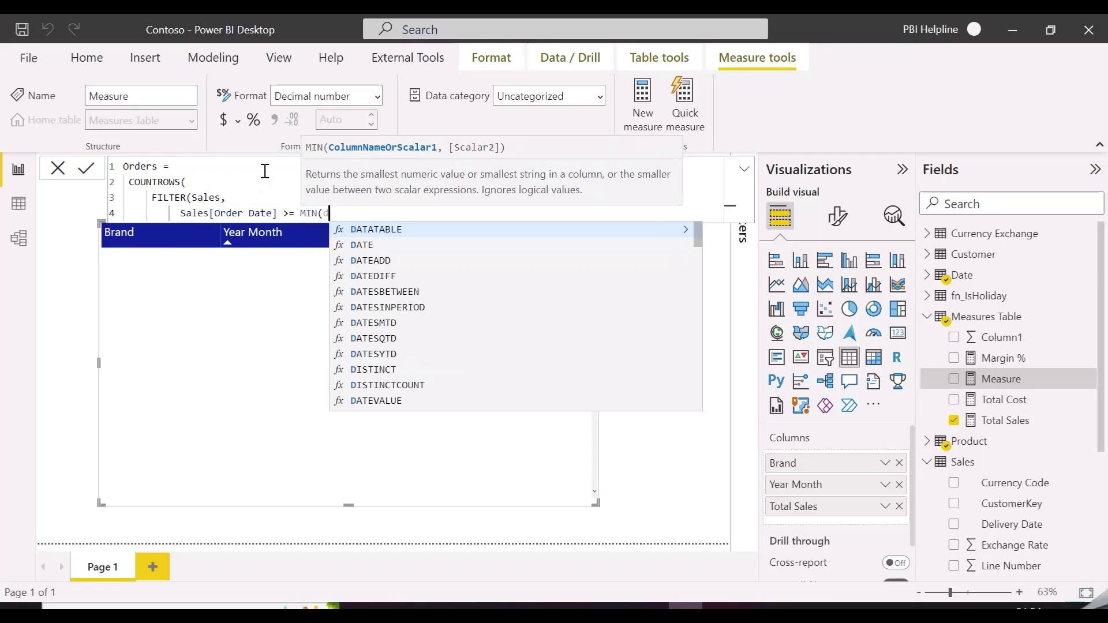
text(ate[)
key(Tab)
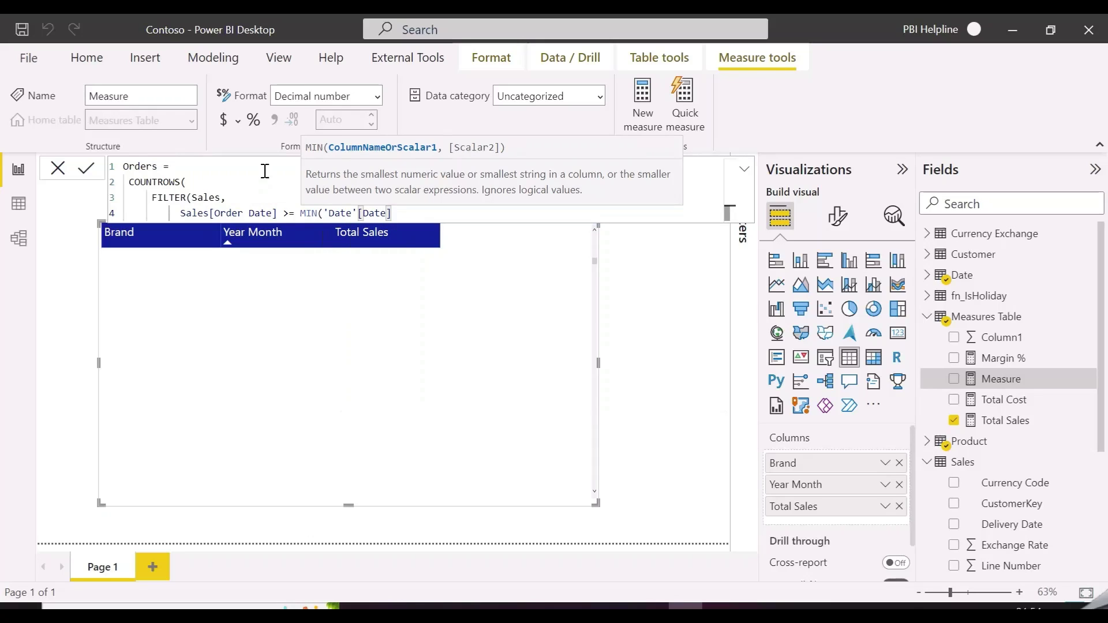
text() &&)
key(shift+Return)
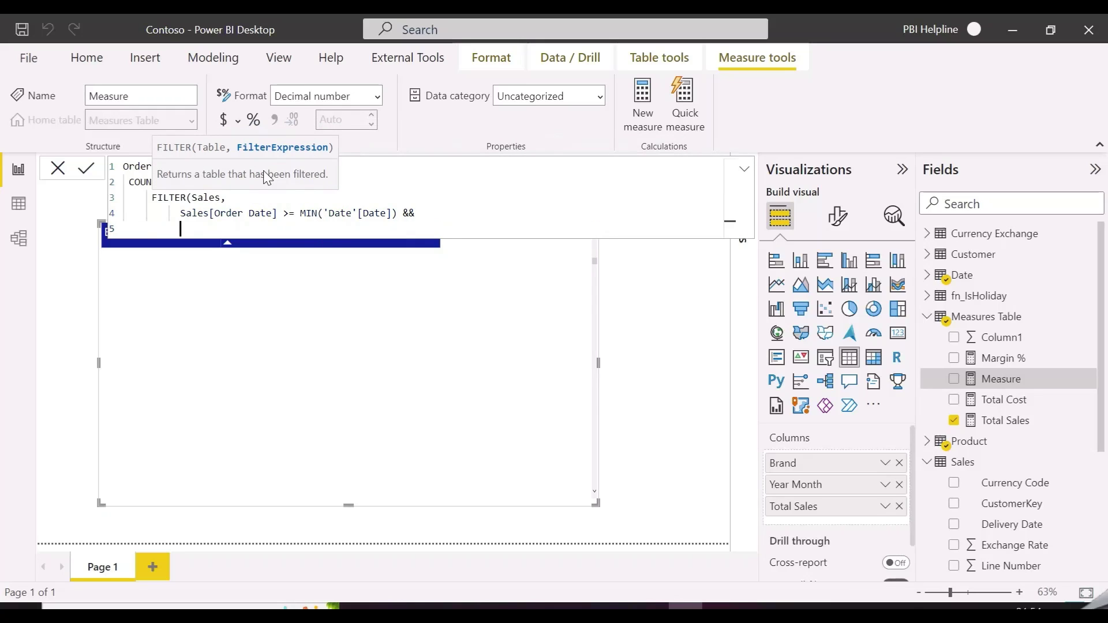
Add the second filter condition Sales[Order Date] <= MAX('Date'[Date])
text(orderd)
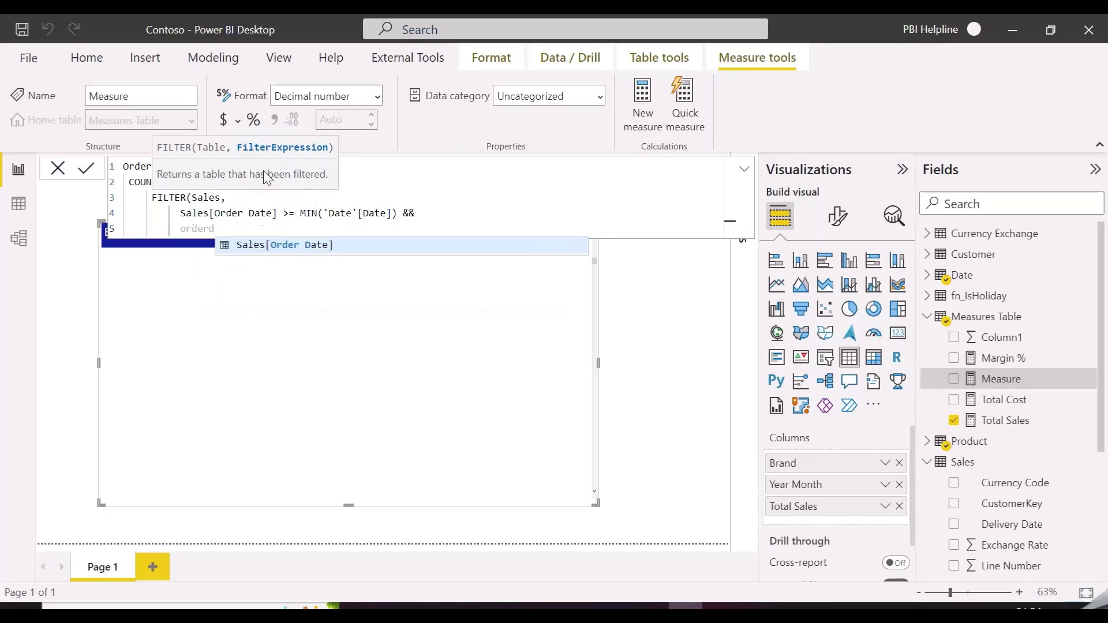
key(Tab)
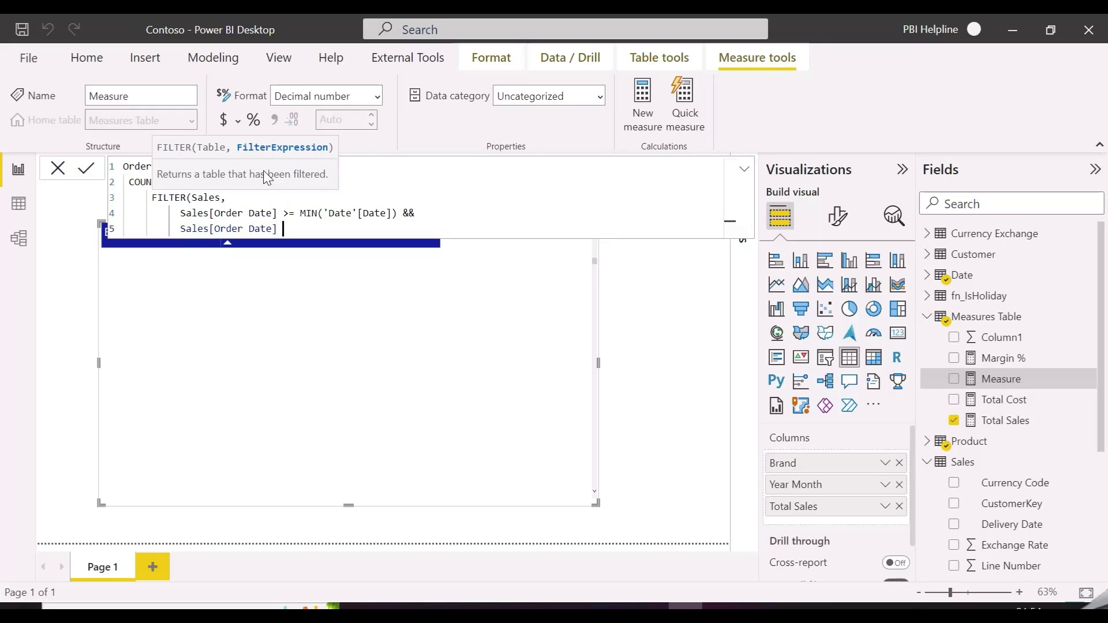
text(<= max)
key(Tab)
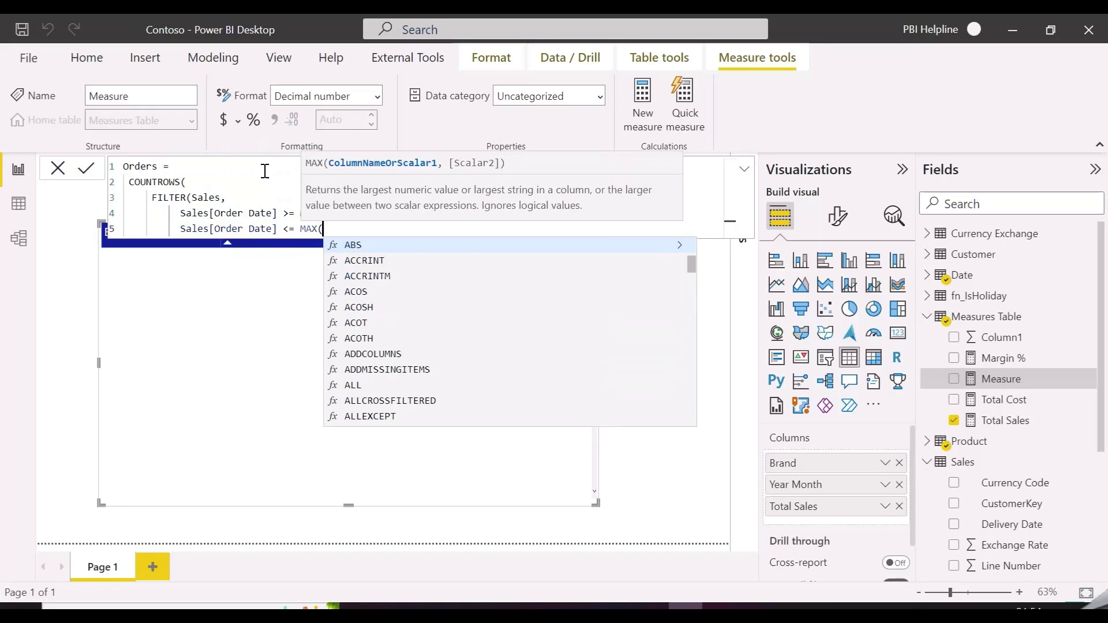
text(or)
key(BackSpace)
key(BackSpace)
text(date[)
key(Tab)
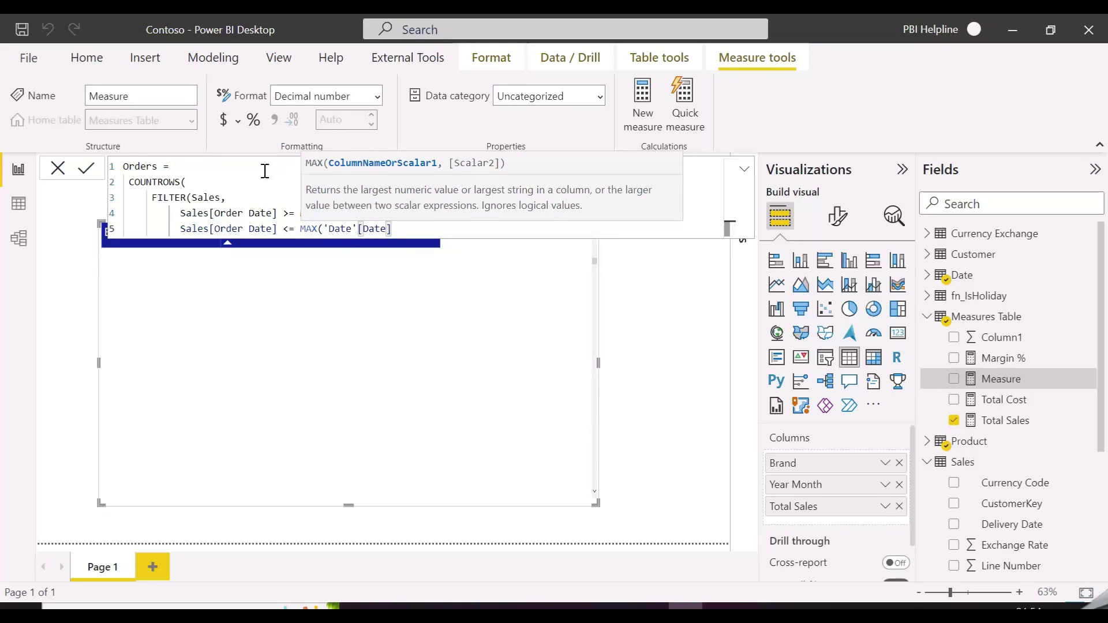
text())
Close the FILTER and COUNTROWS functions on a new line, commit the Orders measure and collapse its formula
key(shift+Return)
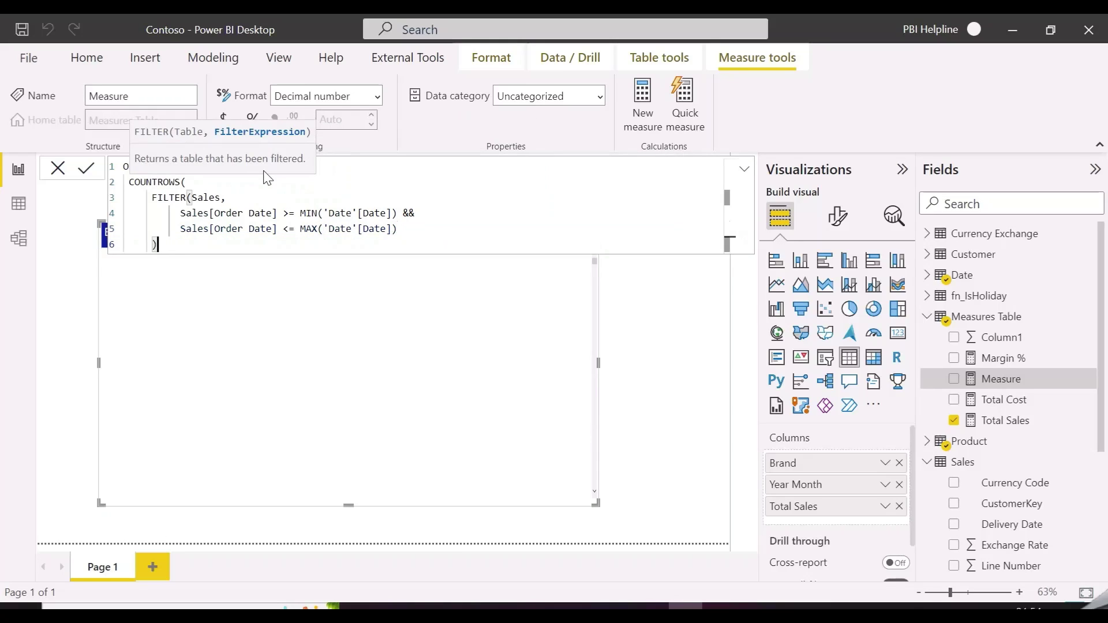
text()))
click(87, 168)
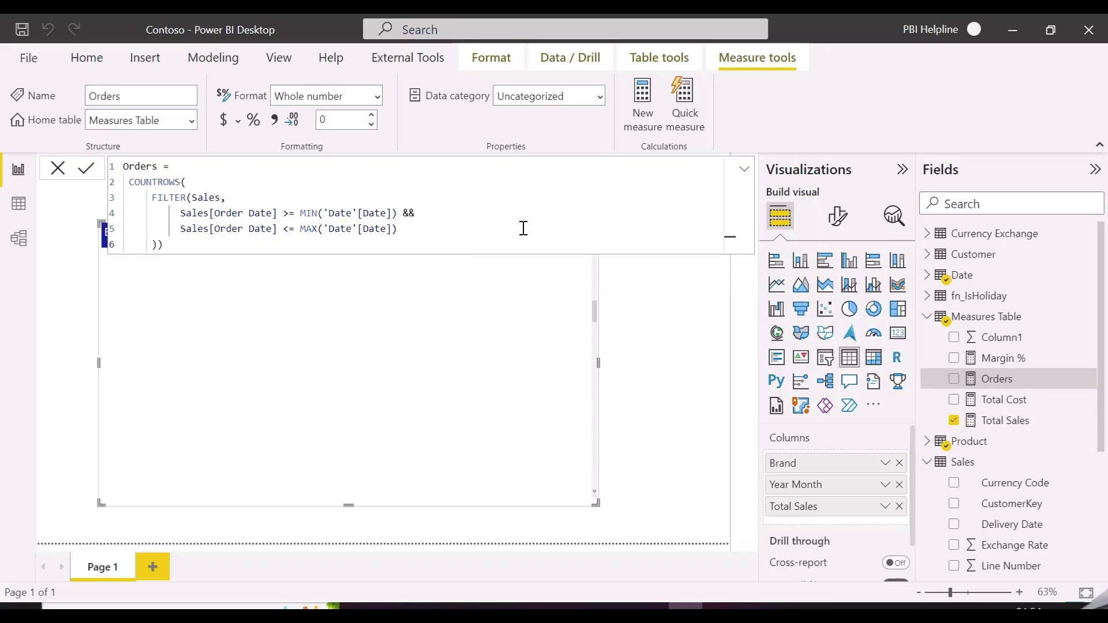
click(745, 168)
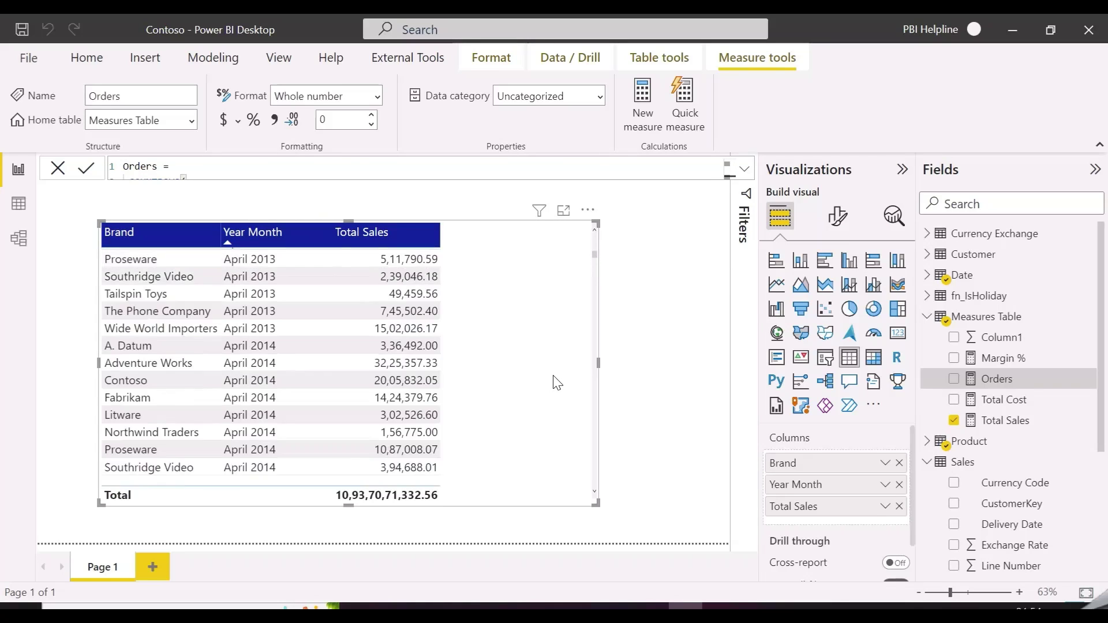
Add the Orders measure to the table visual as a column after Total Sales
scroll(556, 383, up, 8)
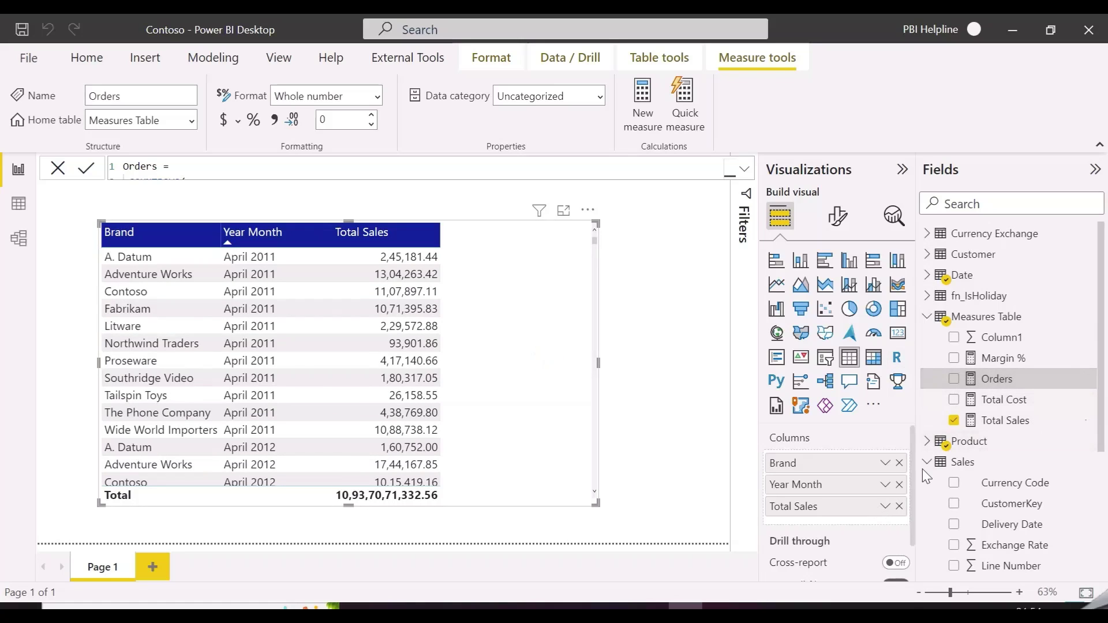
drag(1014, 379, 823, 515)
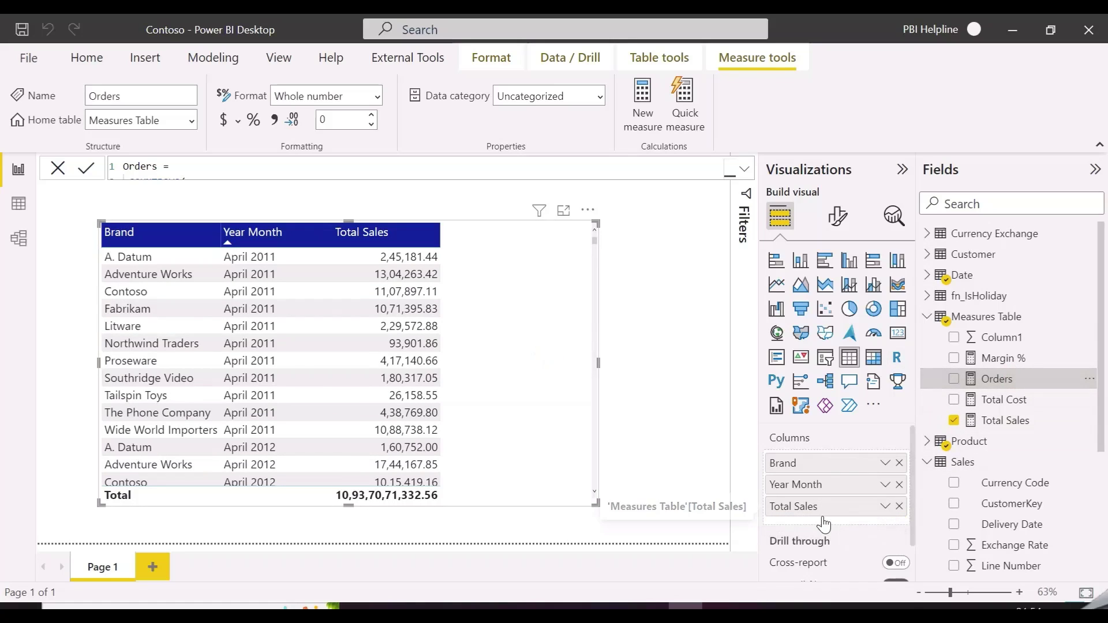
drag(1004, 391, 789, 527)
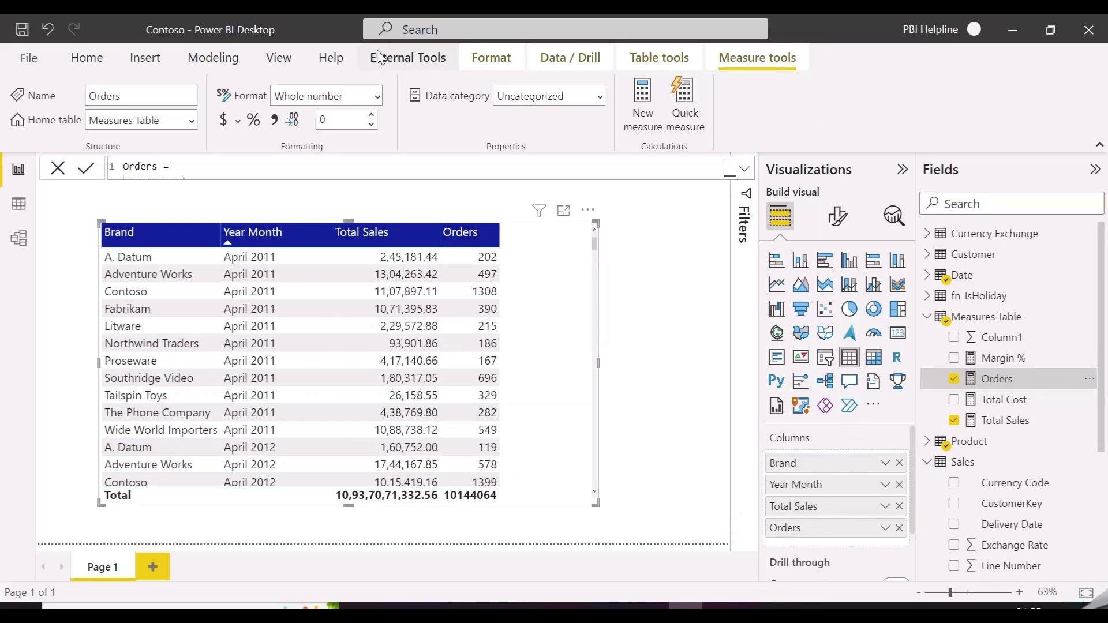
Record the table visual's refreshes in the Performance analyzer and expand the first Table entry's duration breakdown
click(282, 61)
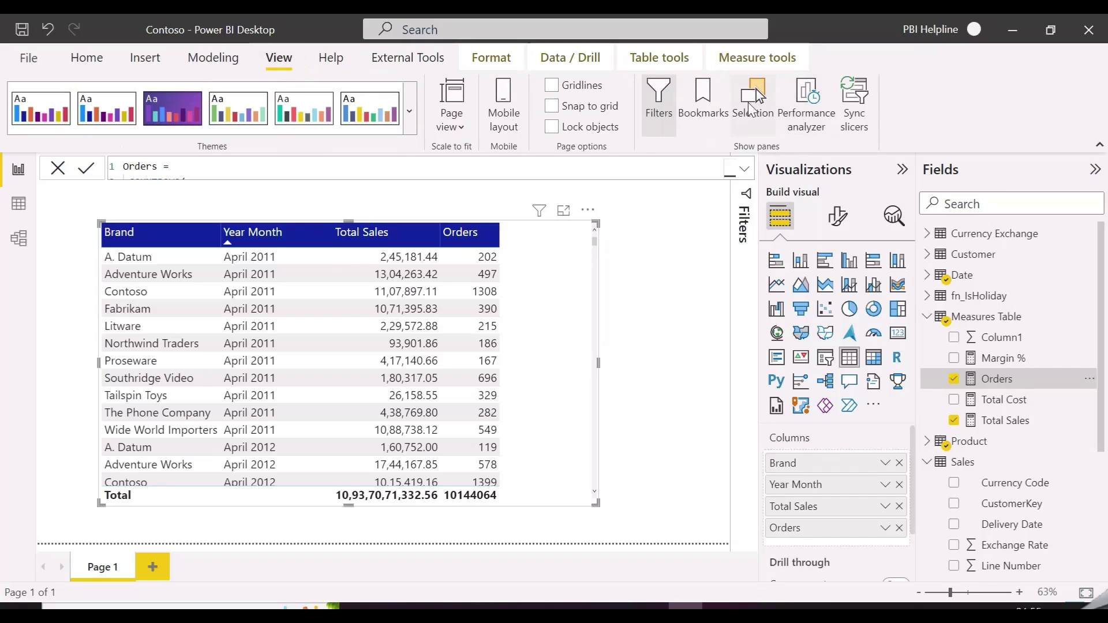
click(805, 104)
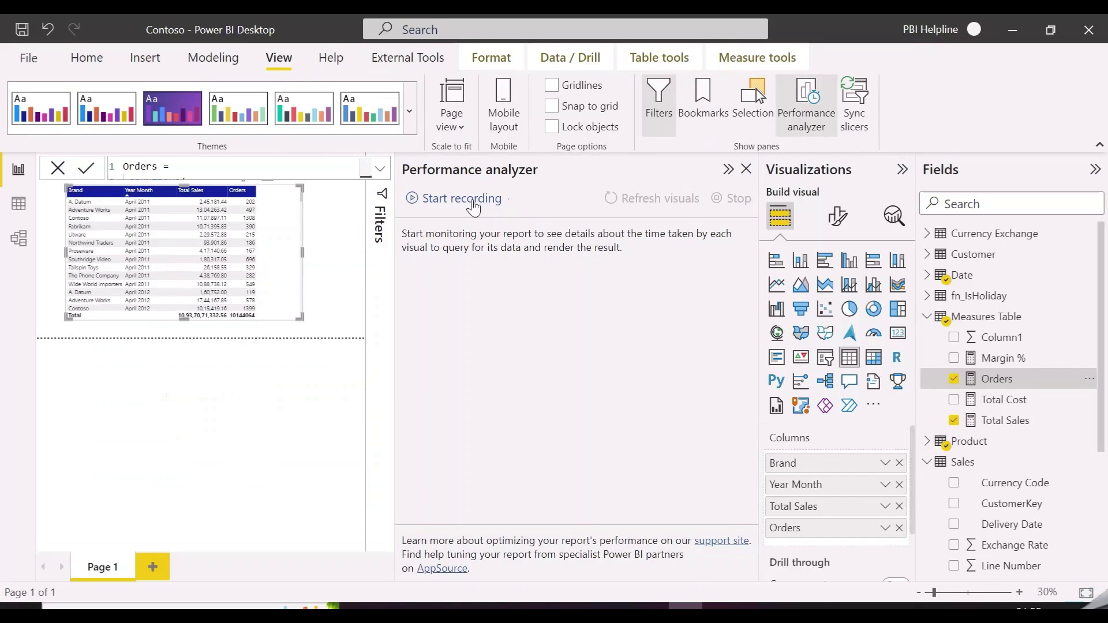
click(1019, 234)
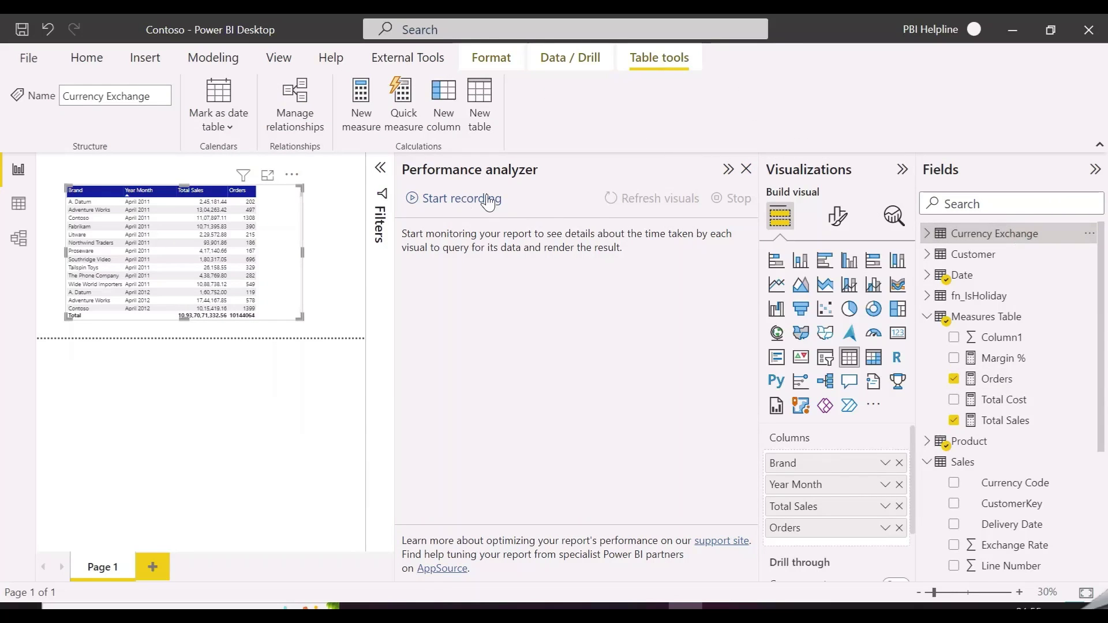
drag(396, 317, 413, 318)
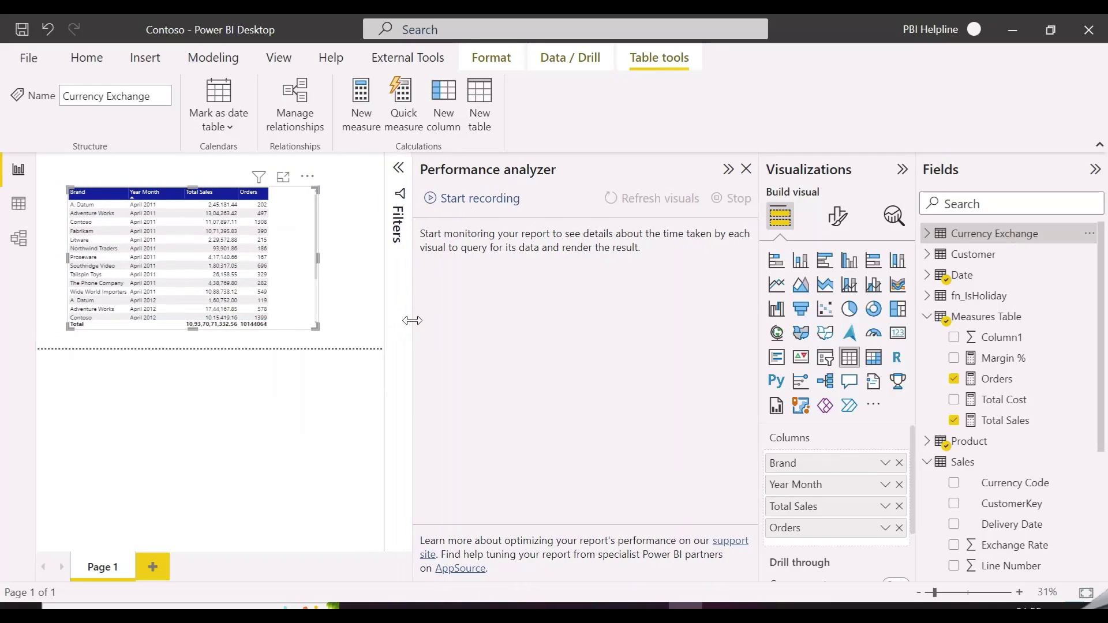
click(458, 198)
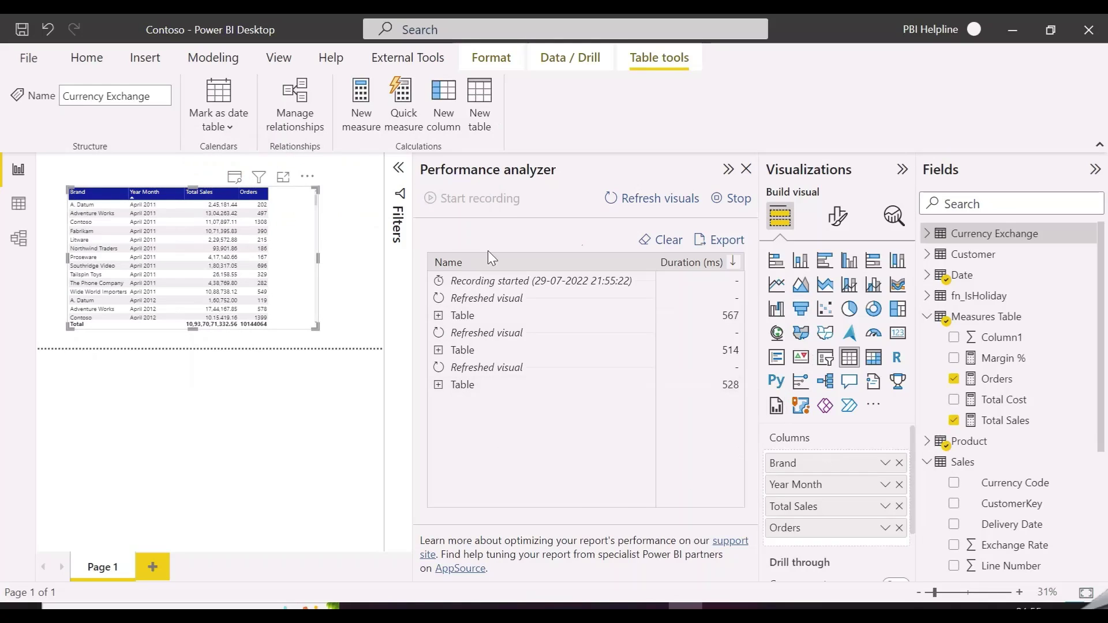
click(439, 316)
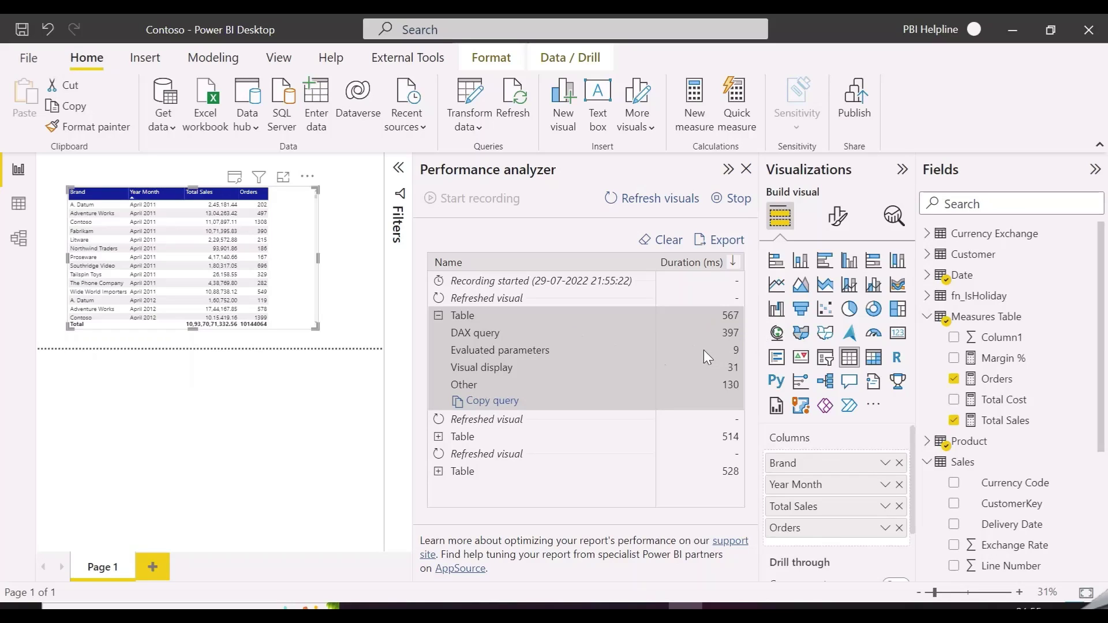
click(403, 59)
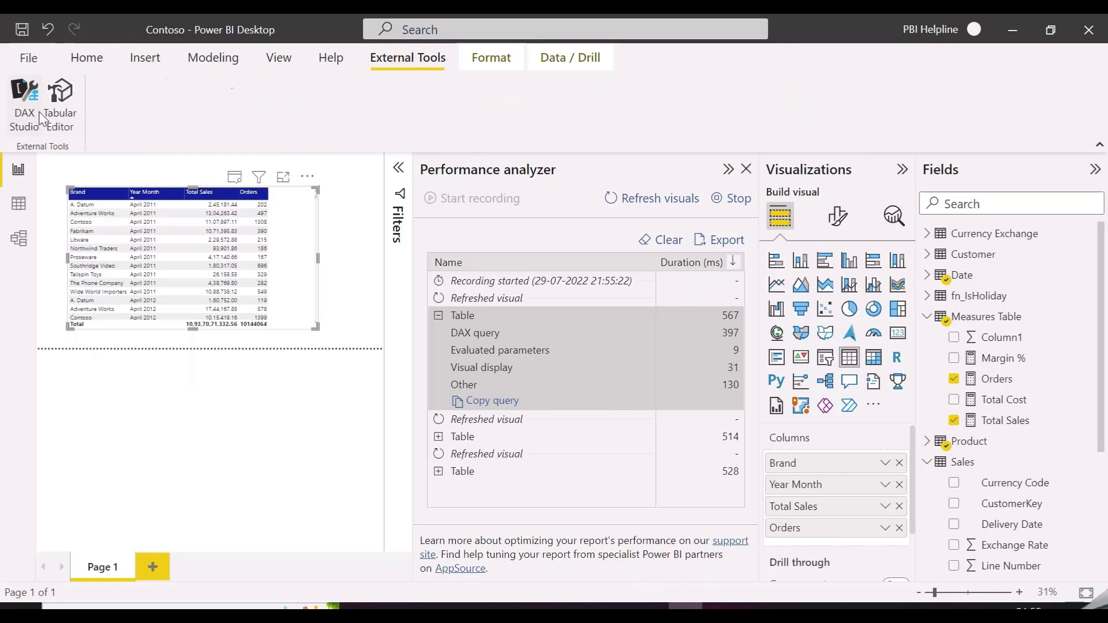
click(87, 57)
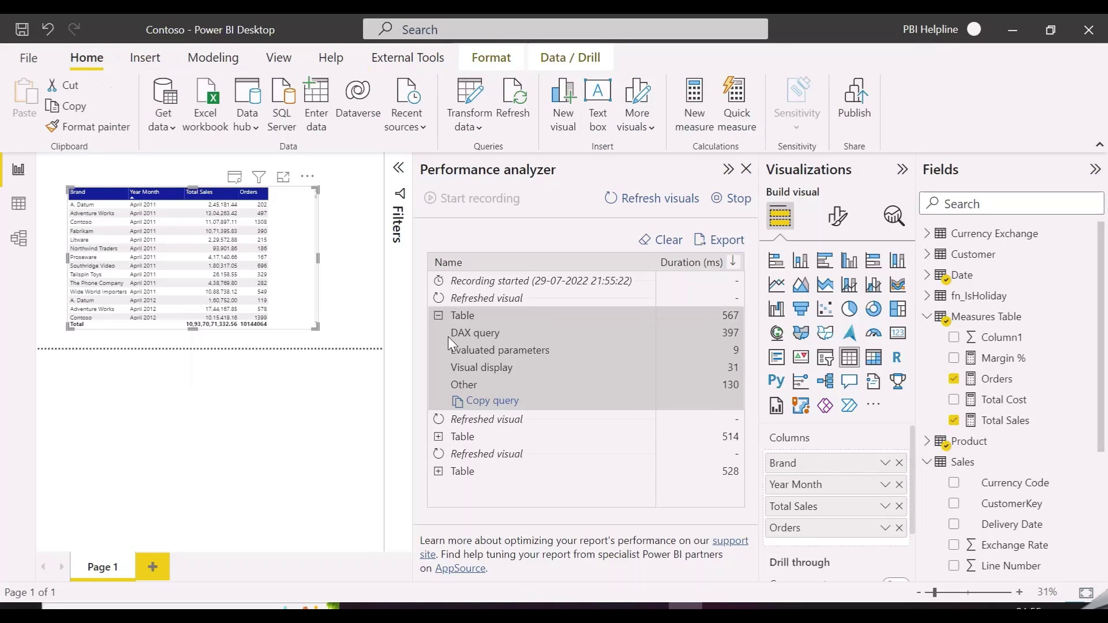
click(439, 316)
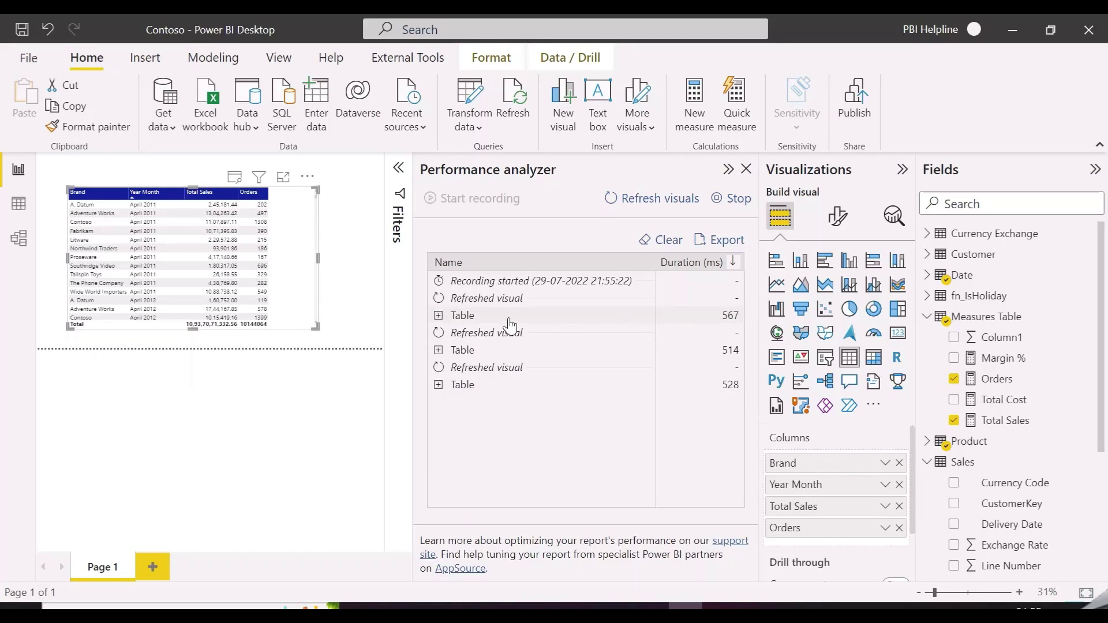
click(439, 316)
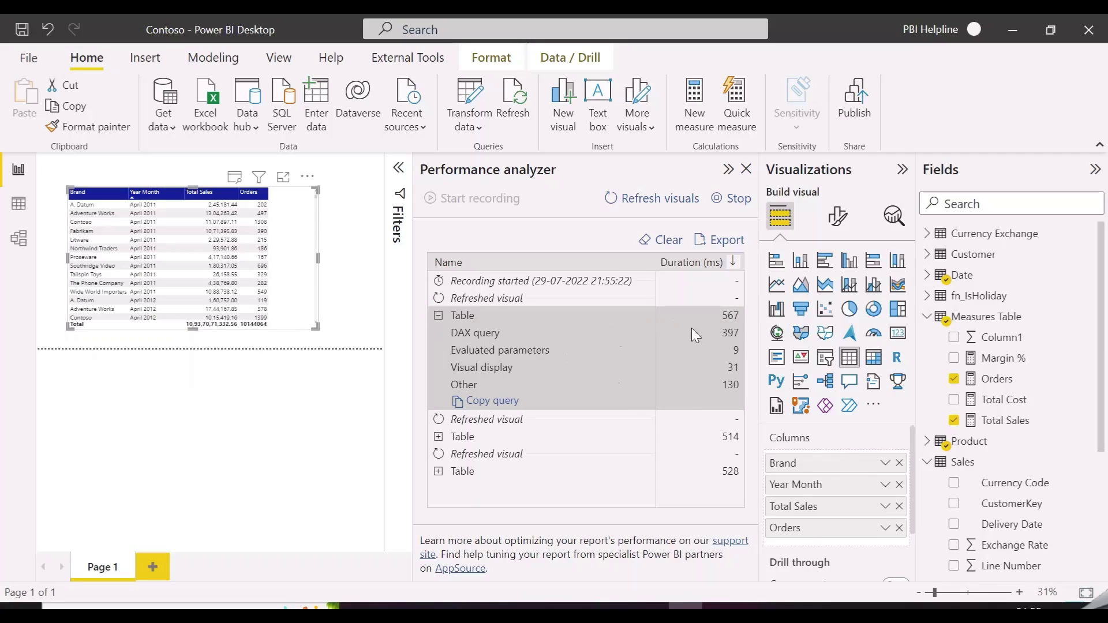
Close the Performance analyzer and open the Orders measure's full multi-line formula
click(747, 169)
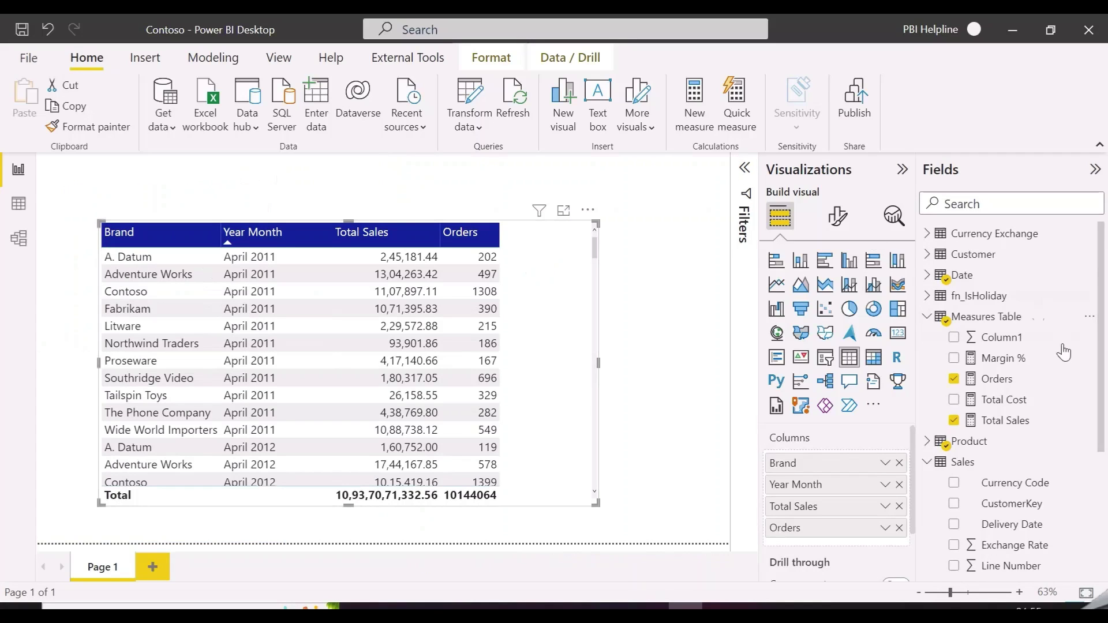
click(994, 380)
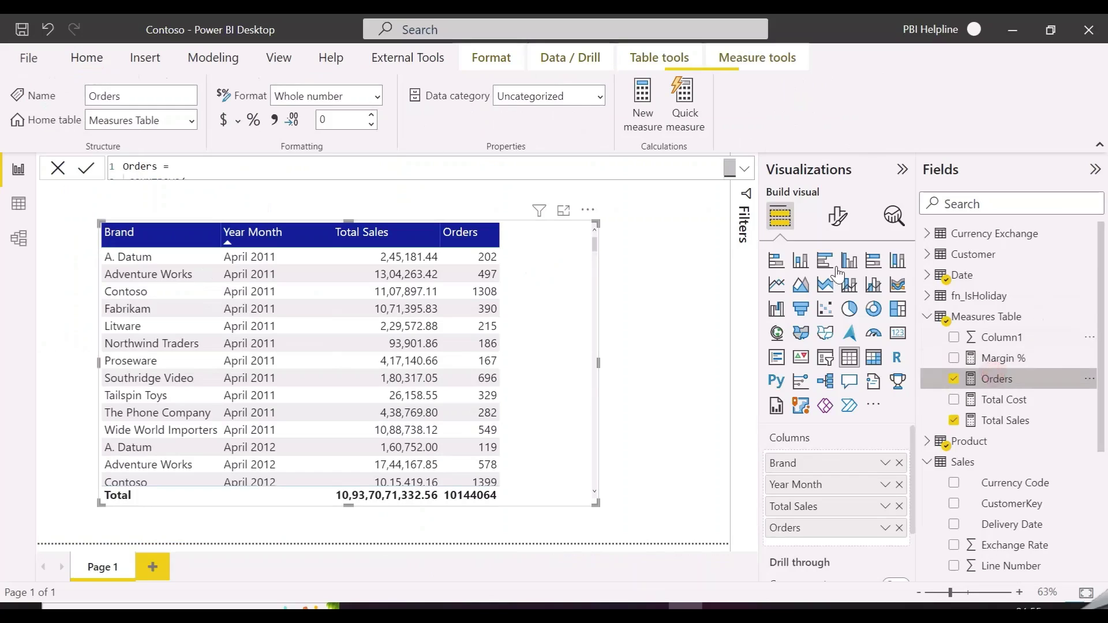
click(746, 169)
drag(147, 198, 232, 201)
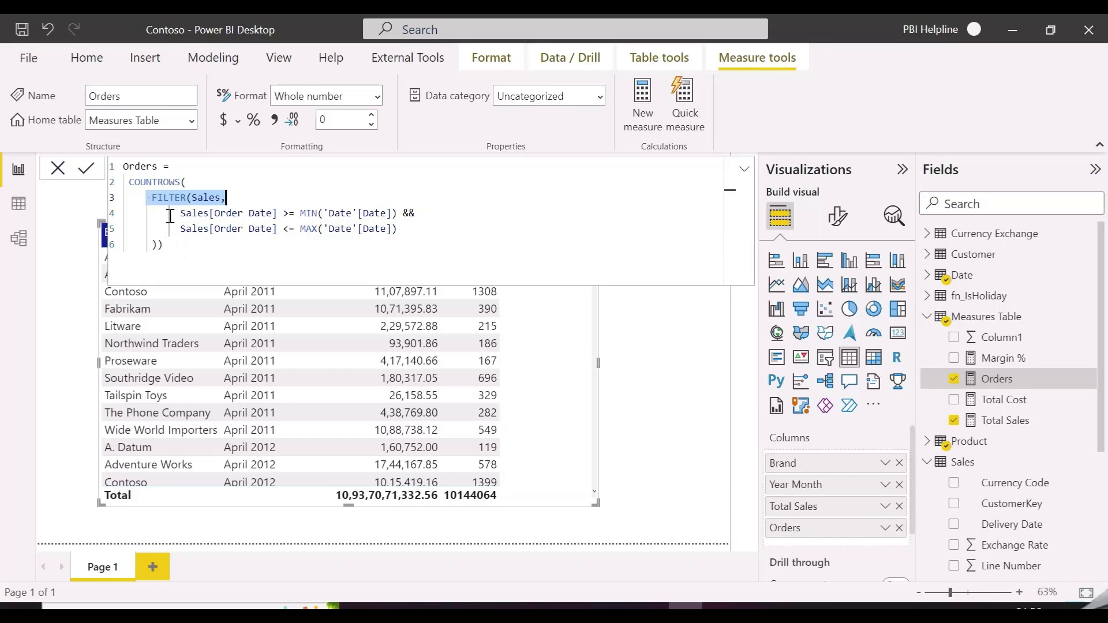
click(169, 248)
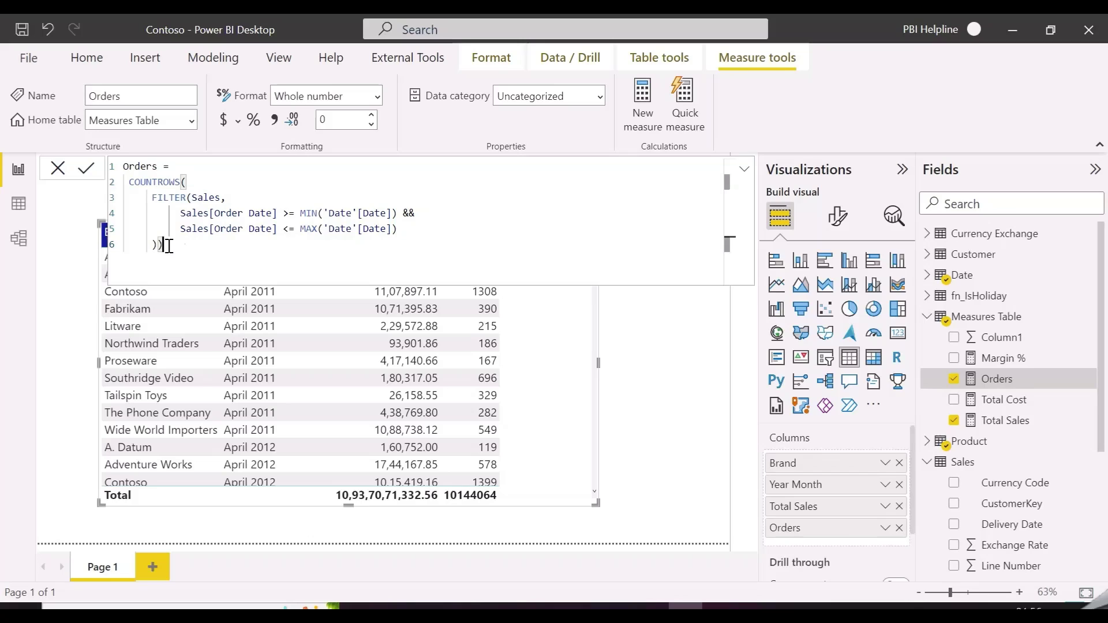
Insert blank lines above COUNTROWS in the Orders formula and start a CALCULATE function on line 2
click(180, 166)
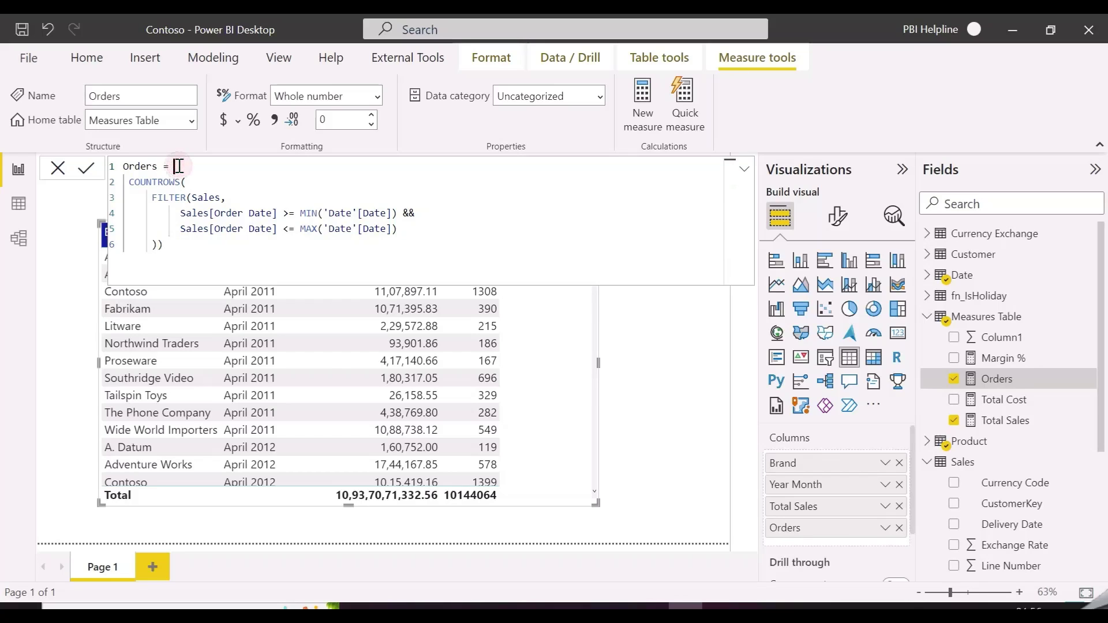
key(shift+Return)
key(shift+Return)
key(shift+Return)
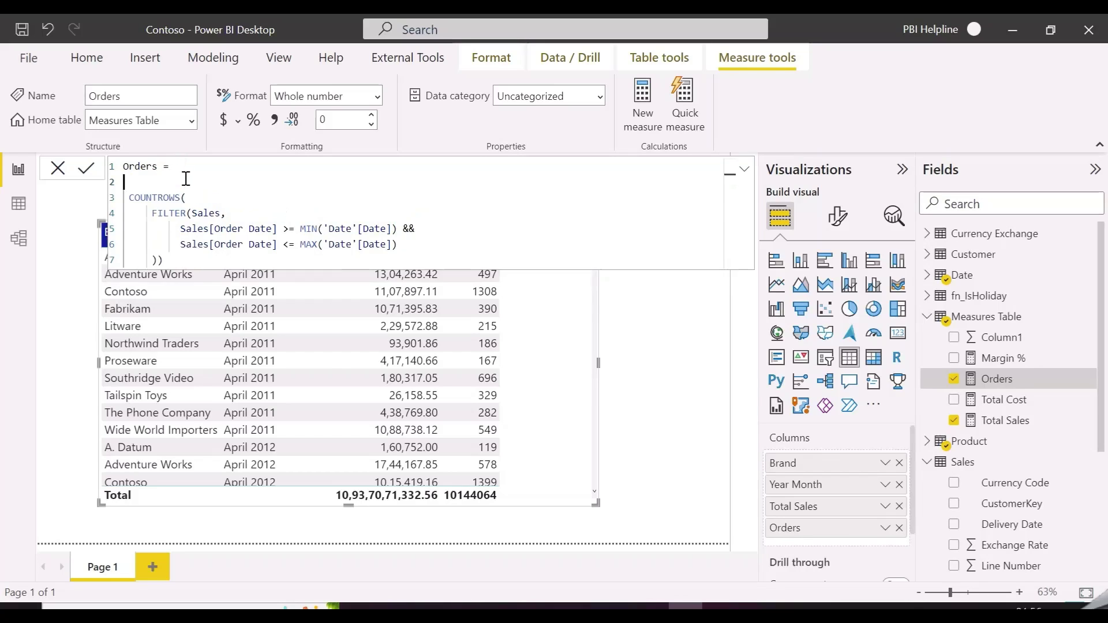
key(Up)
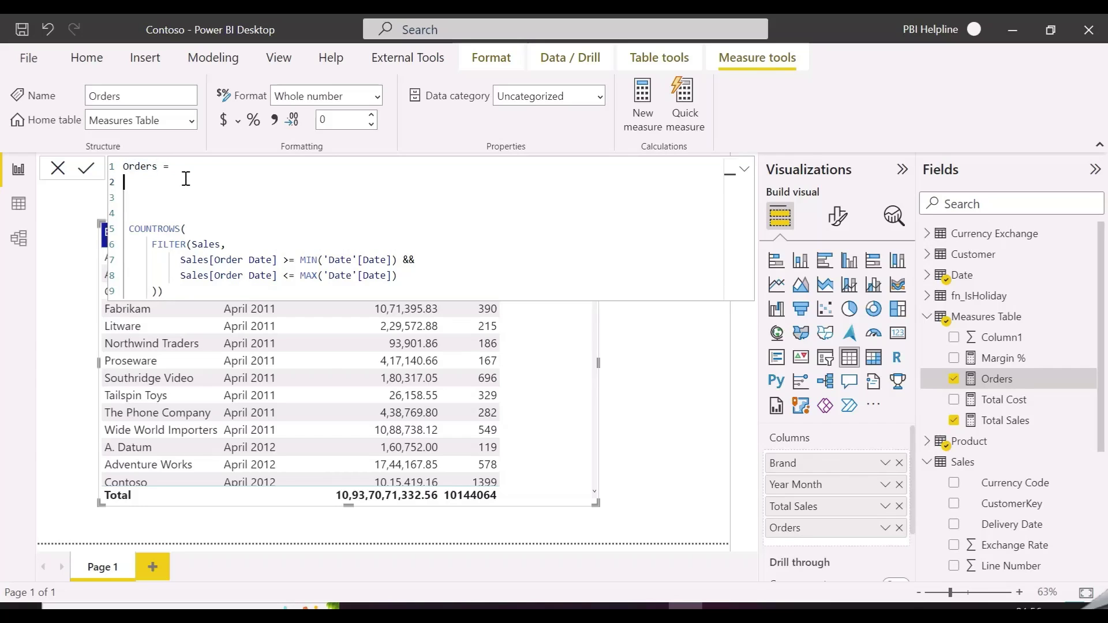
text(calcul)
key(Tab)
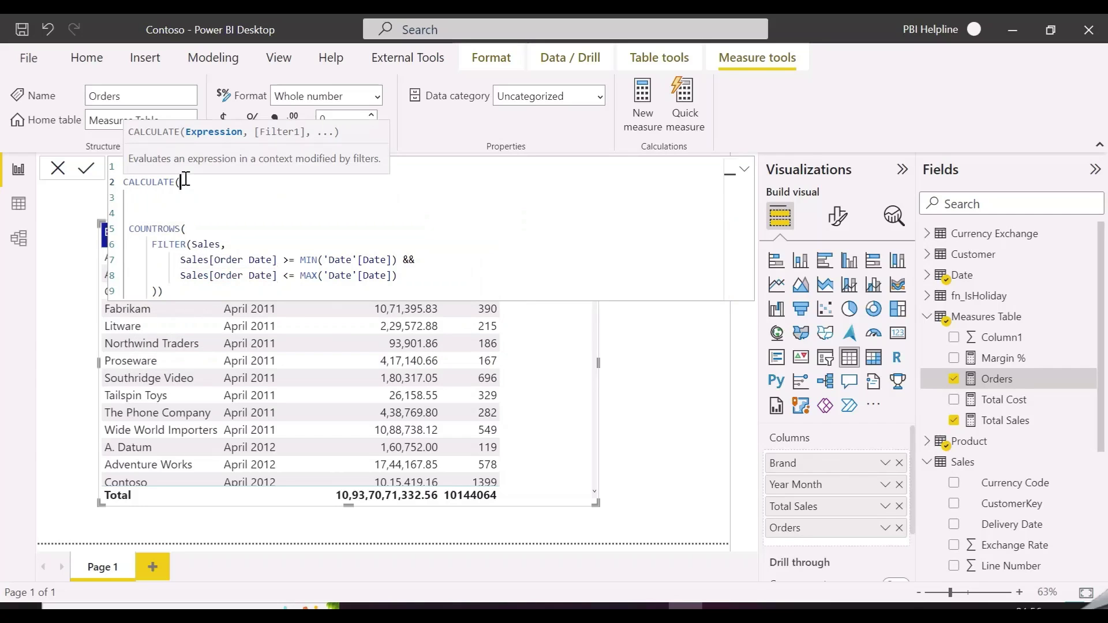
Enter COUNTROWS(Sales) as the CALCULATE expression on its own line, followed by a comma and a new line
key(shift+Return)
text(cou)
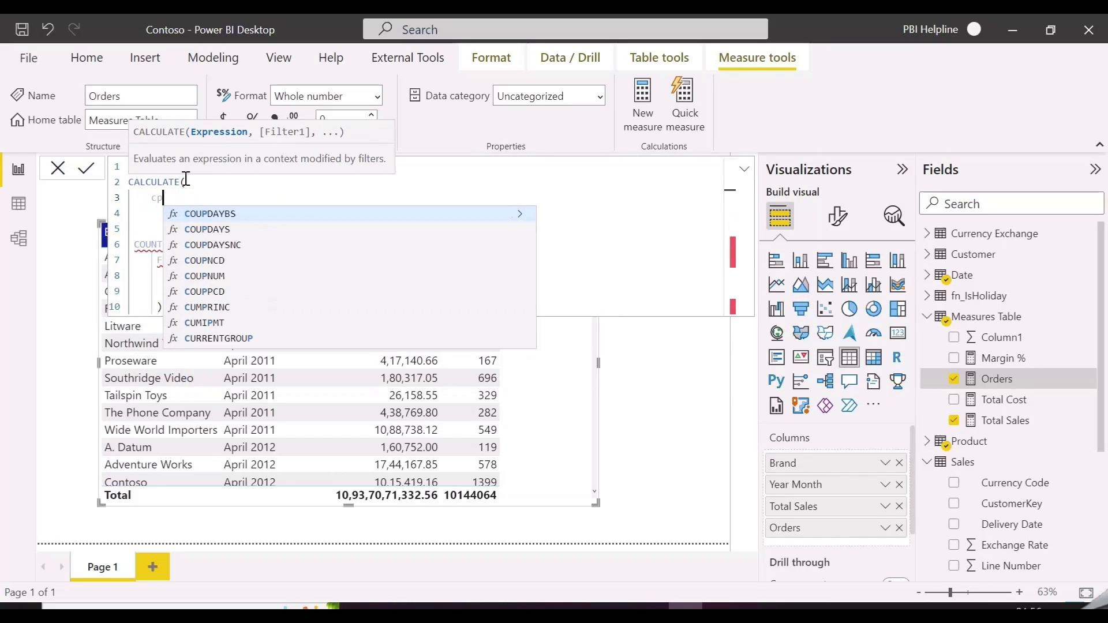
text(ntr)
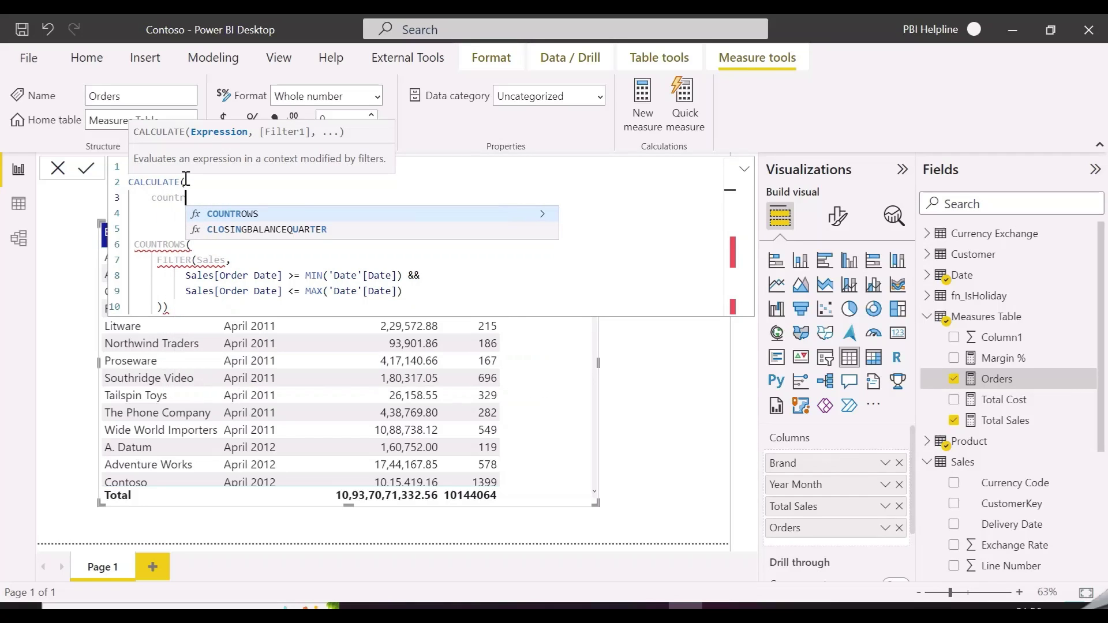
key(Tab)
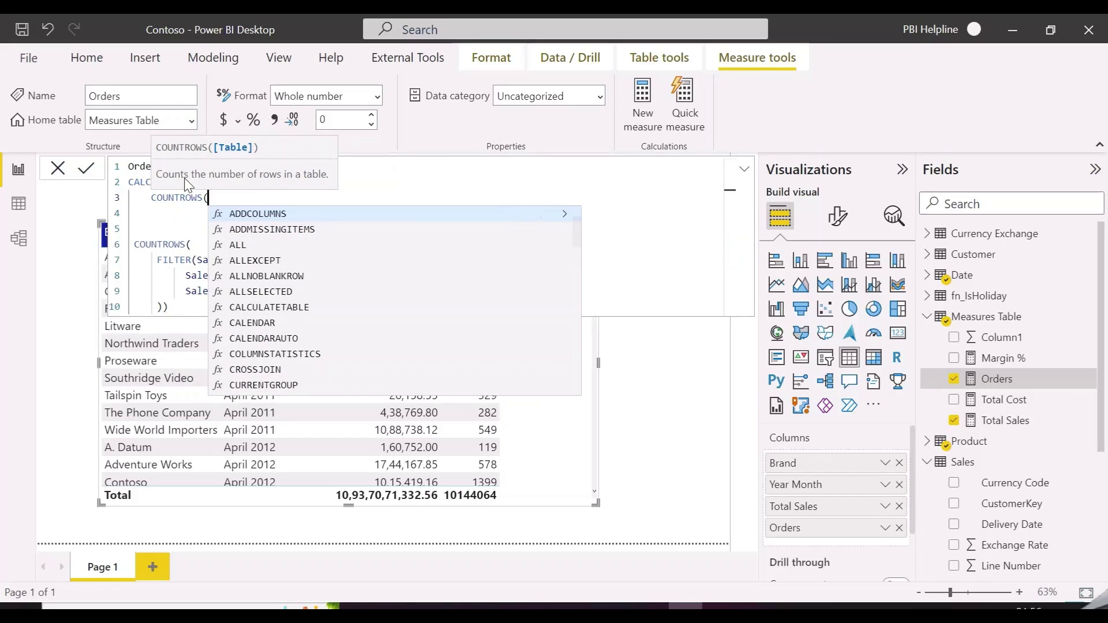
text(sales)
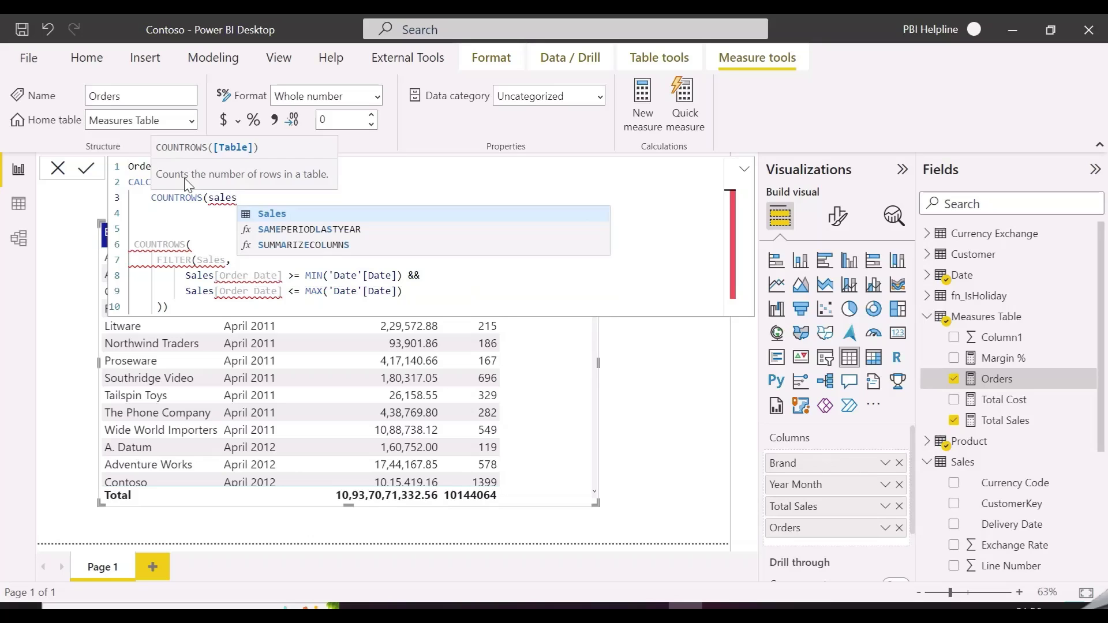
key(Tab)
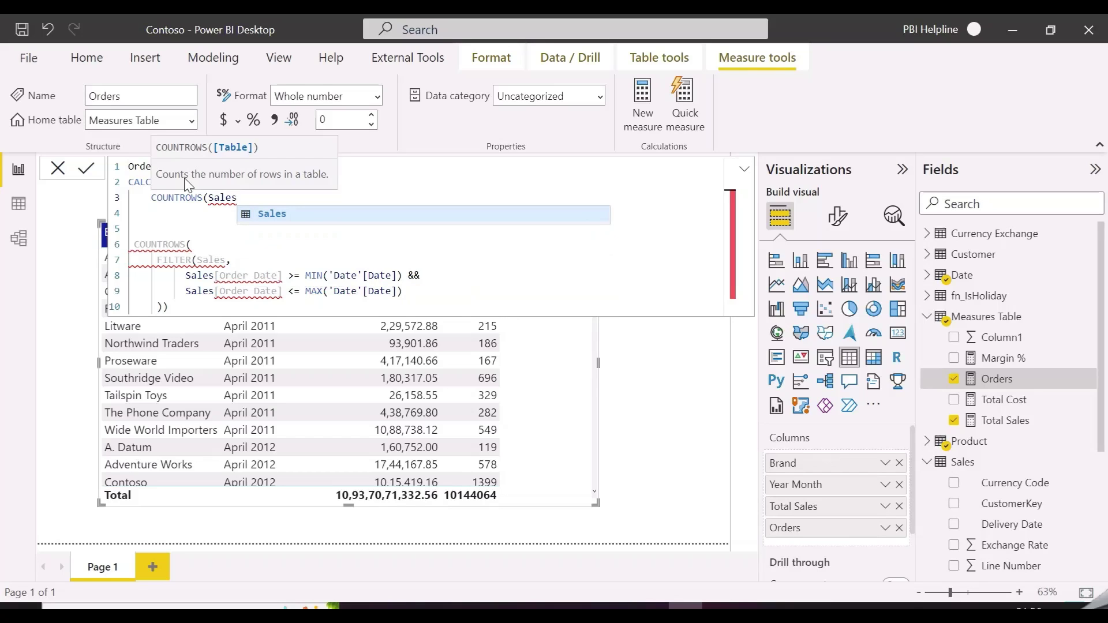
text(),)
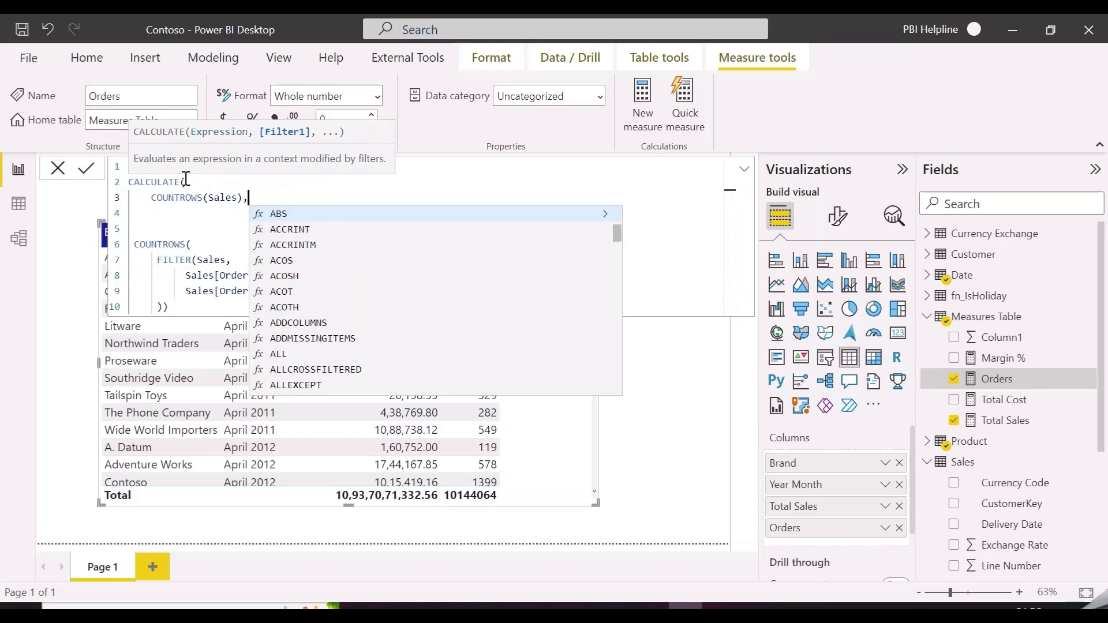
key(Escape)
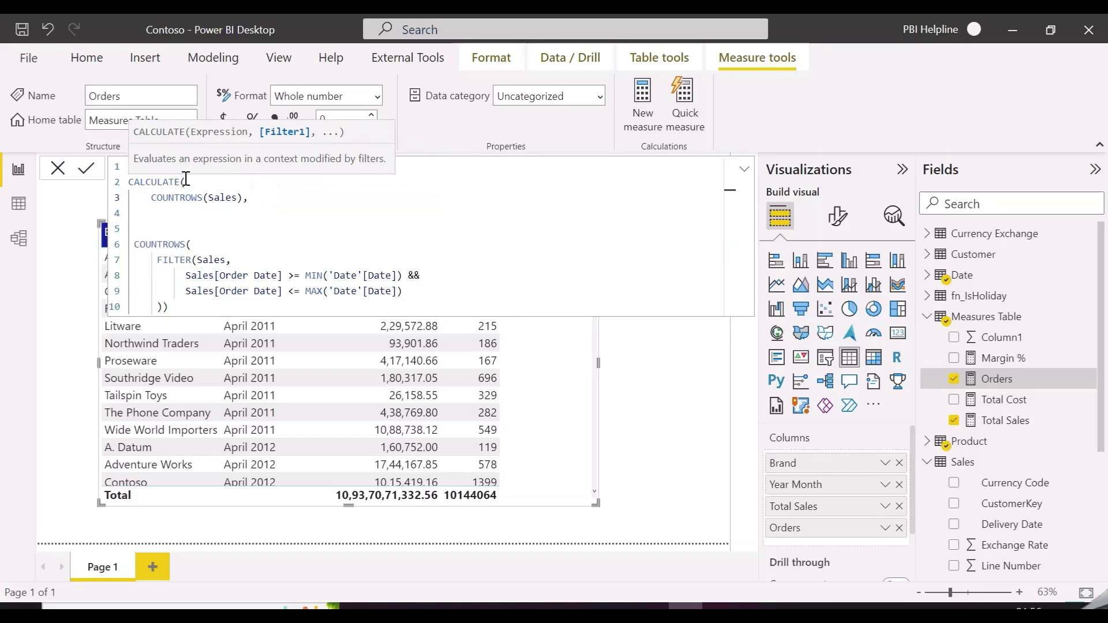
key(Return)
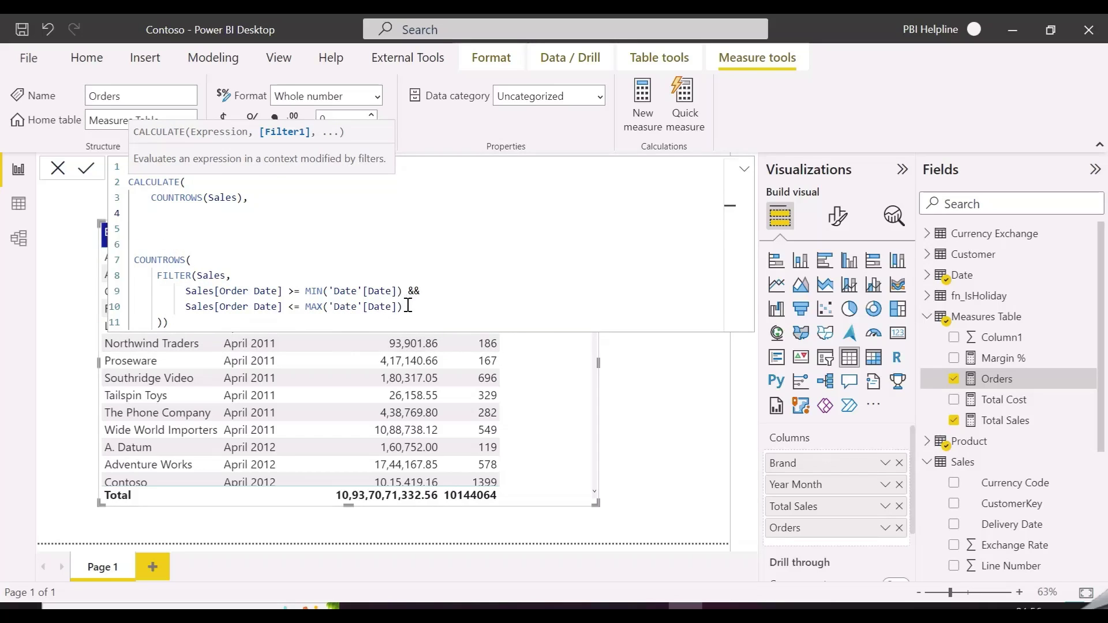
Move the two Sales[Order Date] conditions into CALCULATE below COUNTROWS(Sales) and delete the leftover COUNTROWS and FILTER lines
drag(408, 305, 185, 294)
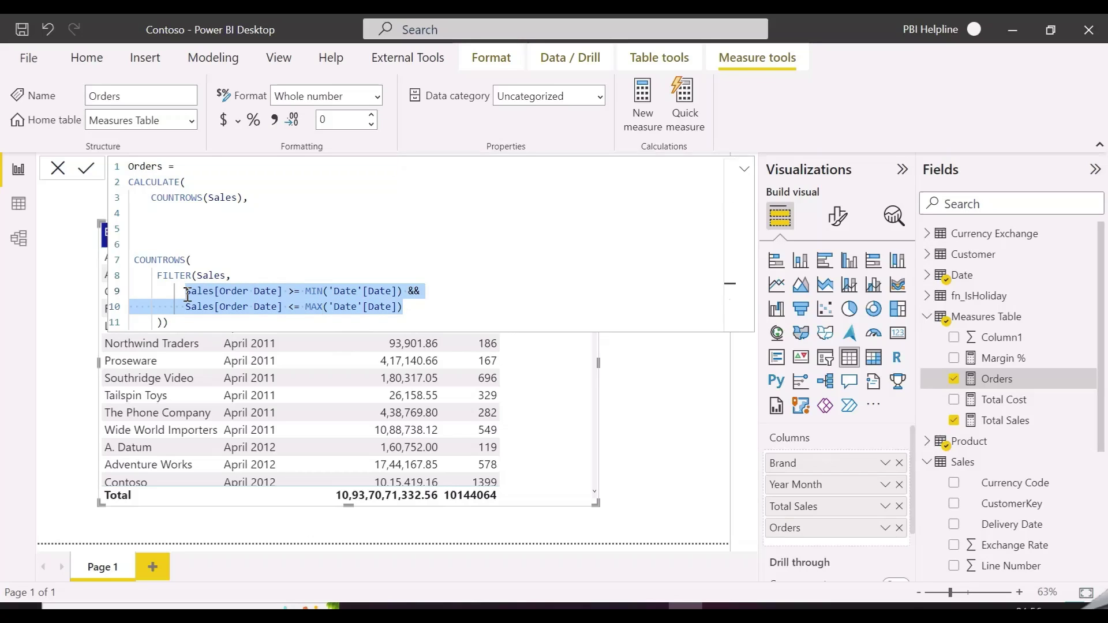
key(ctrl+x)
click(218, 214)
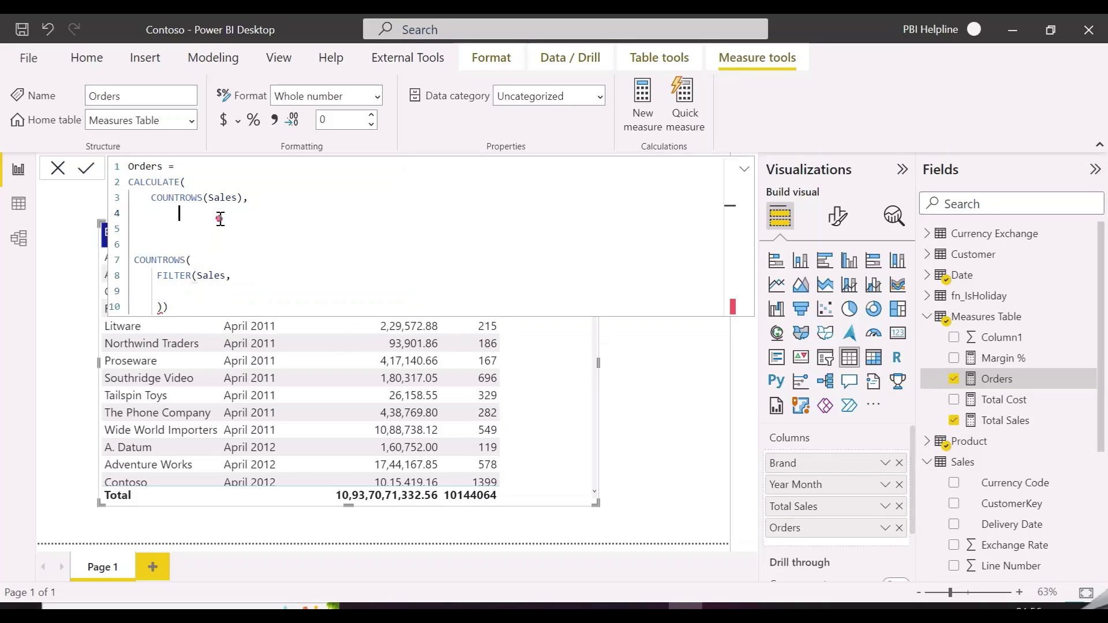
key(ctrl+v)
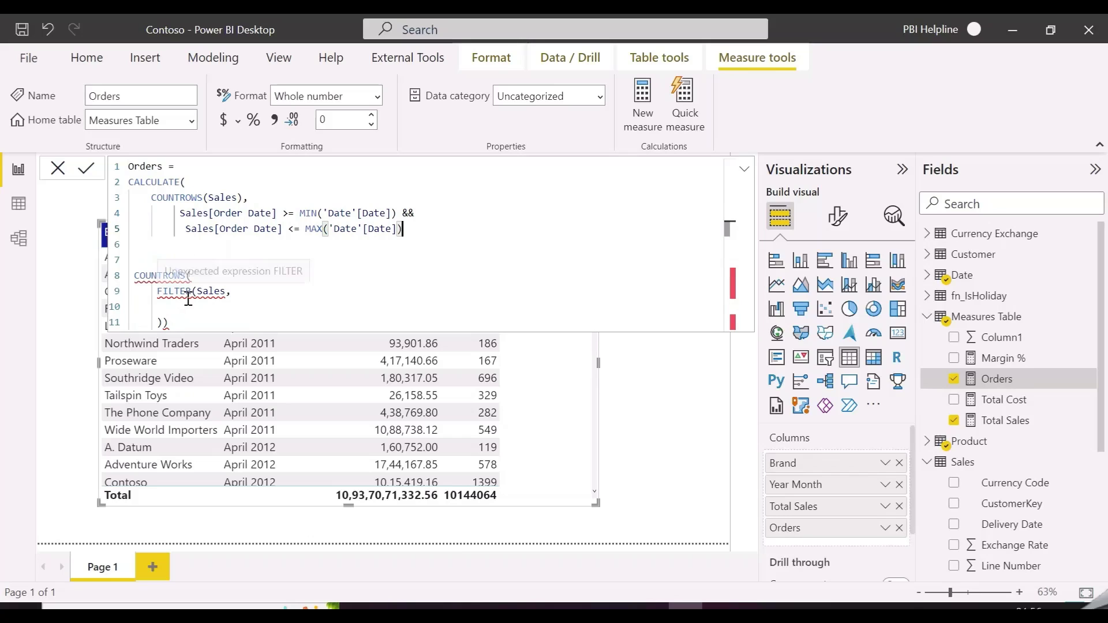
drag(170, 323, 140, 276)
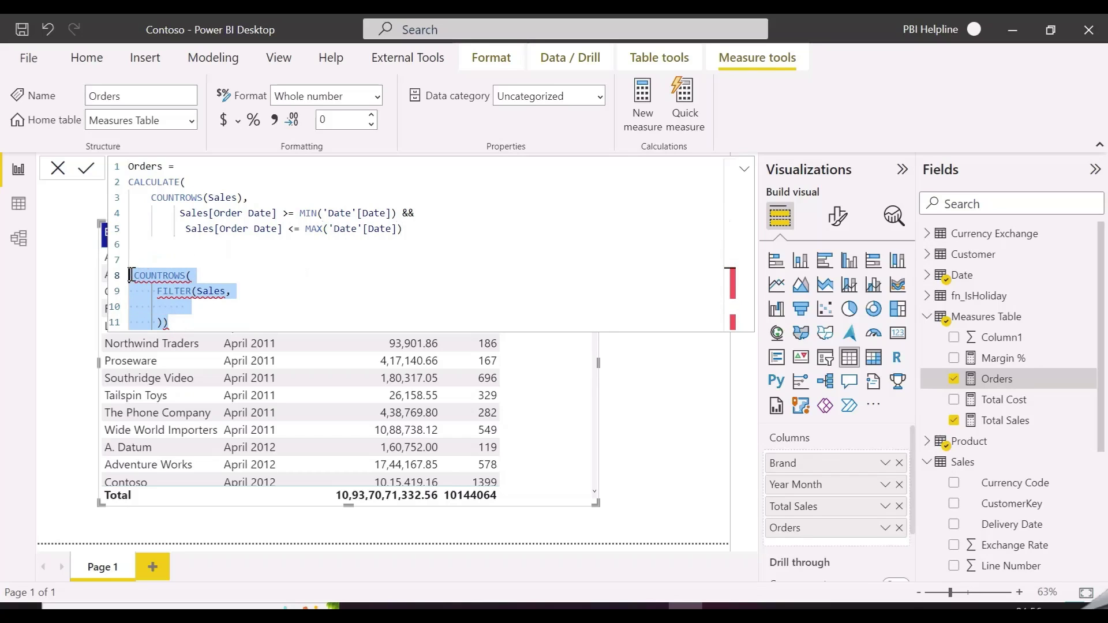
key(Delete)
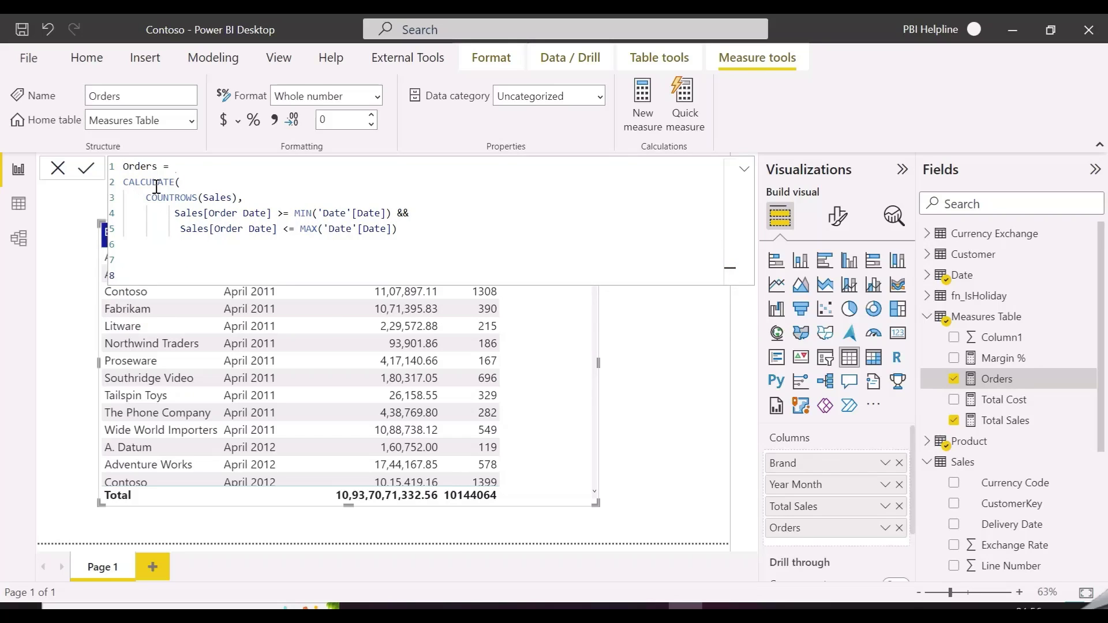
Close the CALCULATE function with a parenthesis on line 7, commit the Orders measure and collapse its formula
drag(146, 198, 239, 198)
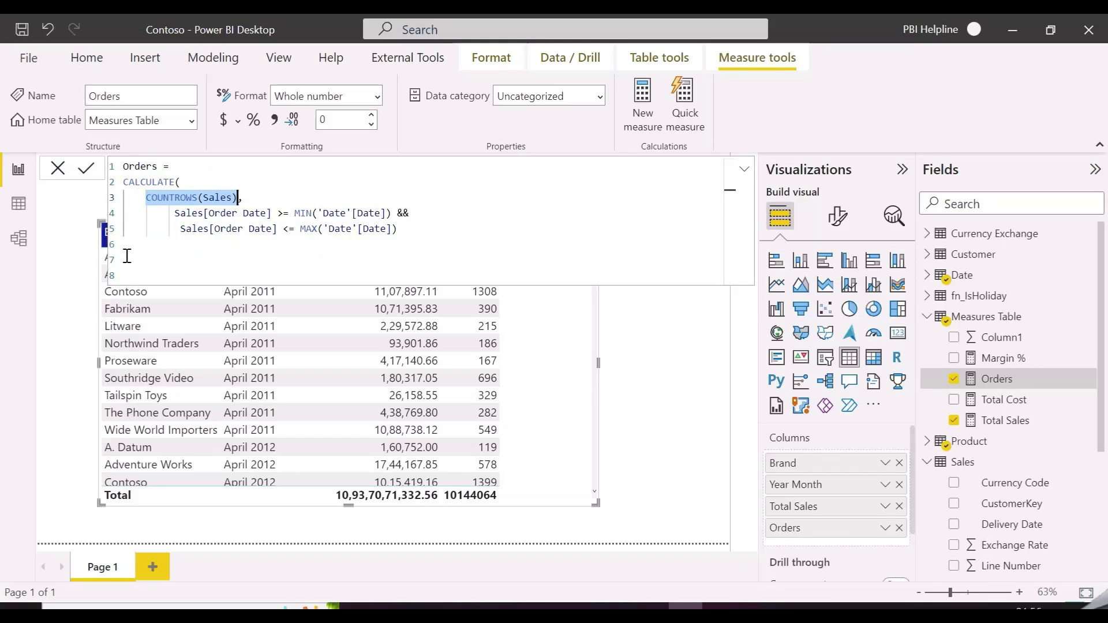
click(127, 258)
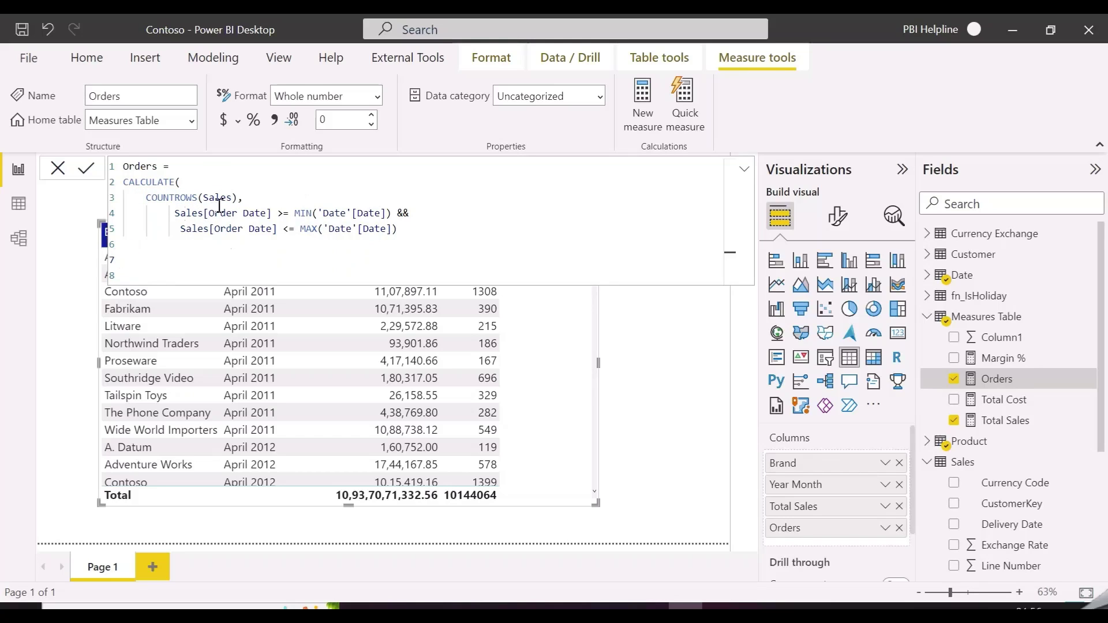
drag(239, 198, 147, 197)
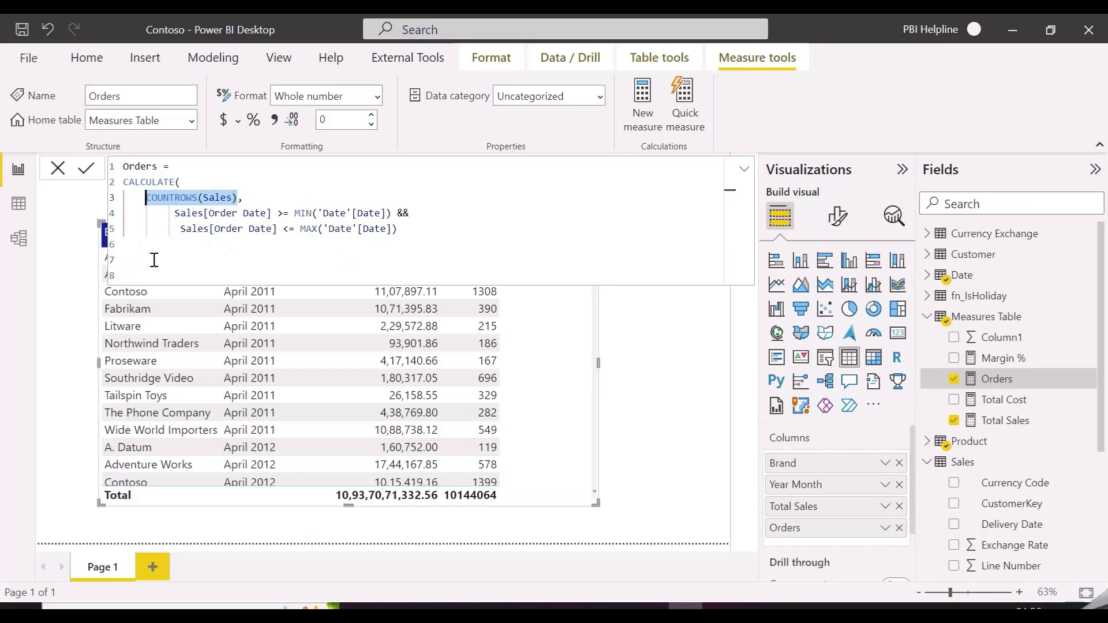
click(149, 260)
text())
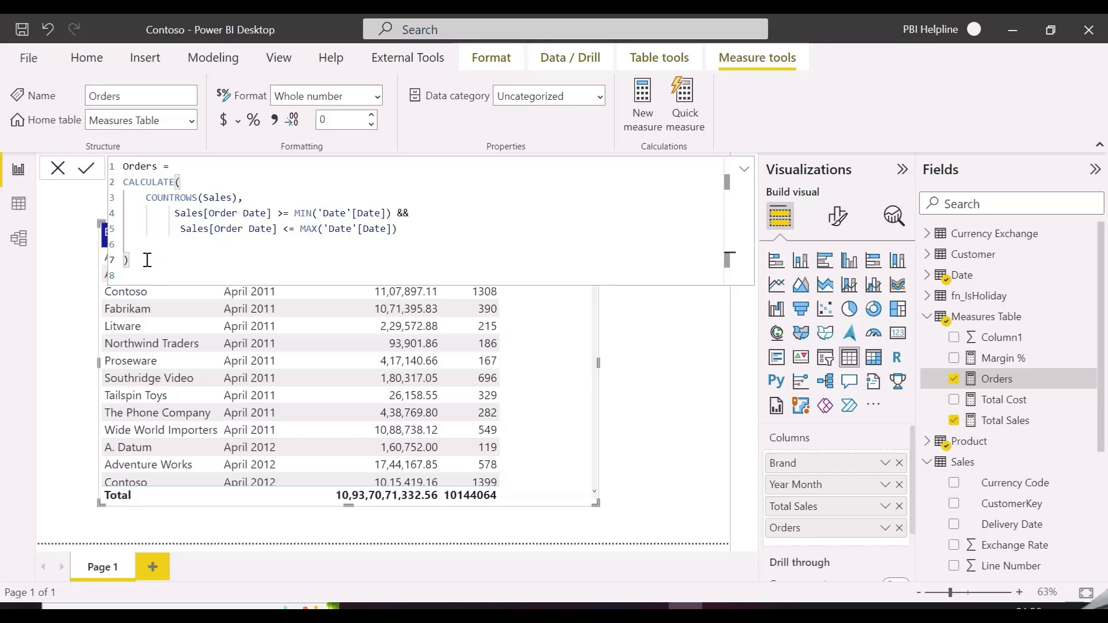
click(87, 169)
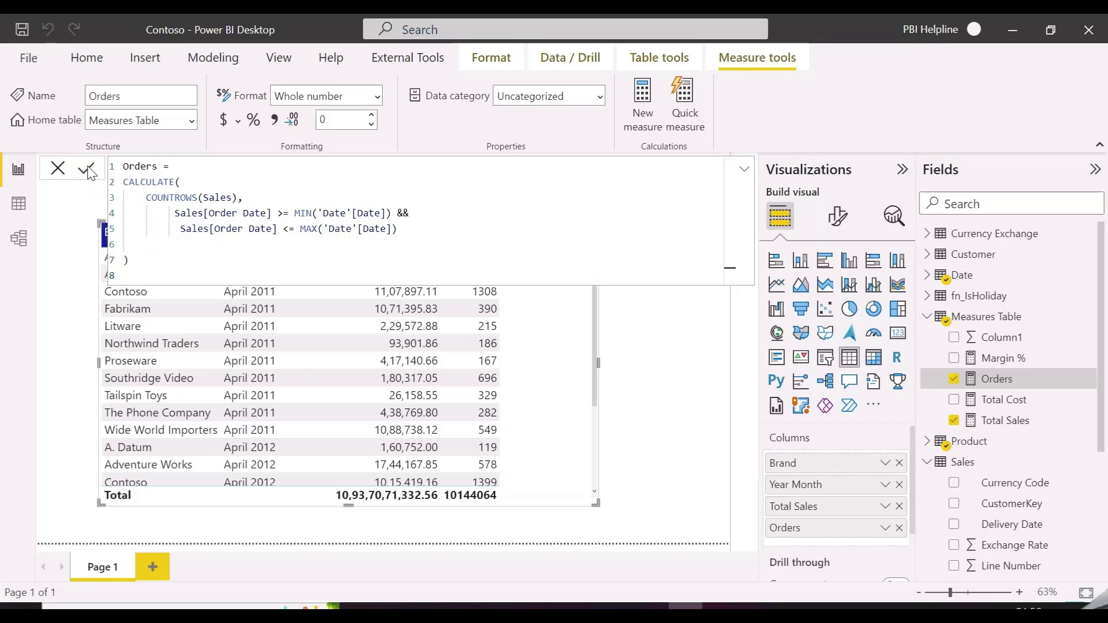
click(745, 169)
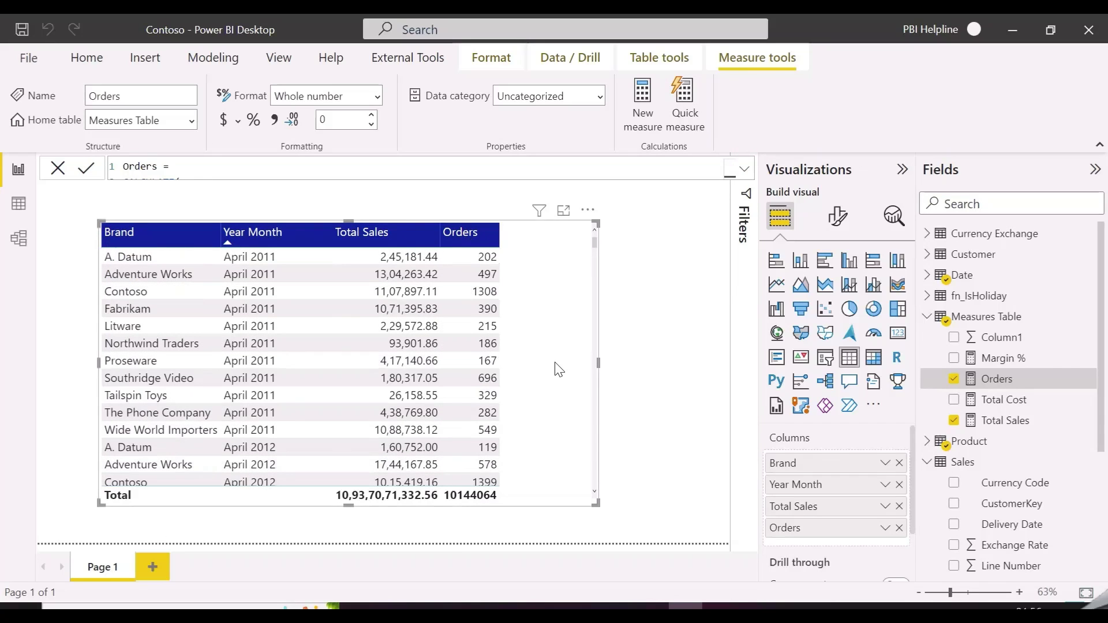
Reopen the Performance analyzer and start recording the table visual's refreshes
click(301, 54)
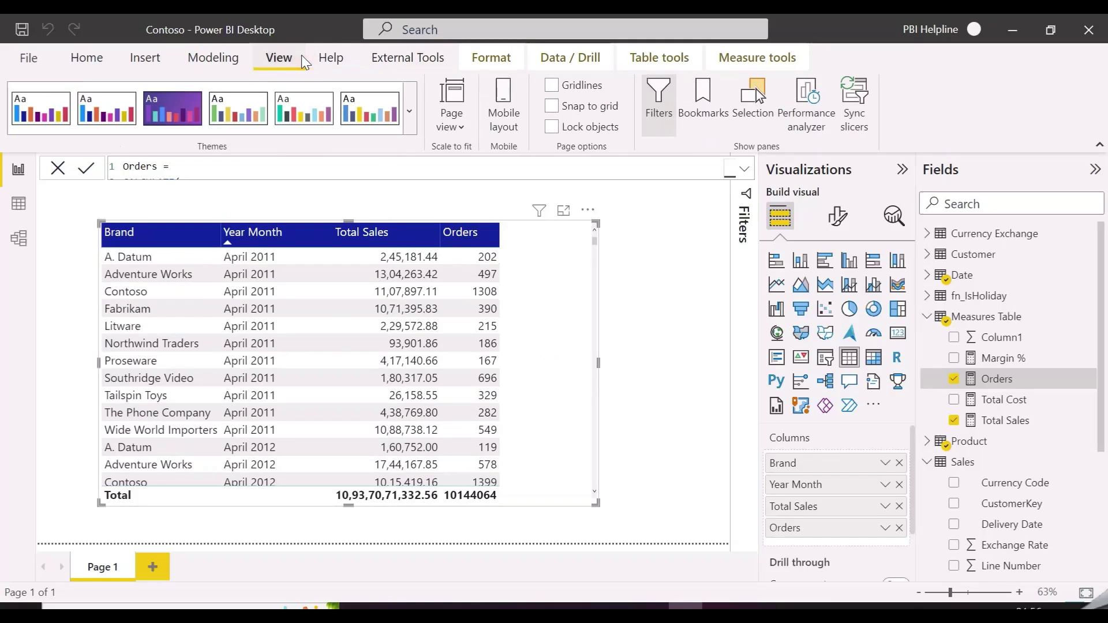
click(796, 114)
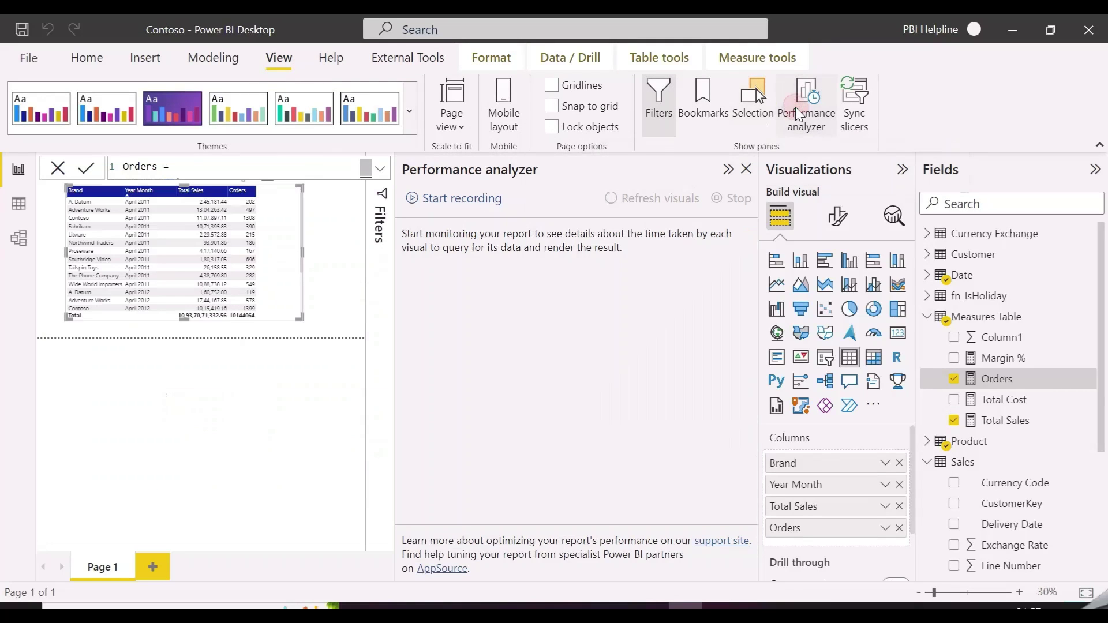
click(1016, 232)
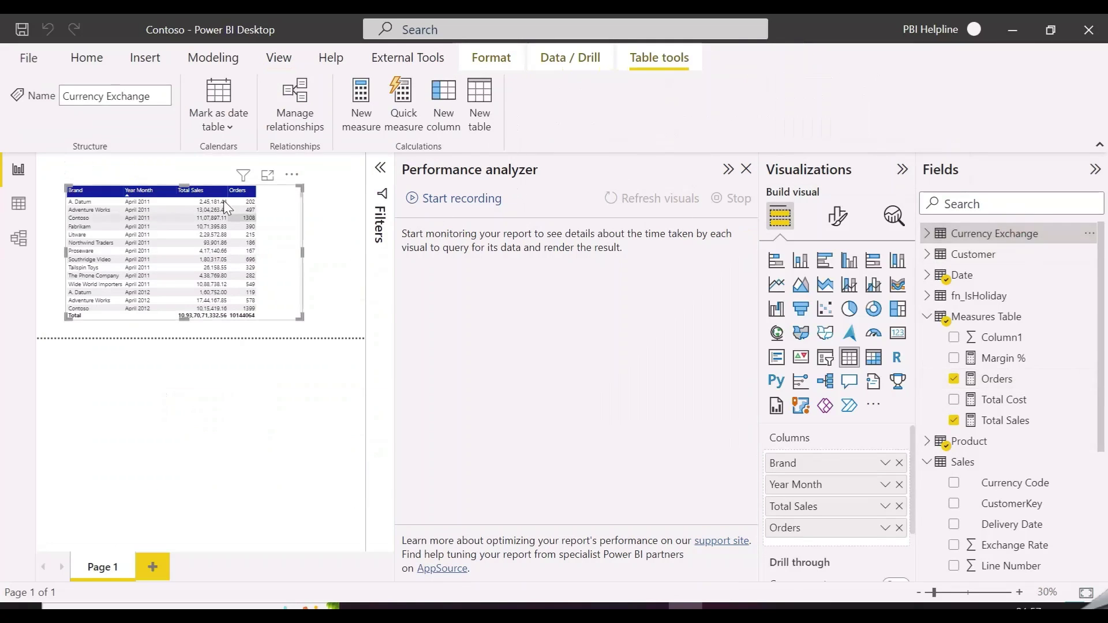
click(453, 198)
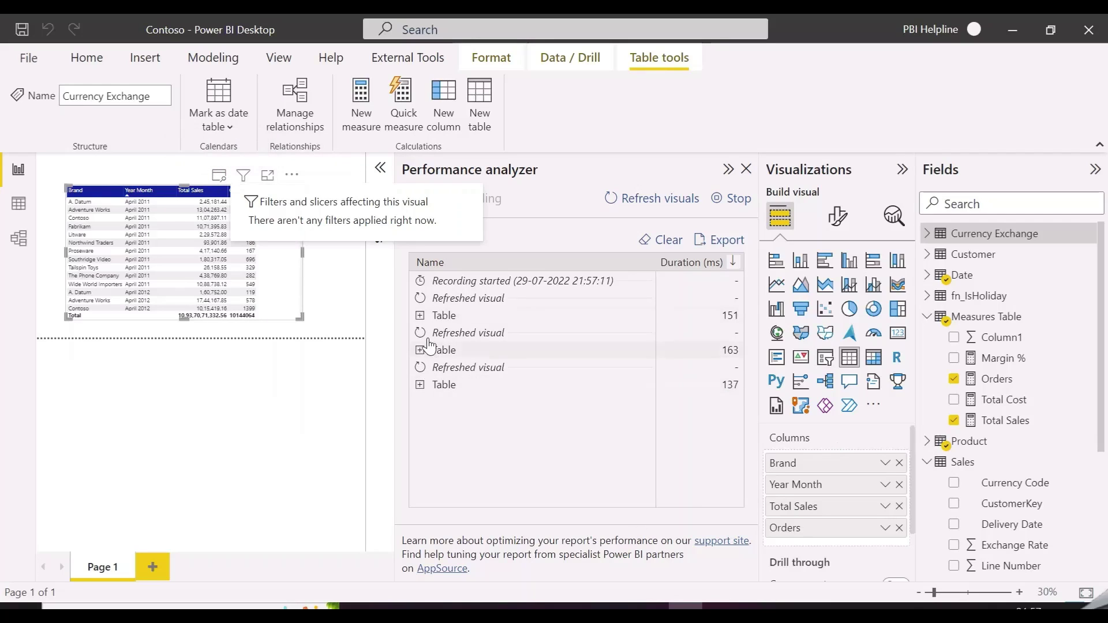
Expand the first two Table entries to examine their DAX query durations and close the Performance analyzer
click(420, 315)
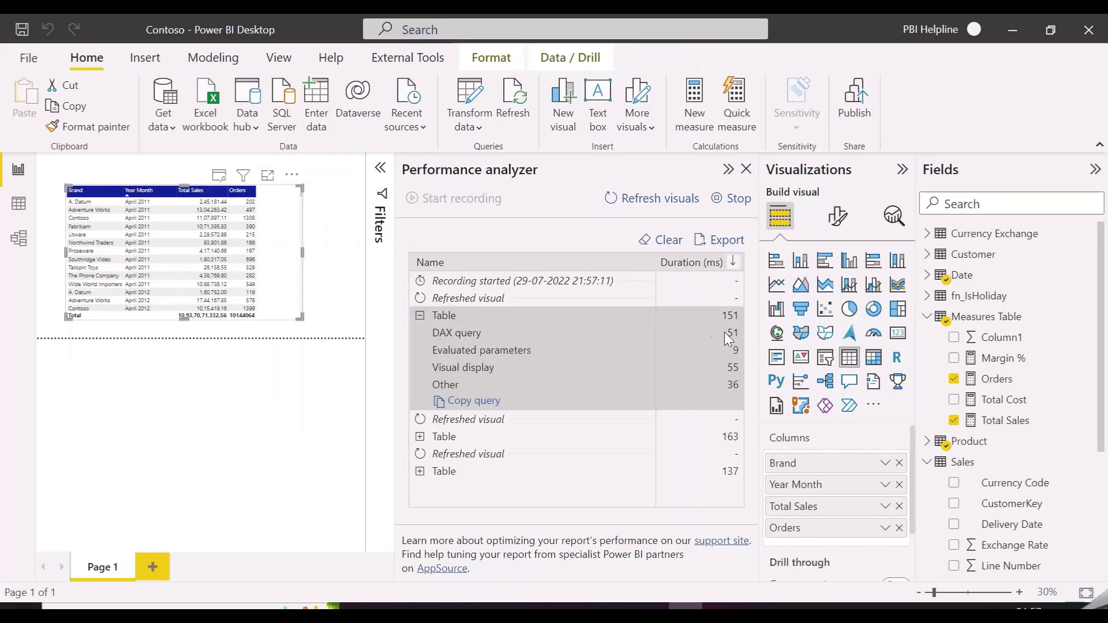
click(420, 436)
scroll(580, 467, down, 2)
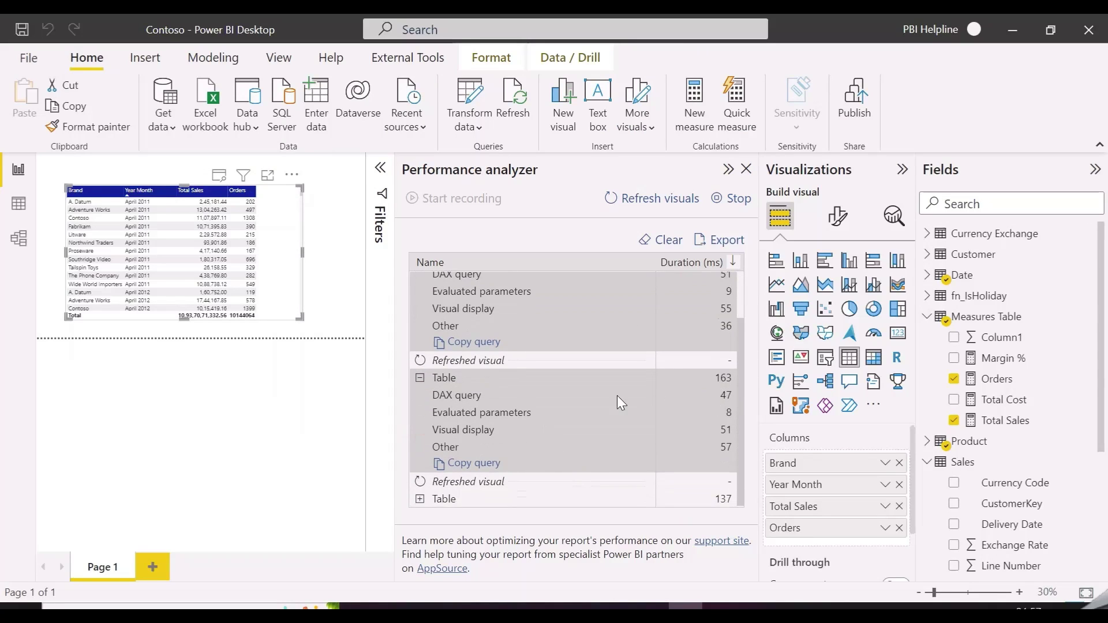
scroll(618, 396, up, 3)
click(746, 169)
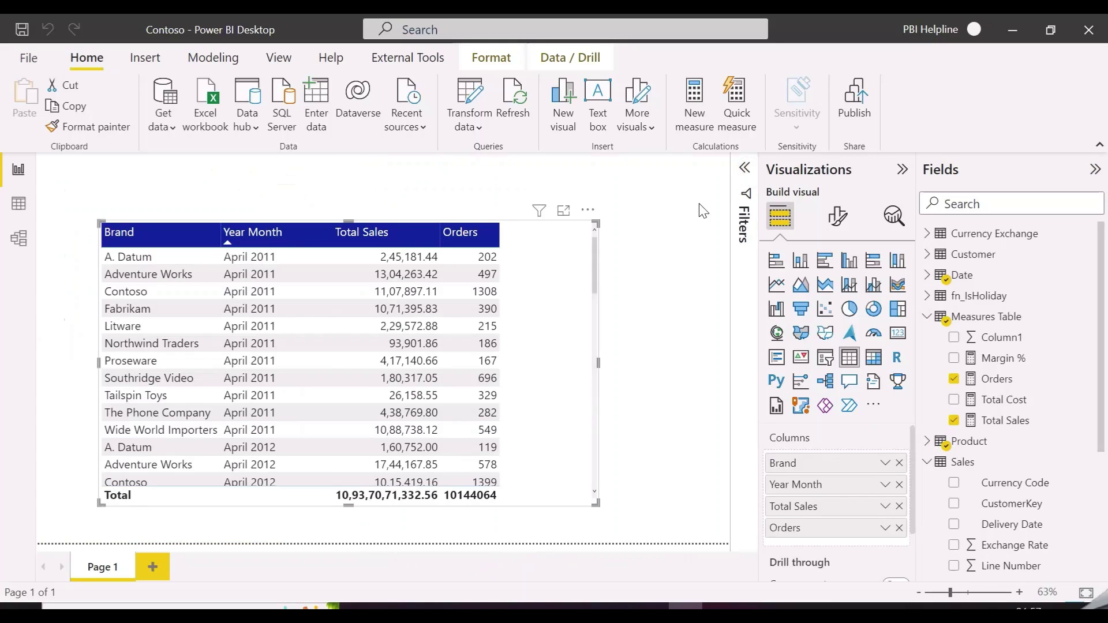
Expand the Orders measure's formula and change the measure name in it to Sales with Conditions
click(1005, 388)
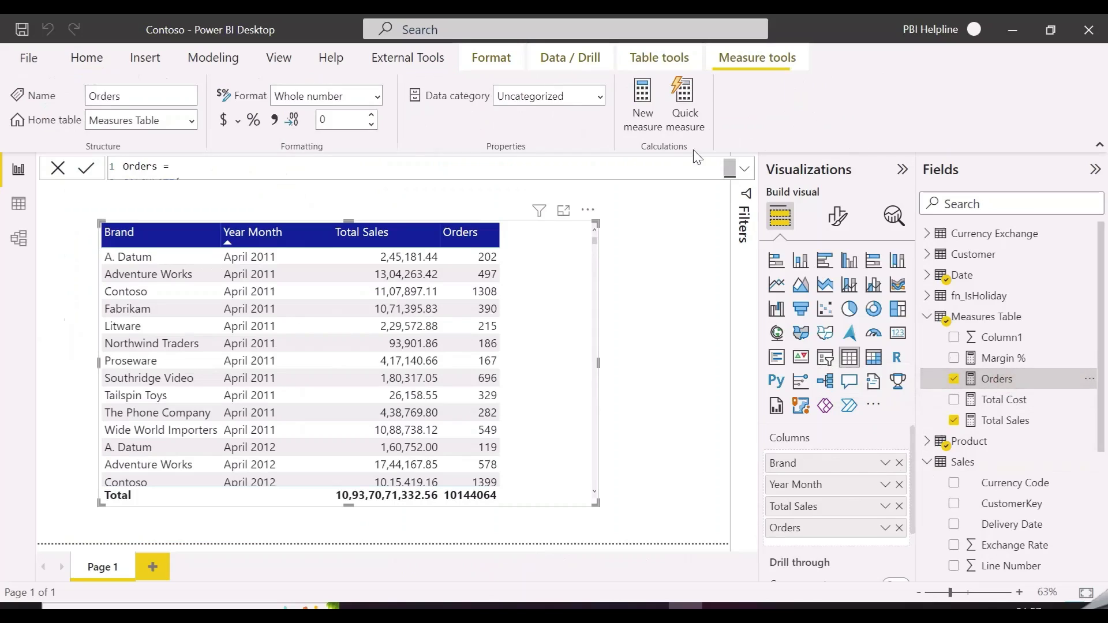
click(740, 171)
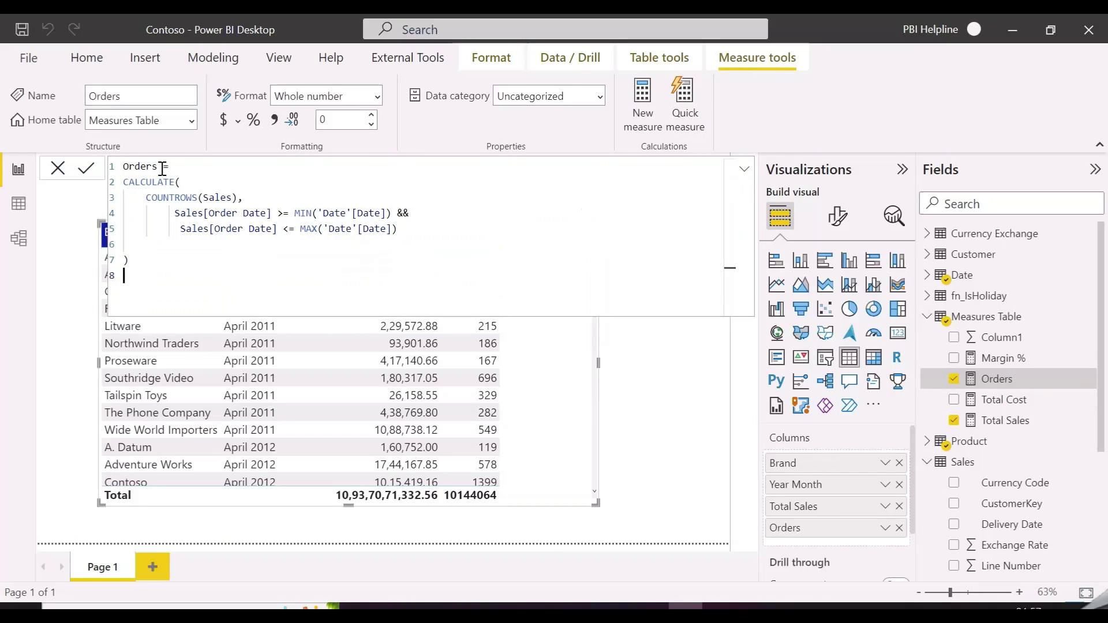
drag(164, 167, 111, 176)
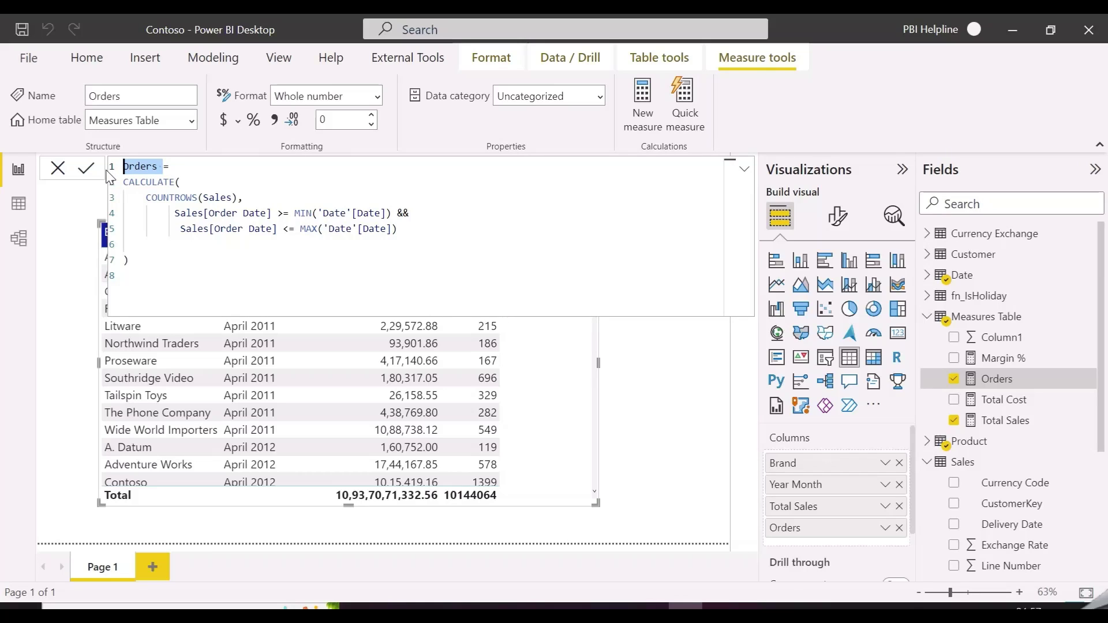
text(Co=)
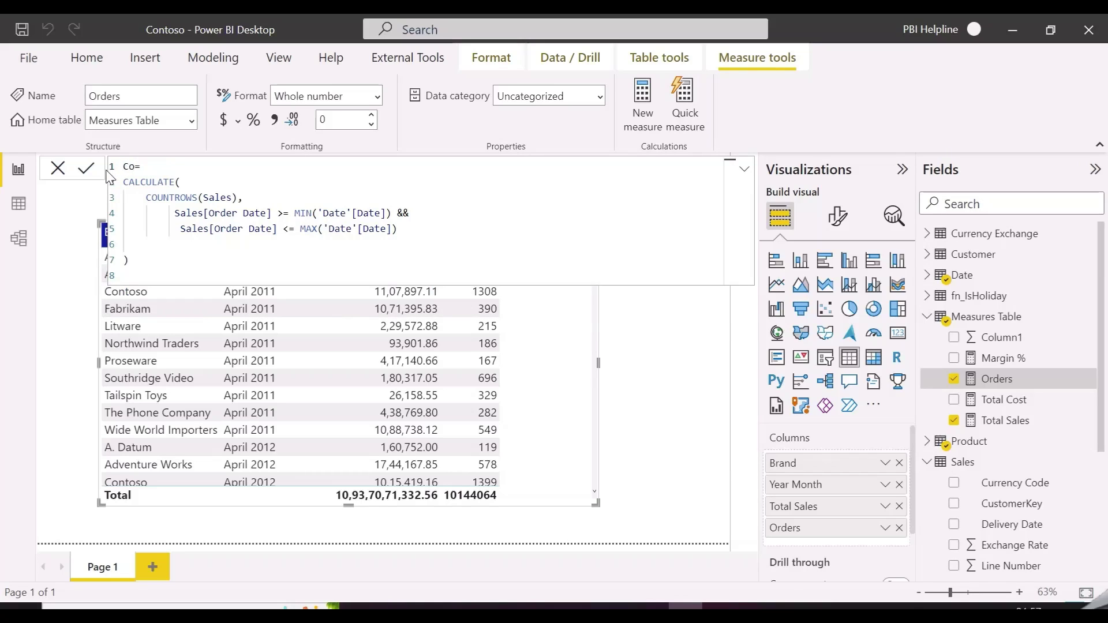
key(BackSpace)
key(BackSpace)
text(Sales with Conditions)
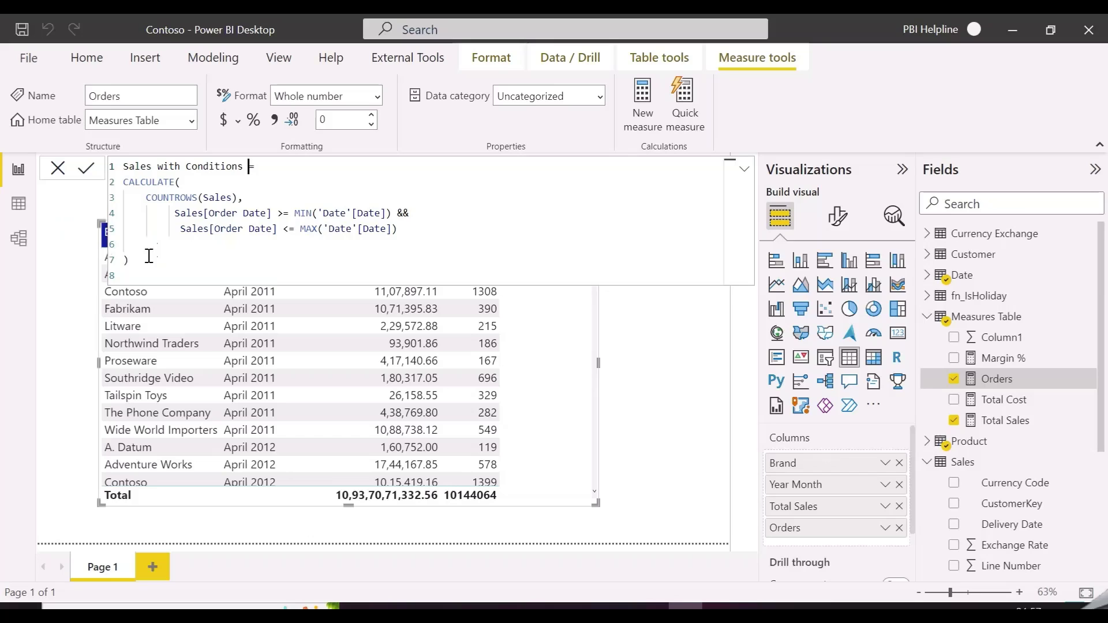
Replace the old CALCULATE expression below the measure name with a new CALCULATE( followed by a new line
drag(148, 258, 110, 184)
key(Delete)
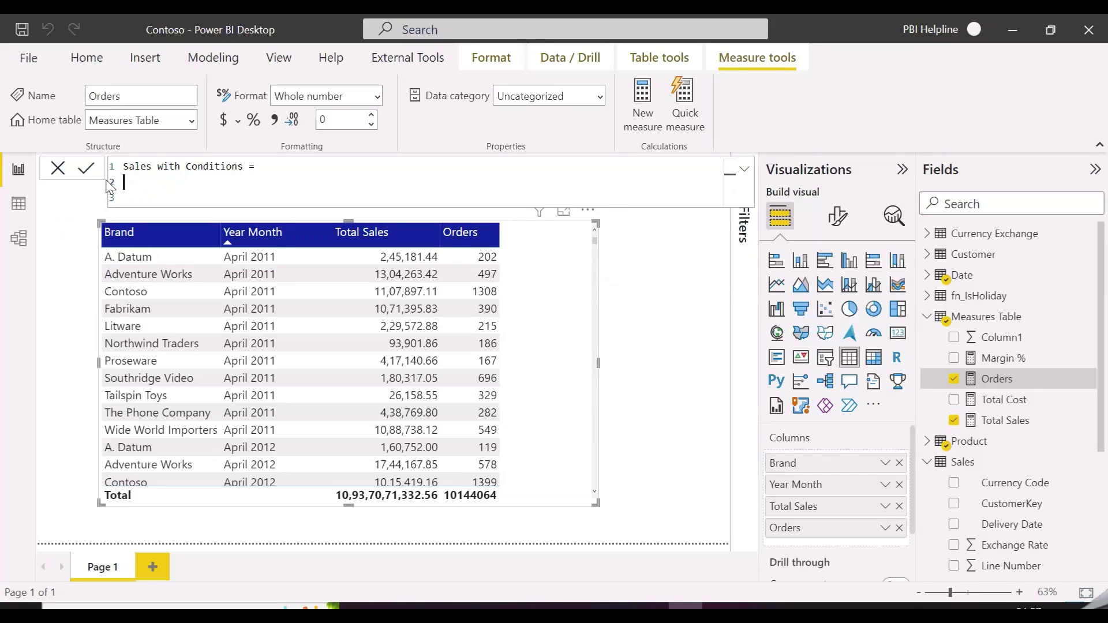
text(calc)
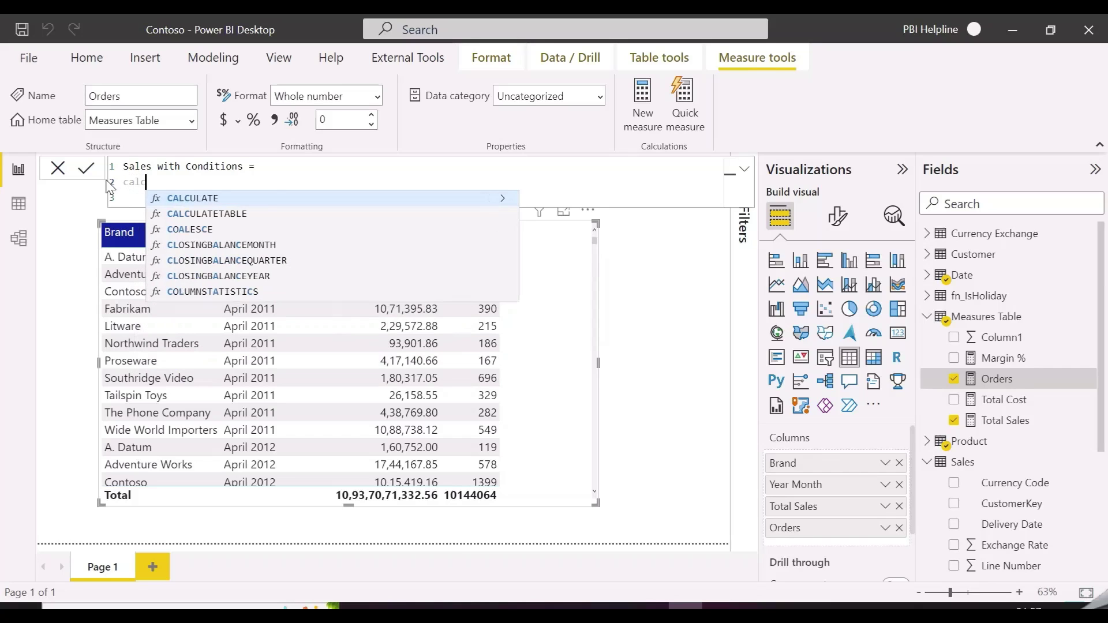
key(Tab)
key(shift+Return)
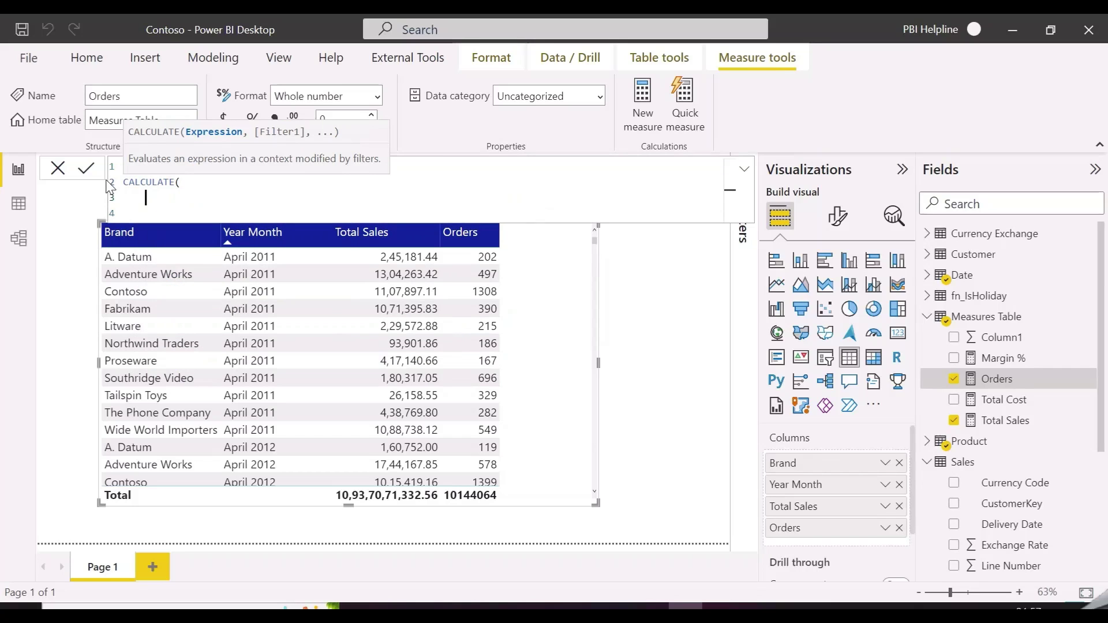
Enter 'Measures Table'[Total Sales] as the CALCULATE expression, followed by a comma
text(total)
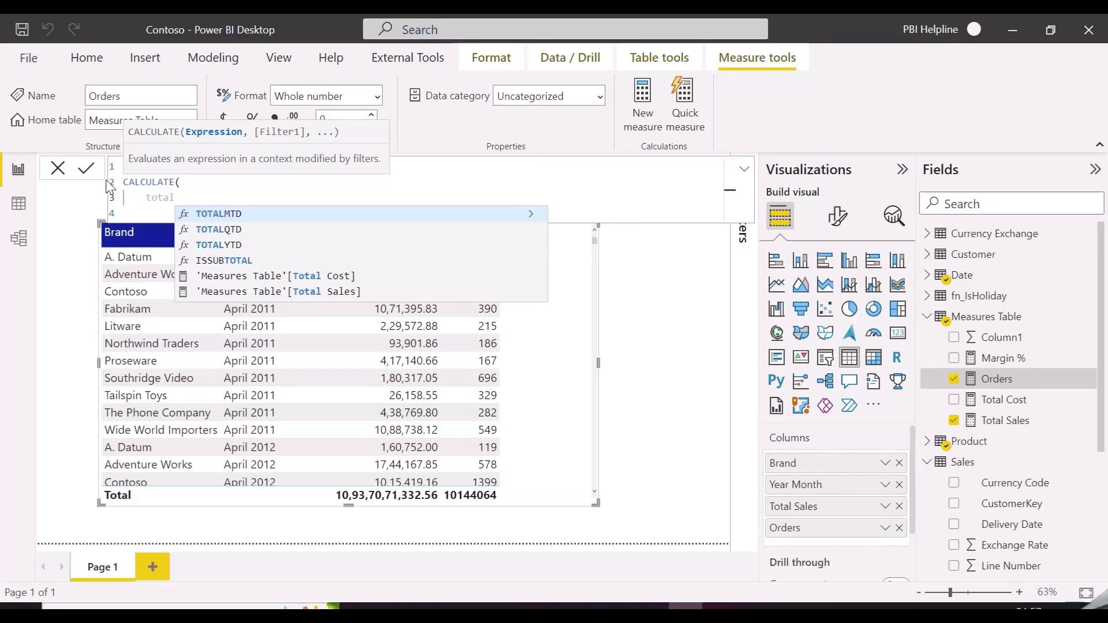
key(Down)
key(Down)
key(Down)
key(Down)
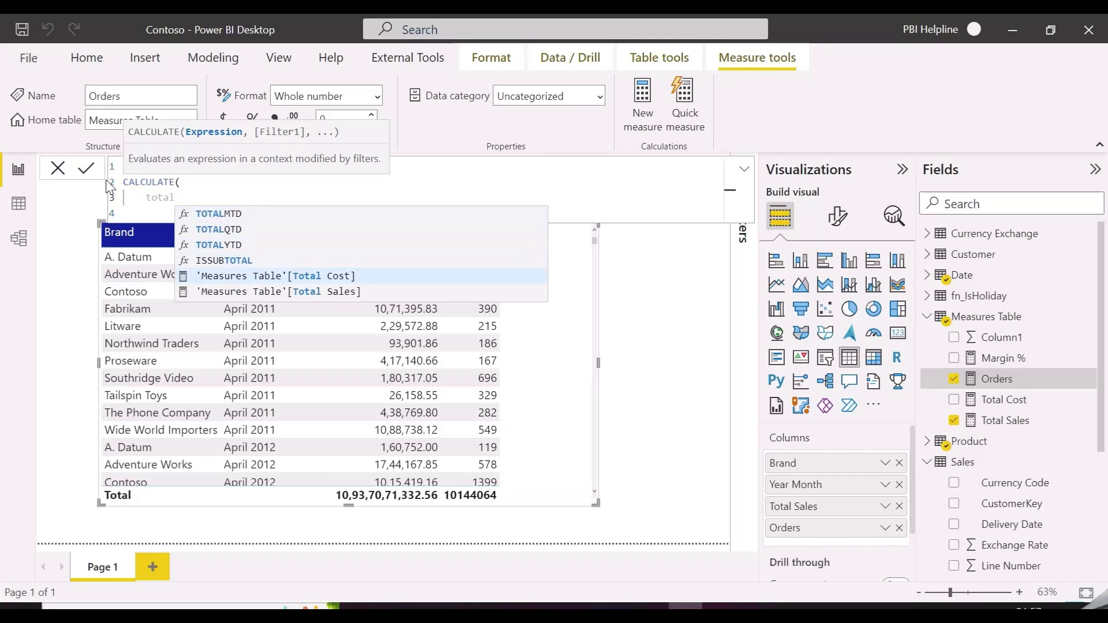
key(Down)
key(Tab)
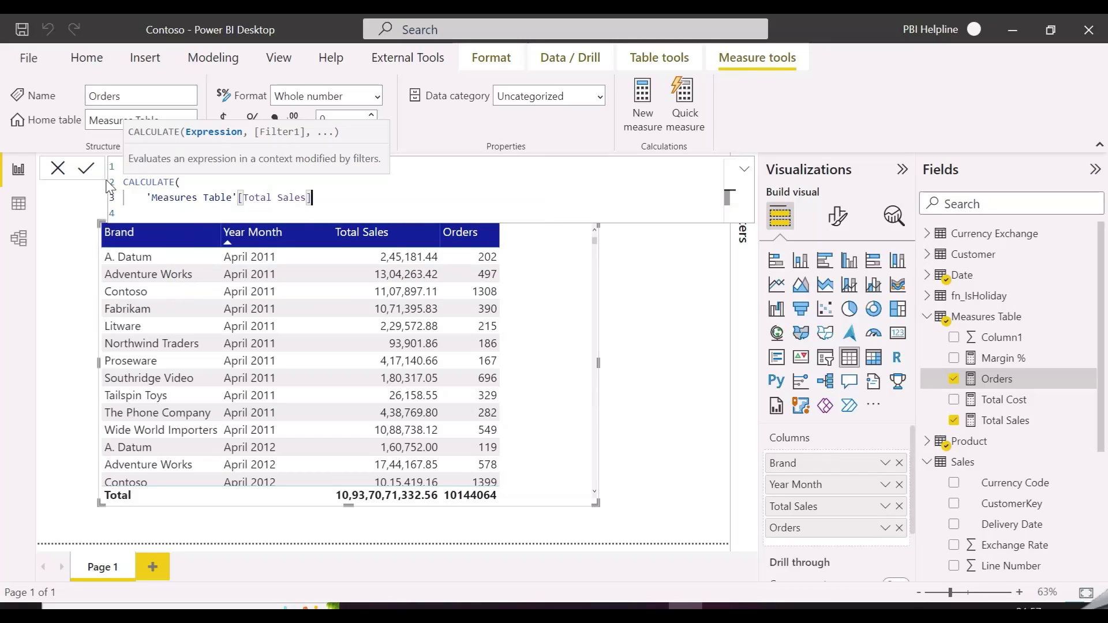
text(,)
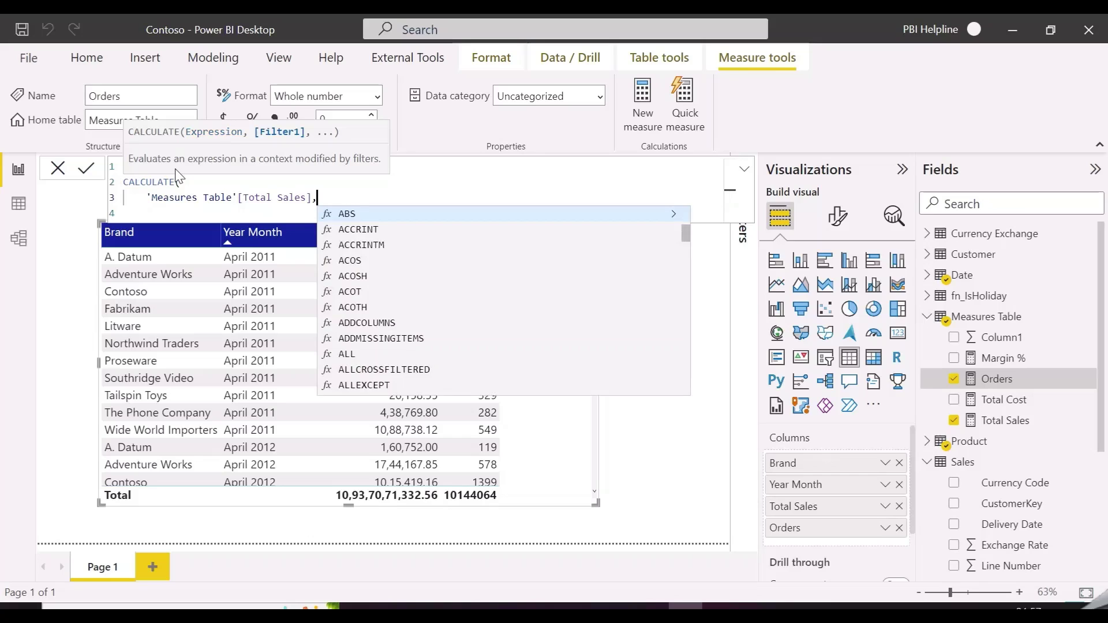
text(ABS()
key(BackSpace)
key(BackSpace)
key(BackSpace)
key(BackSpace)
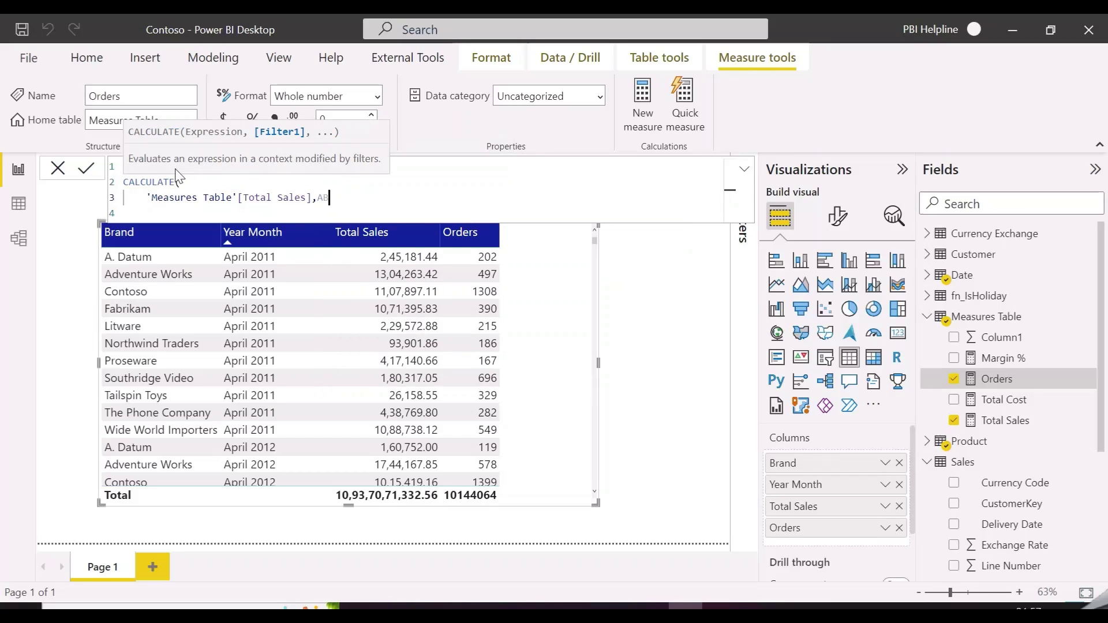
Begin a FILTER( function as the CALCULATE filter argument on line 4, below the Total Sales expression
key(shift+Return)
key(shift+Return)
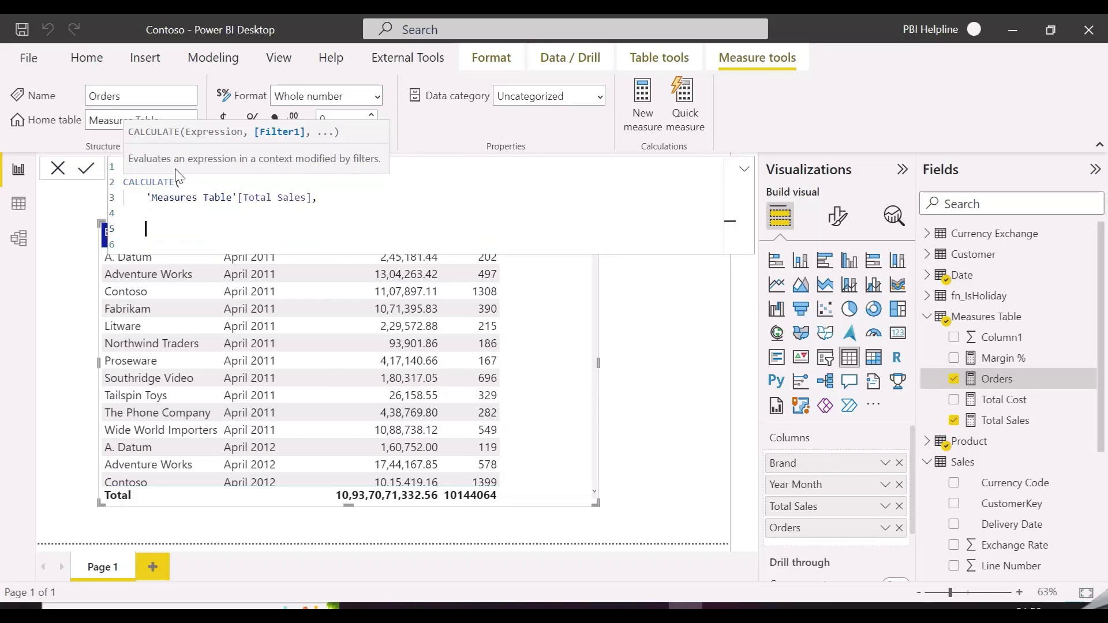
key(BackSpace)
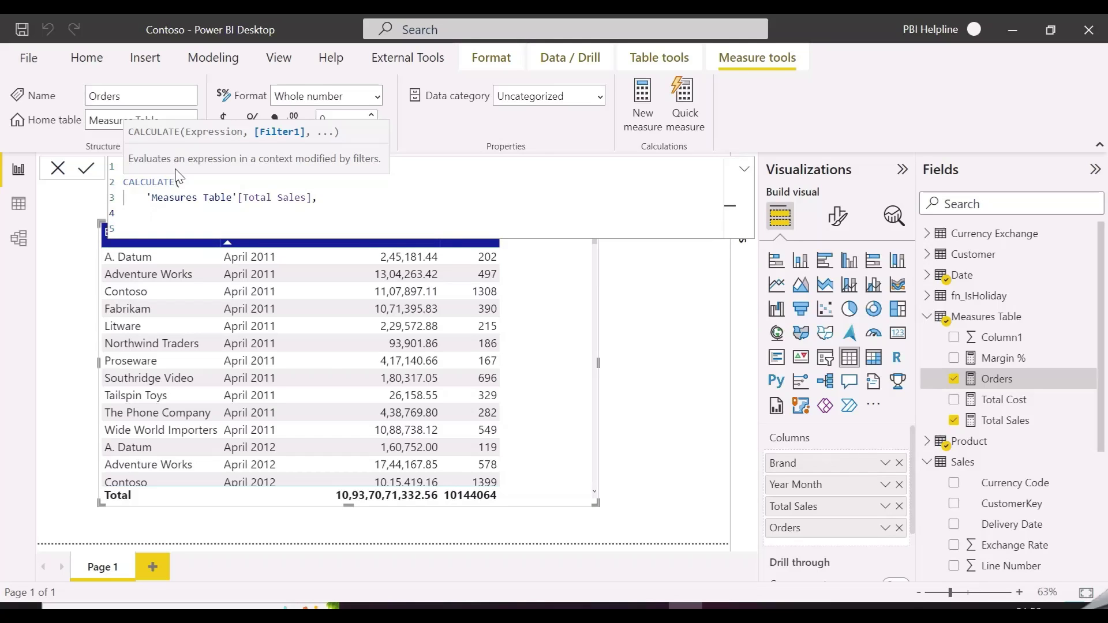
text(FILTER()
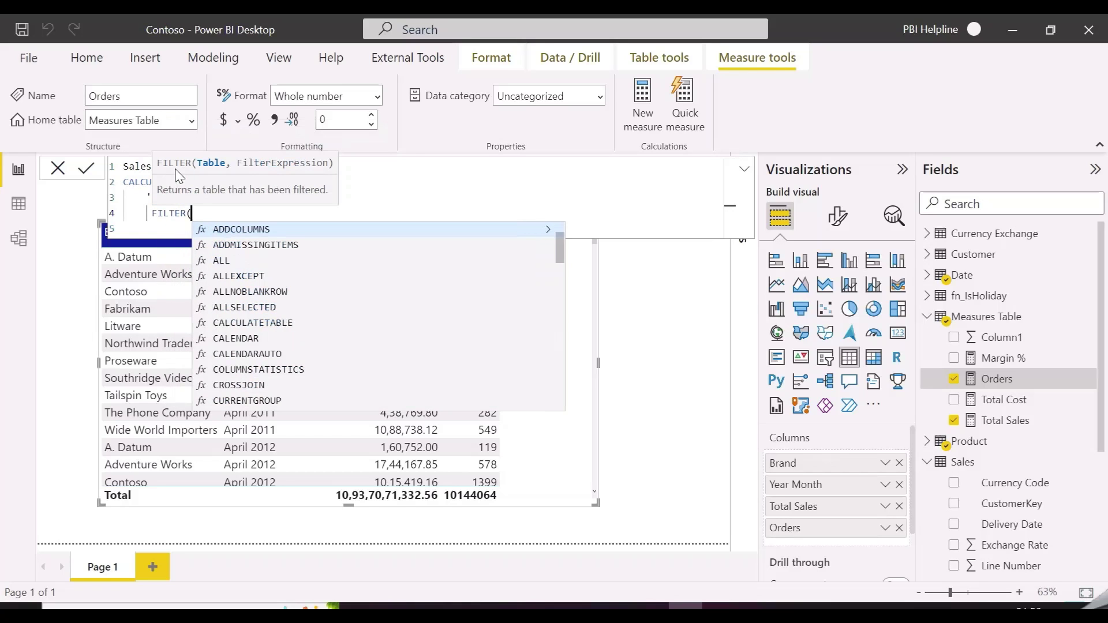
key(Tab)
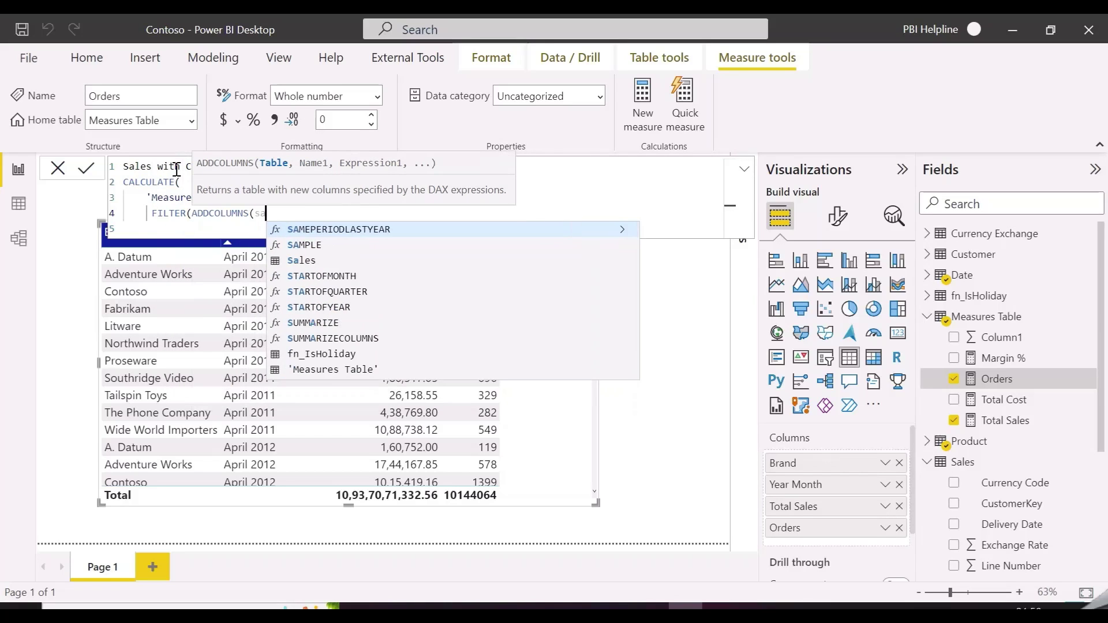
key(BackSpace)
key(BackSpace)
key(BackSpace)
key(BackSpace)
key(BackSpace)
key(BackSpace)
key(BackSpace)
key(BackSpace)
key(BackSpace)
key(BackSpace)
key(BackSpace)
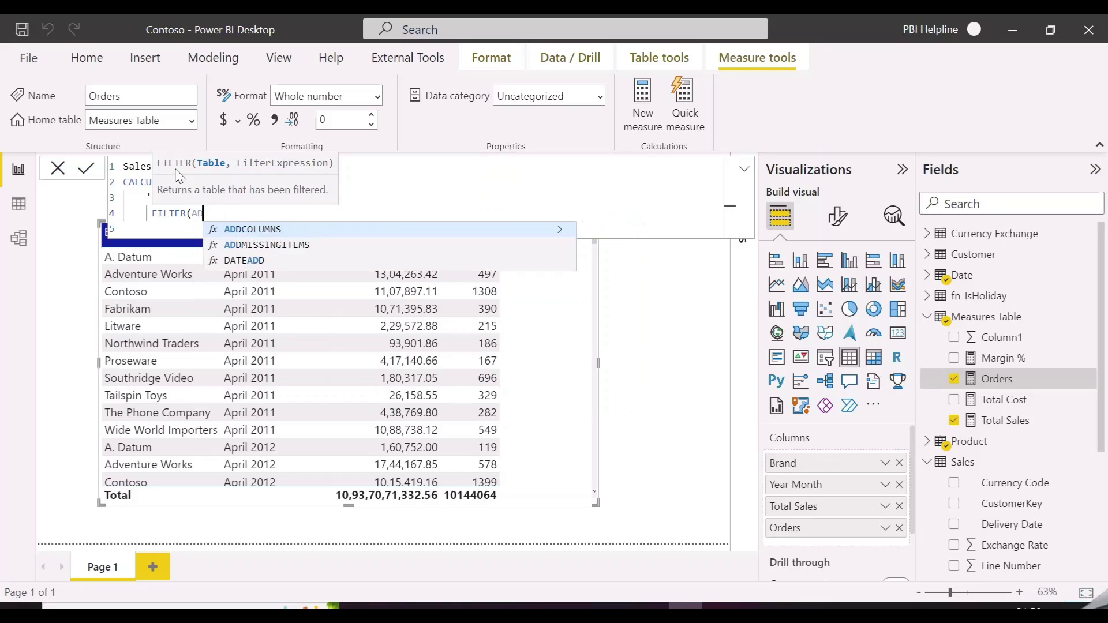
Enter the Sales table as FILTER's first argument on its own line, followed by a comma
key(shift+Return)
text(sales)
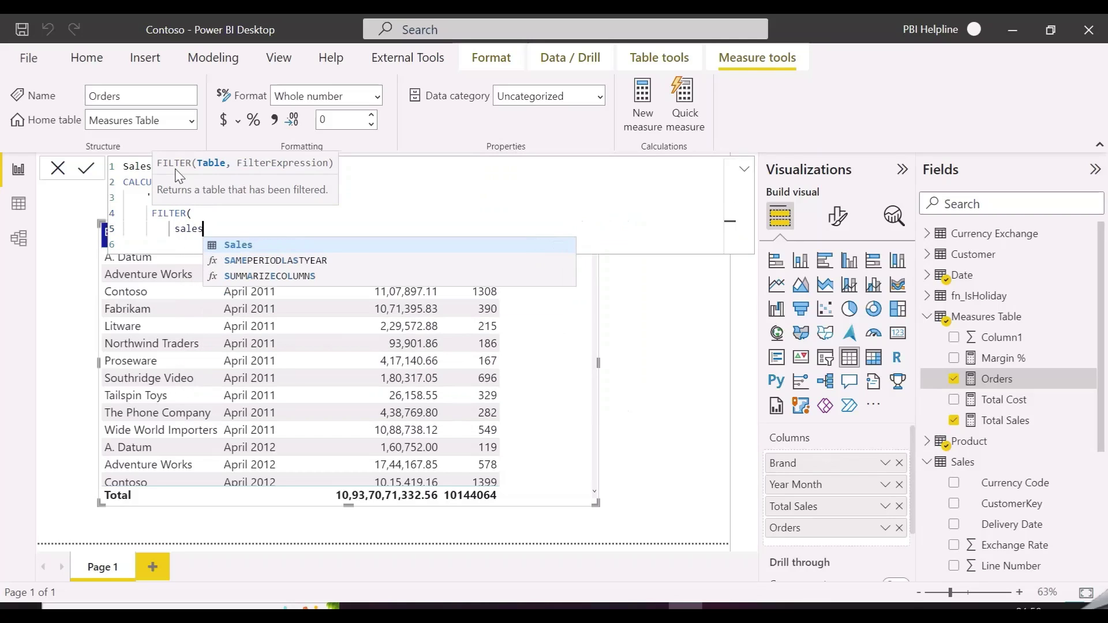
key(Tab)
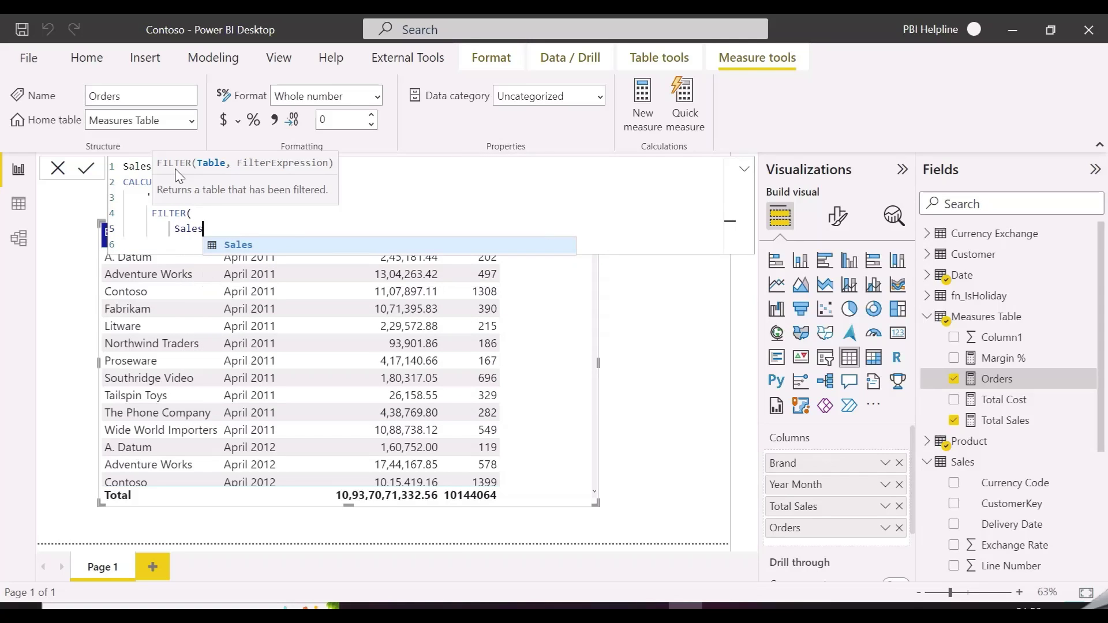
text(, )
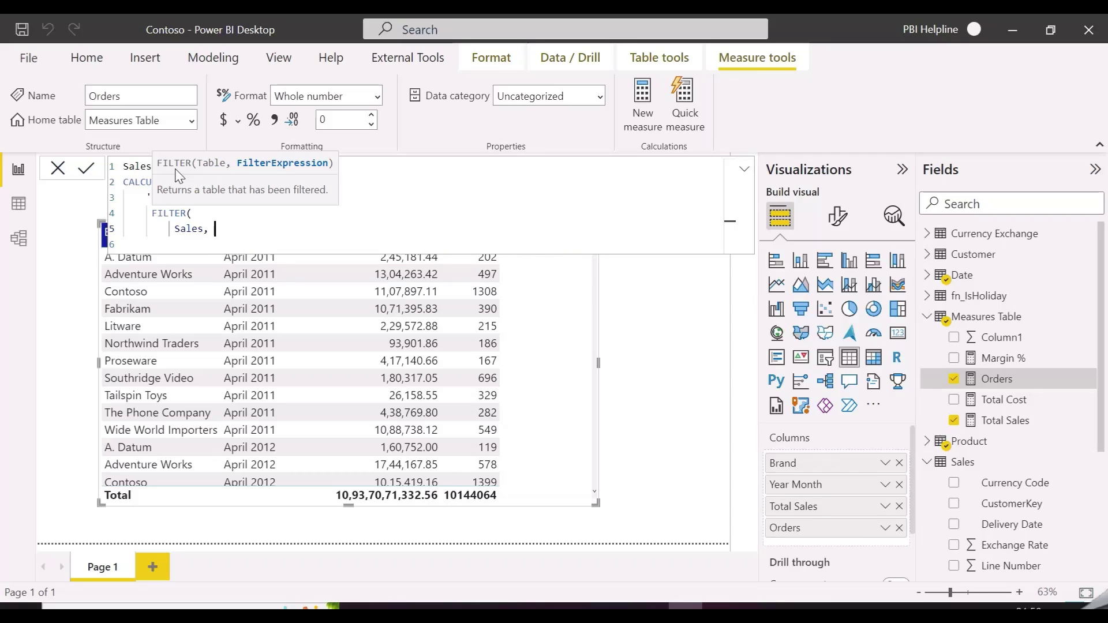
Enter the FILTER condition Sales[Quantity] >5 && Sales[Unit Price] >10 after the Sales table
text(quanti)
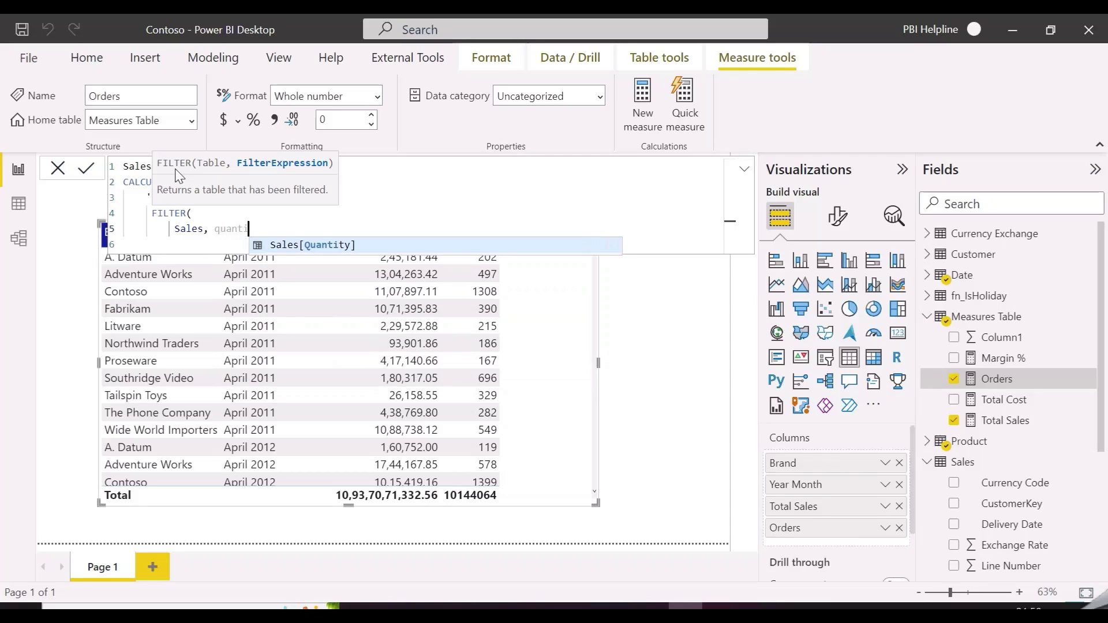
key(Tab)
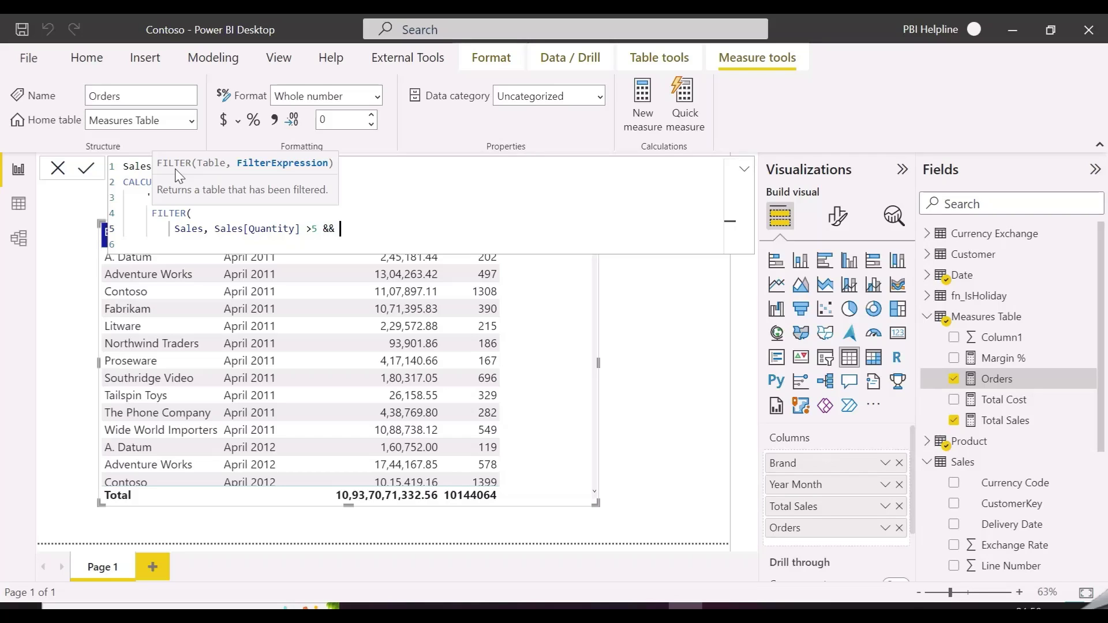
text(>5 && unit)
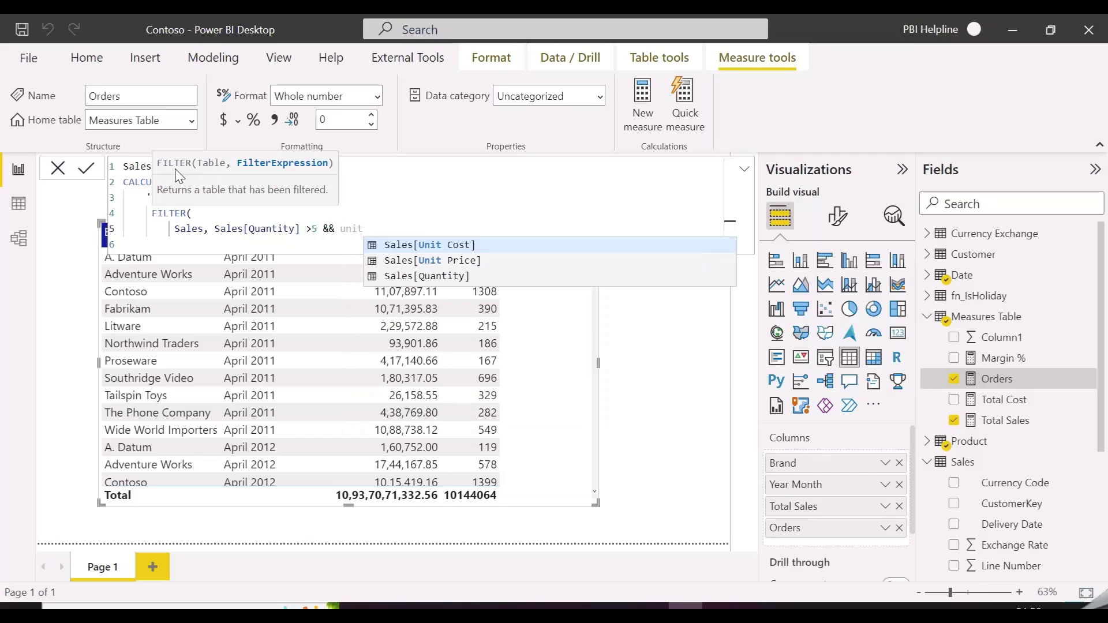
key(Down)
key(Tab)
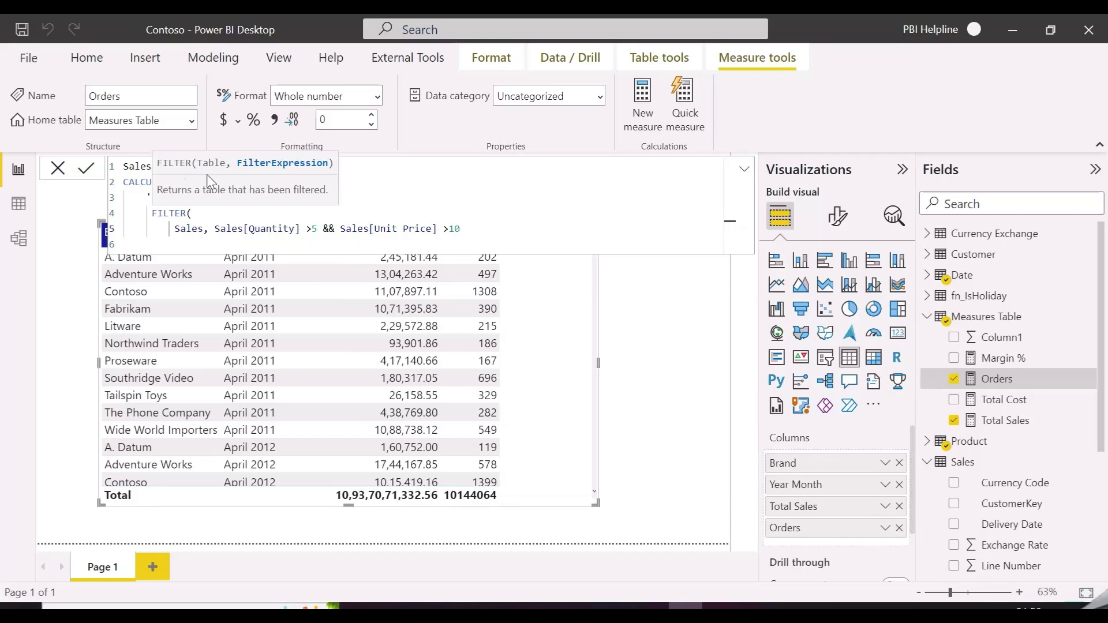
Close FILTER and CALCULATE with parentheses on lines 6 and 7, commit the Sales with Conditions measure and collapse its formula
text())
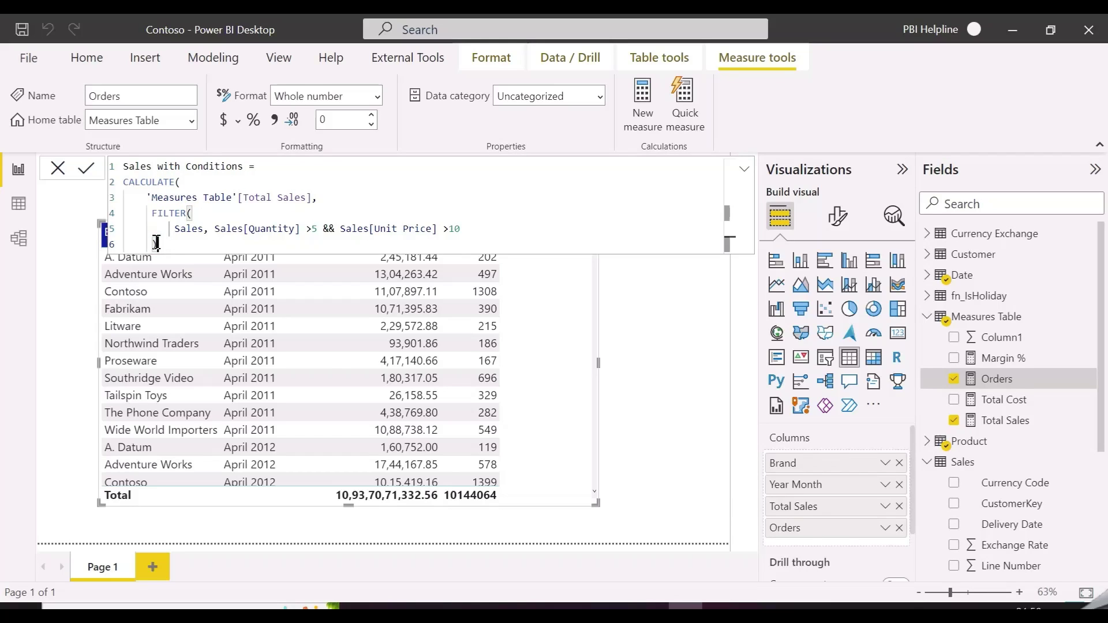
text())
click(159, 245)
key(shift+Return)
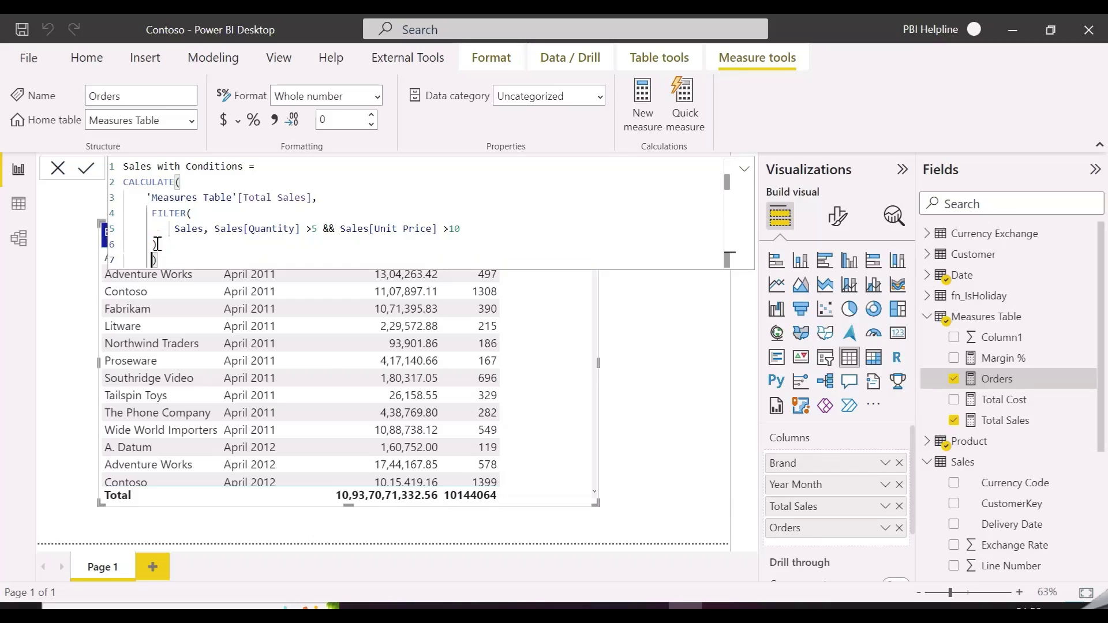
key(BackSpace)
key(BackSpace)
key(BackSpace)
key(BackSpace)
key(BackSpace)
click(84, 173)
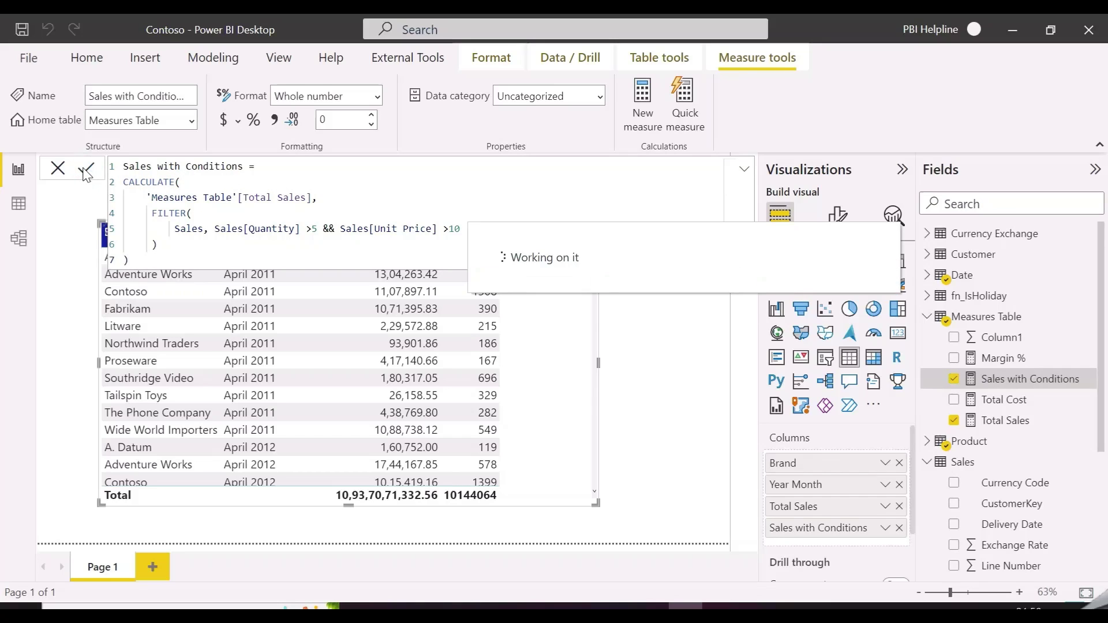
click(744, 170)
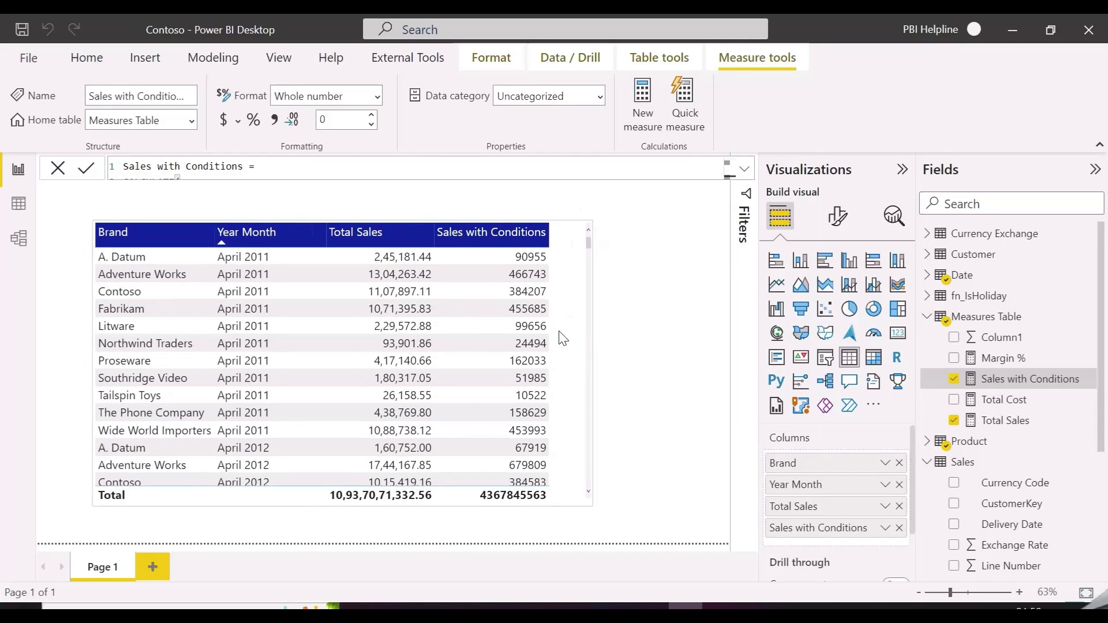
Open the Performance analyzer again, leave the measure's formula by selecting the Currency Exchange table, and start recording
click(278, 58)
click(805, 113)
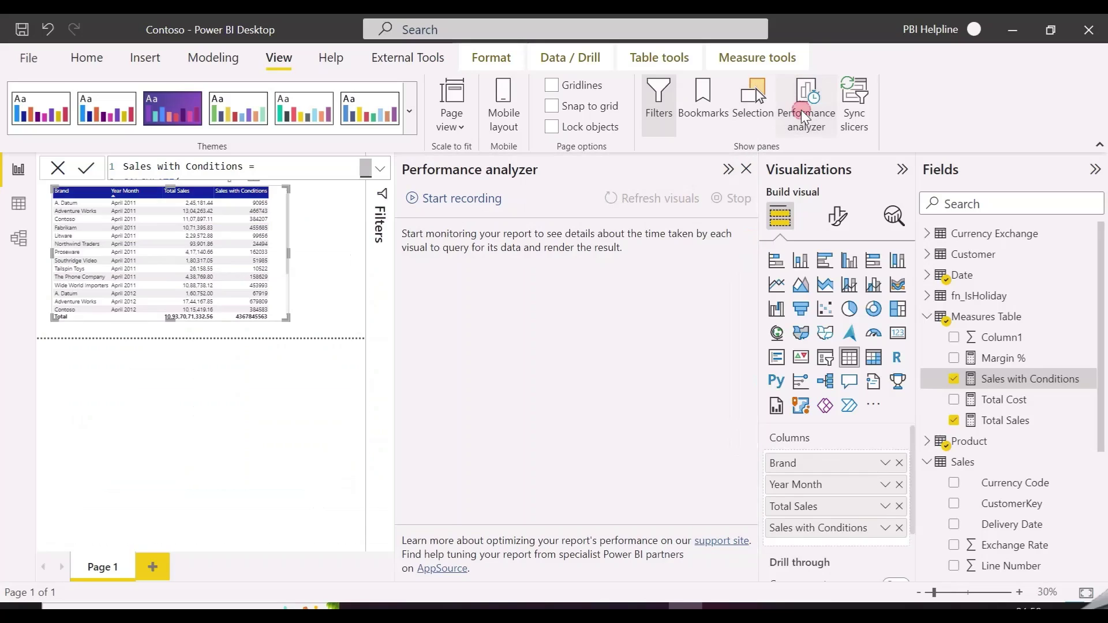
click(994, 233)
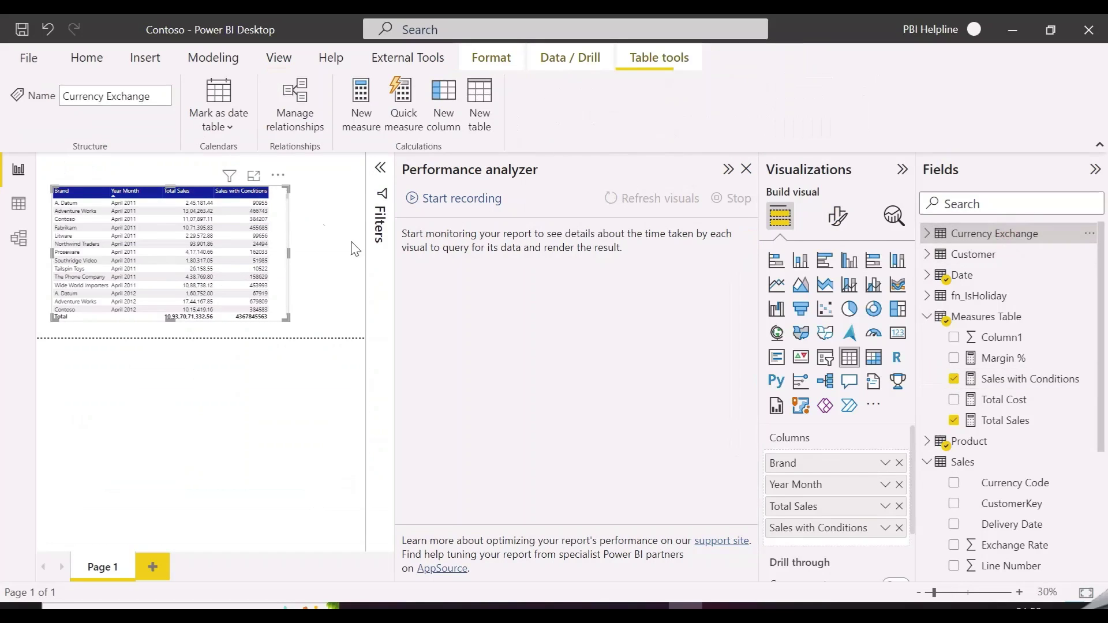
mouse_move(230, 176)
click(455, 202)
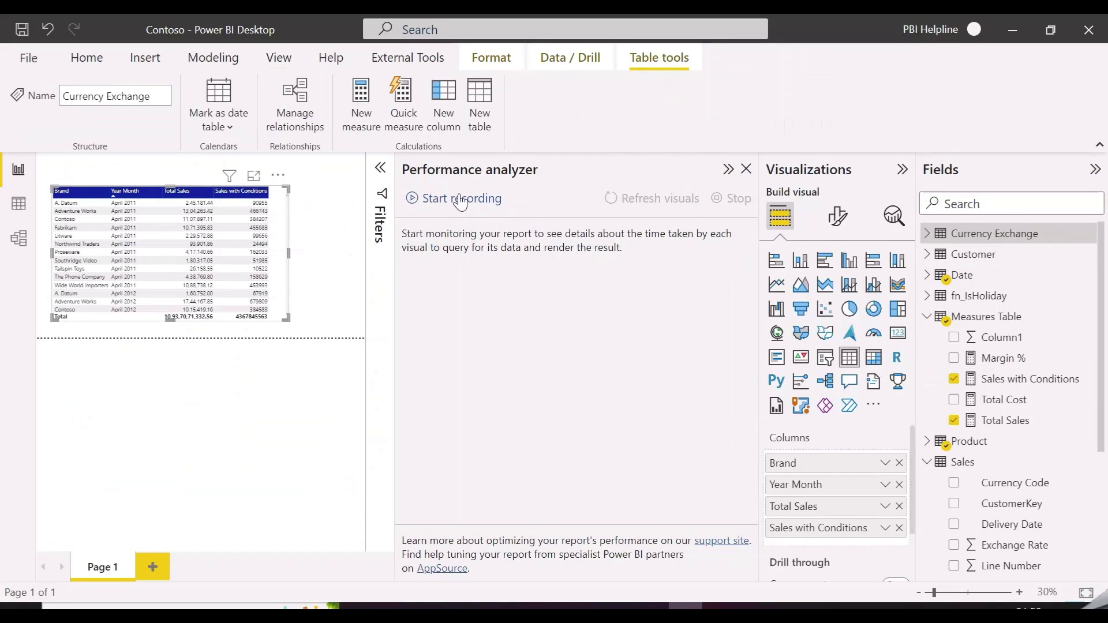
Analyze the table visual several times, expand the first two Table results to examine their DAX query durations, and close the Performance analyzer
click(206, 176)
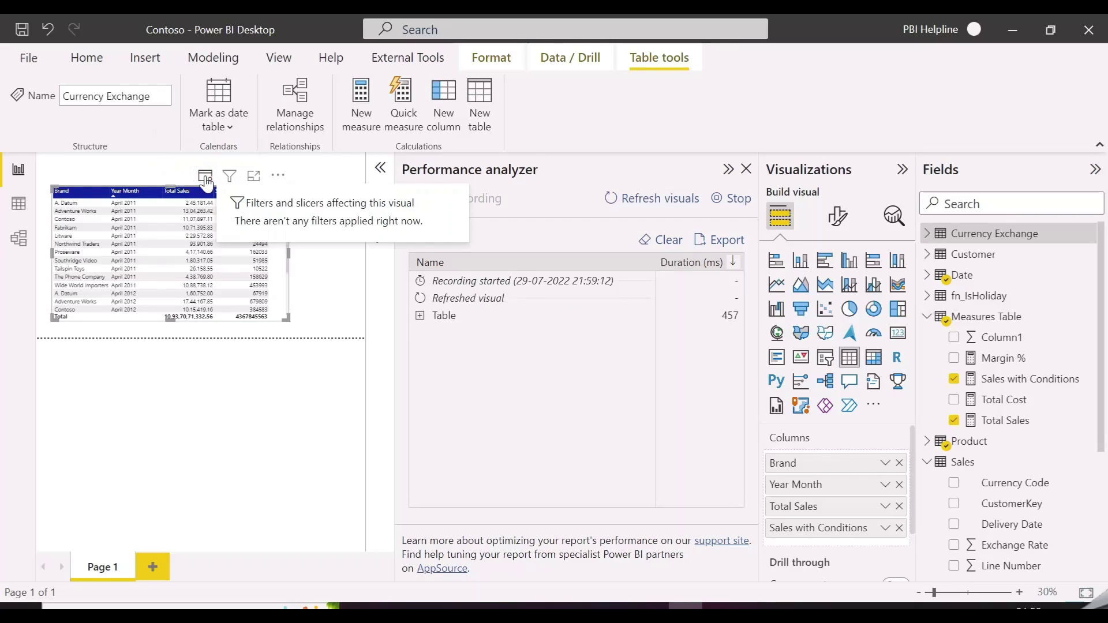
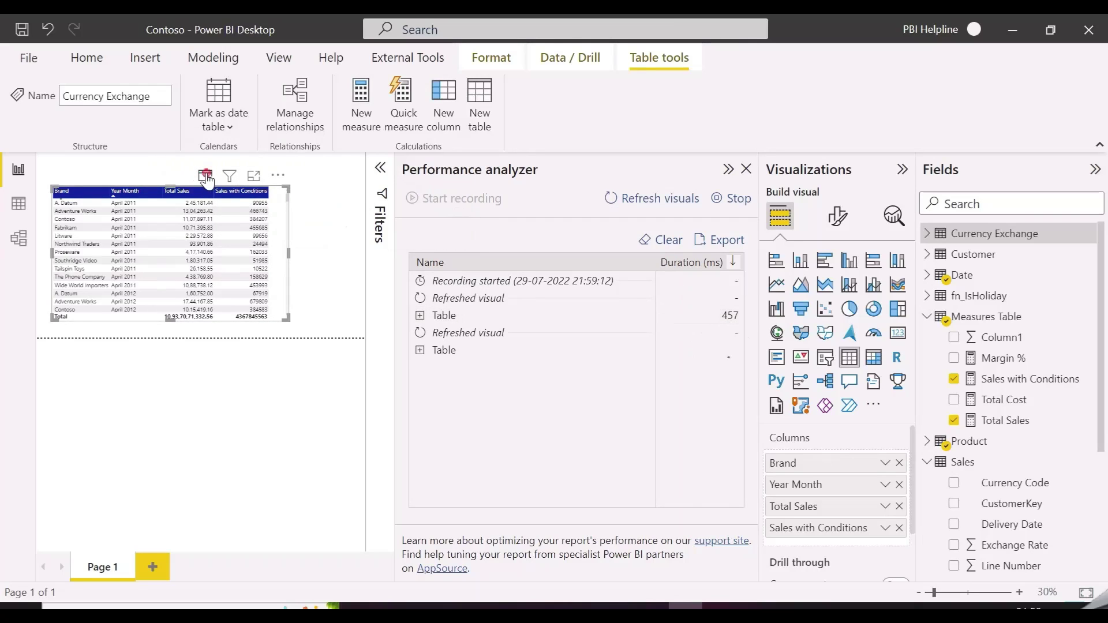
click(206, 178)
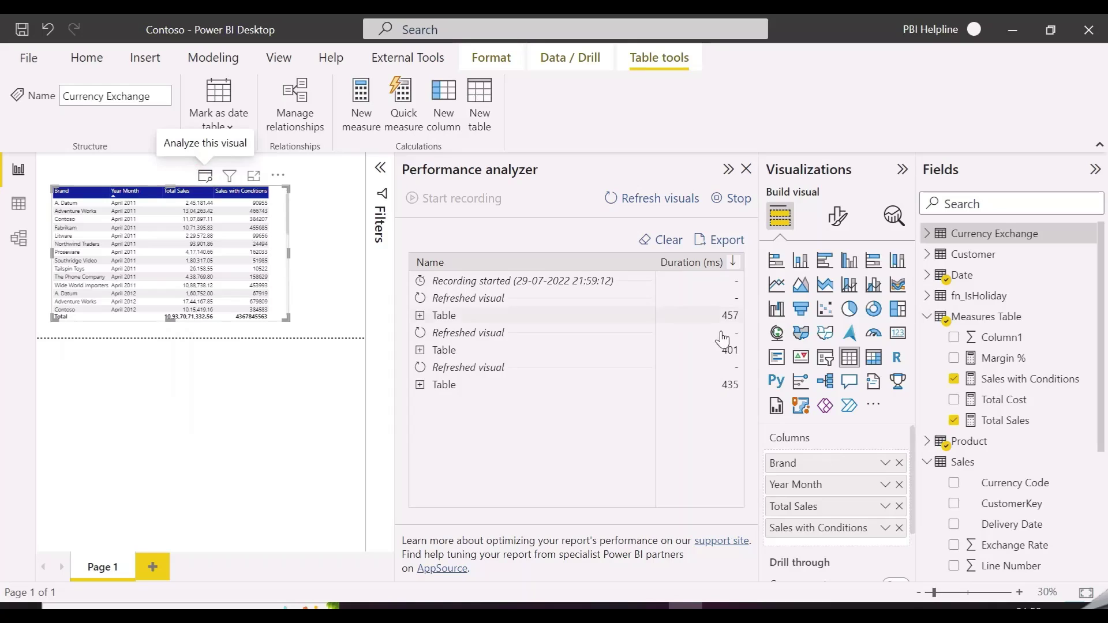
click(420, 315)
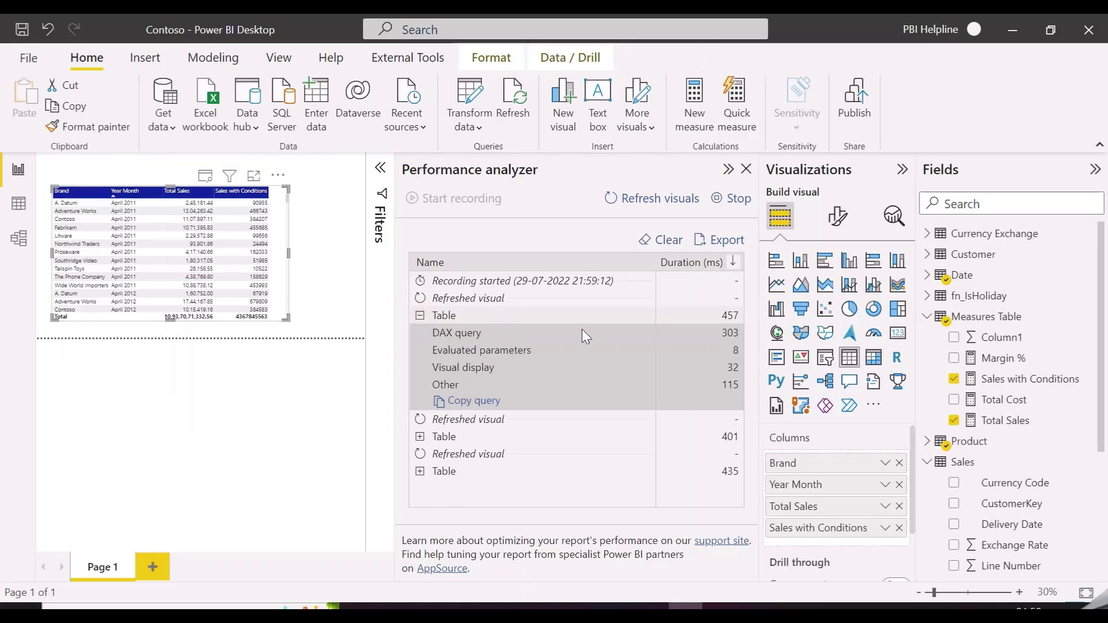
click(420, 437)
scroll(549, 447, down, 2)
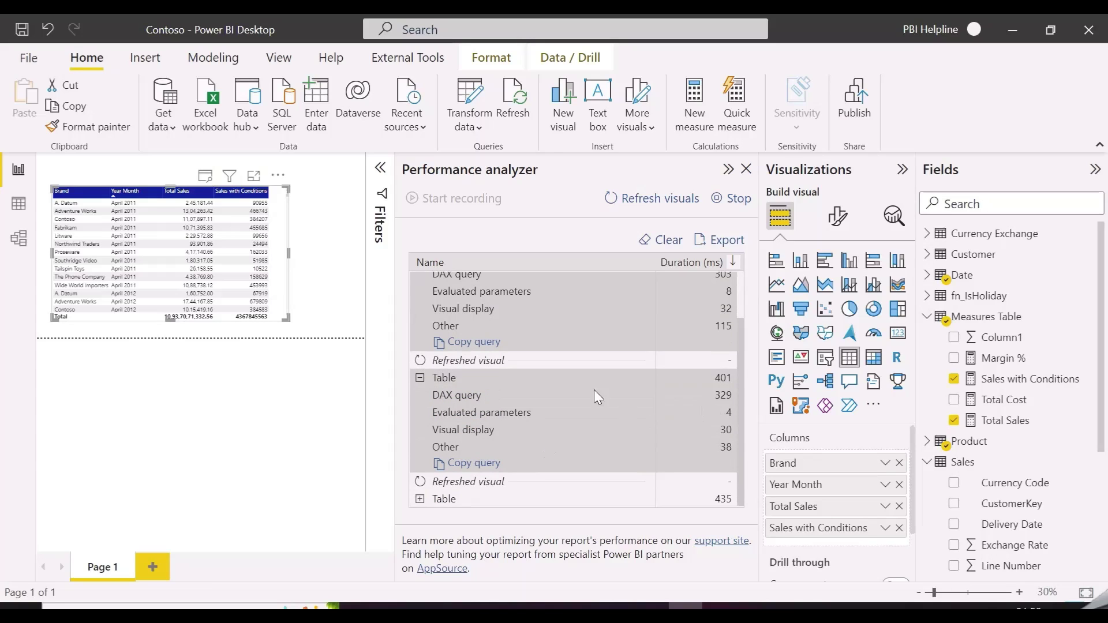
scroll(555, 380, up, 2)
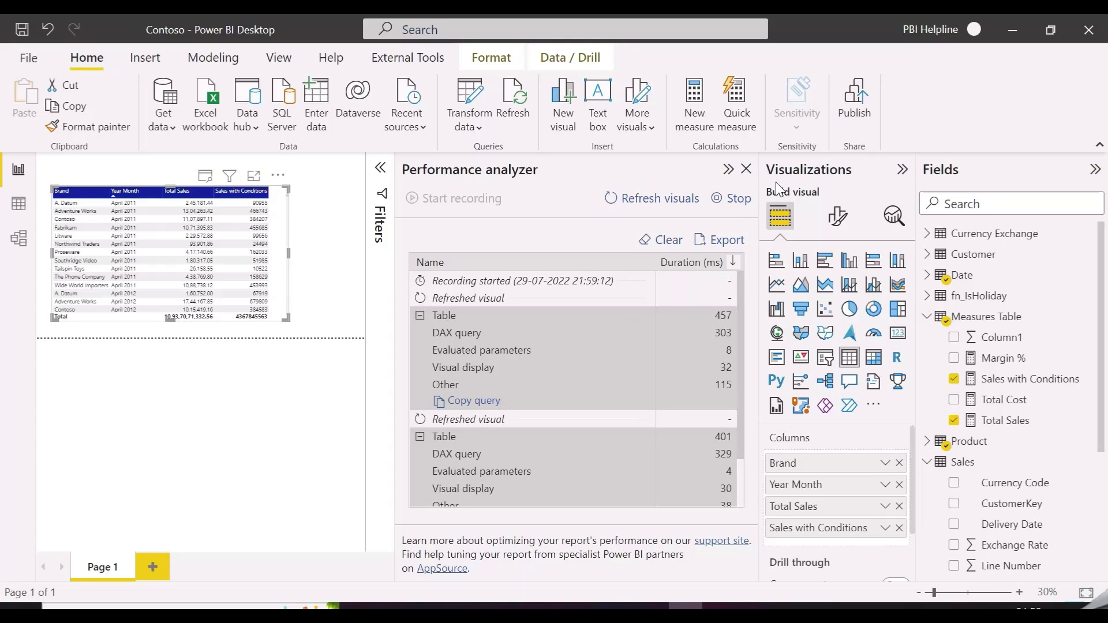
click(745, 177)
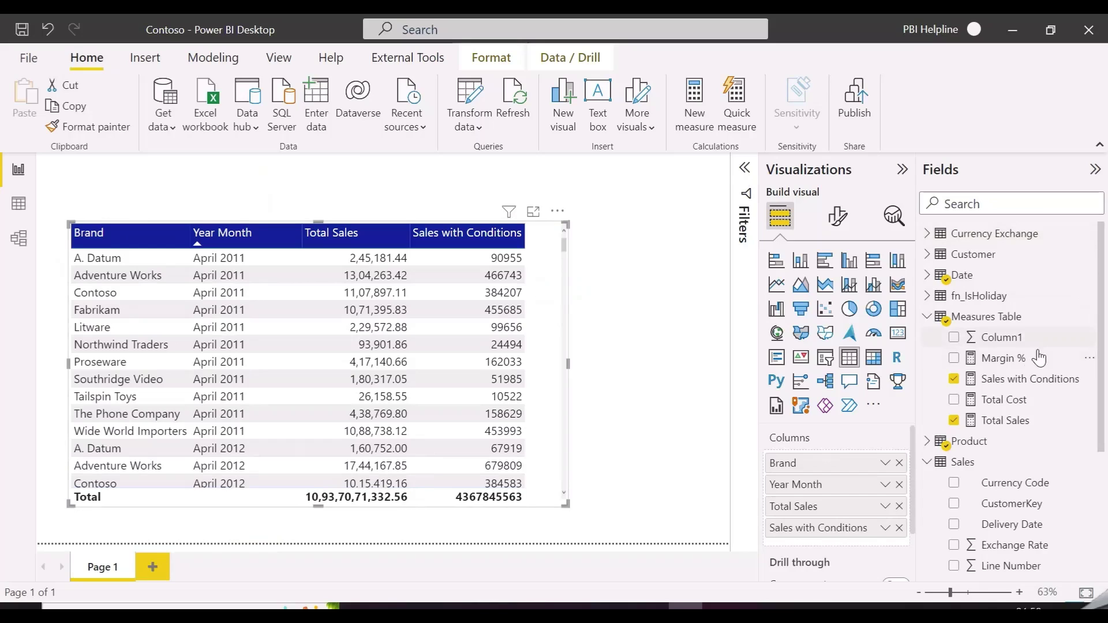
Review the table argument in the Sales with Conditions formula and the Sales table's rows in Data view, returning to the report
click(1012, 381)
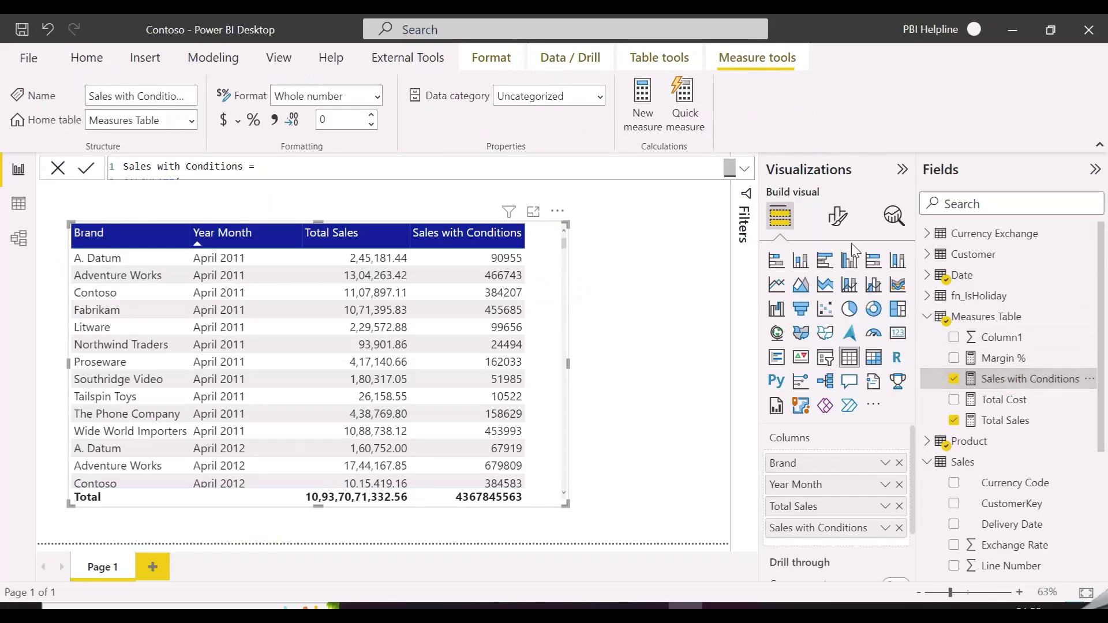
click(744, 171)
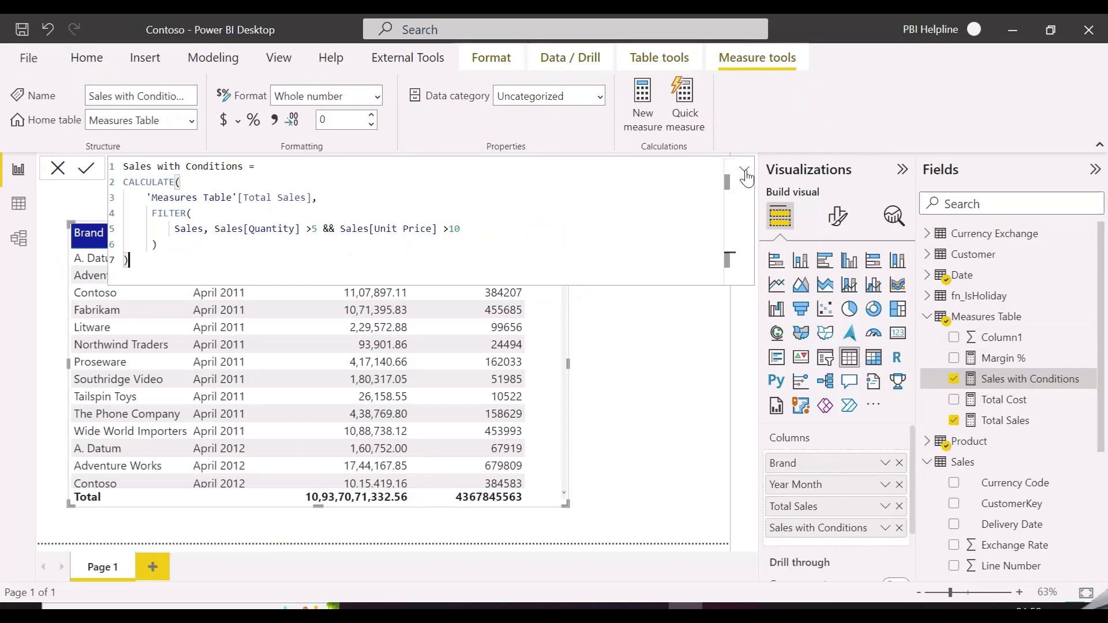
double_click(183, 229)
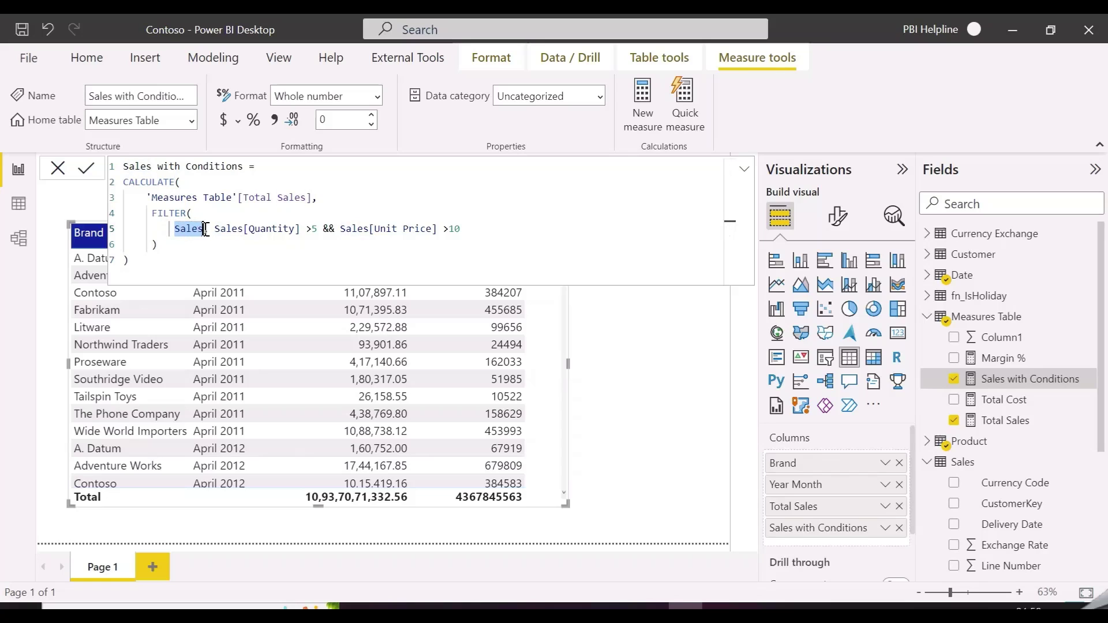
click(19, 207)
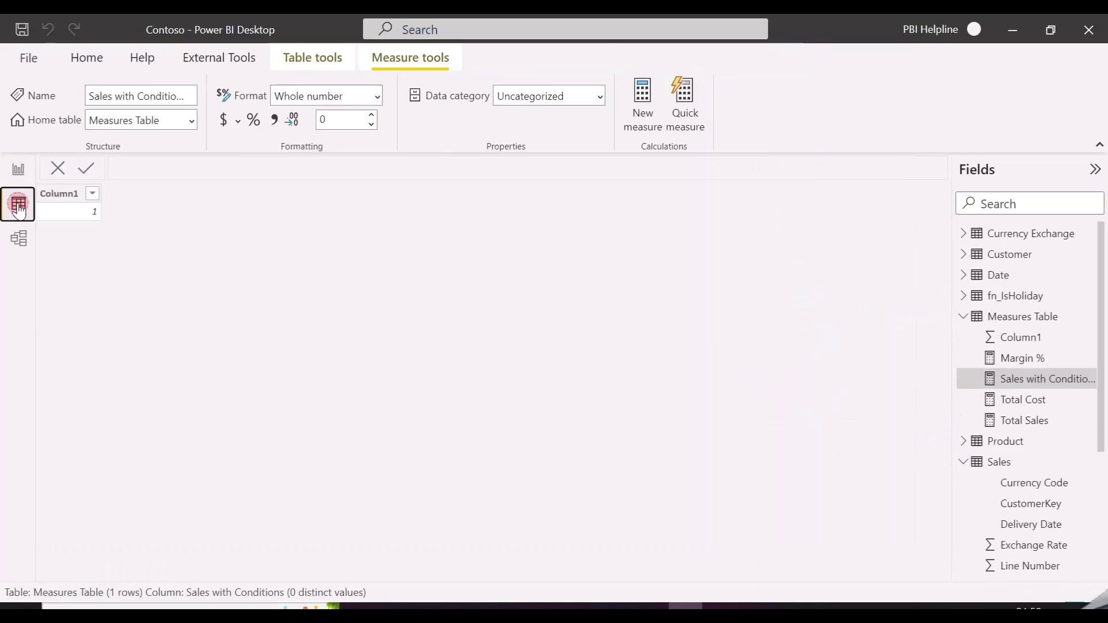
click(995, 465)
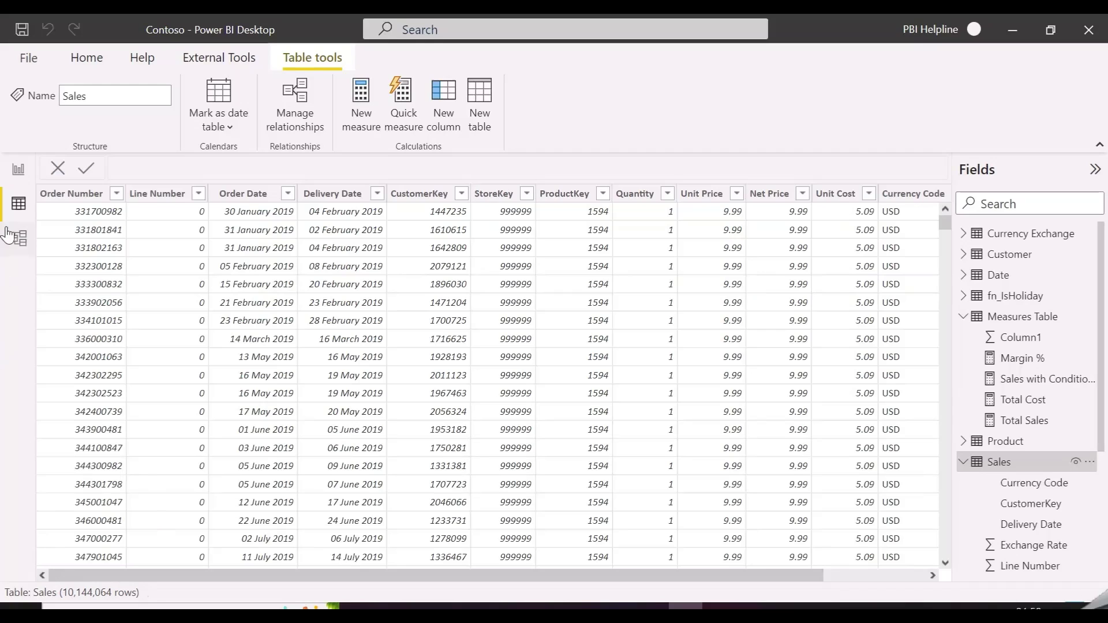
click(17, 171)
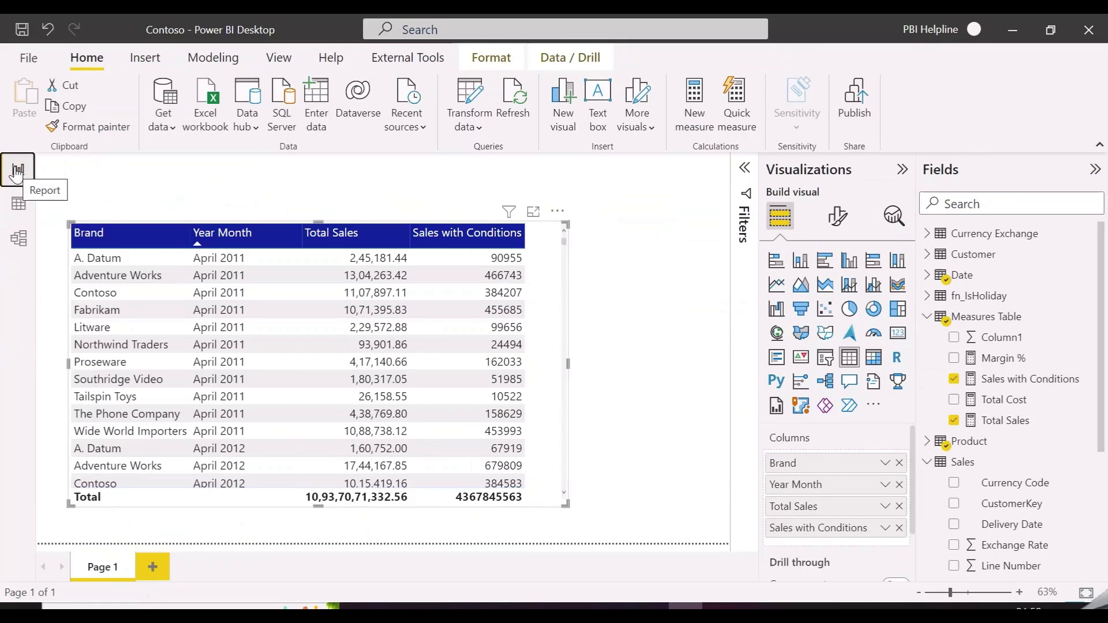
Reopen the Sales with Conditions formula and move FILTER's Quantity and Unit Price condition onto its own line
click(1006, 381)
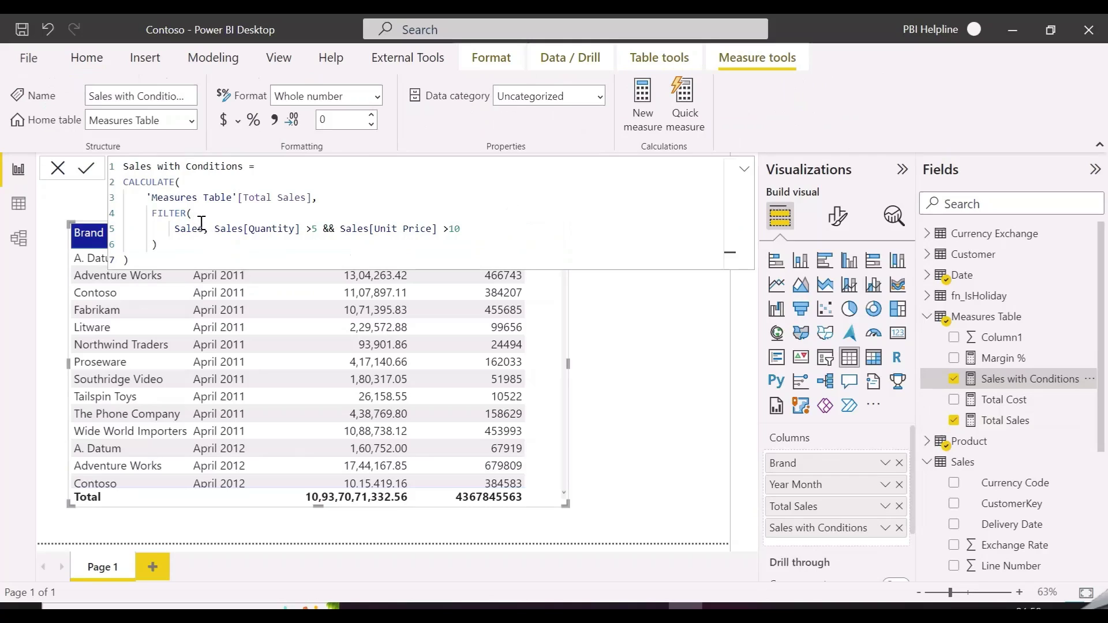
drag(204, 229, 484, 234)
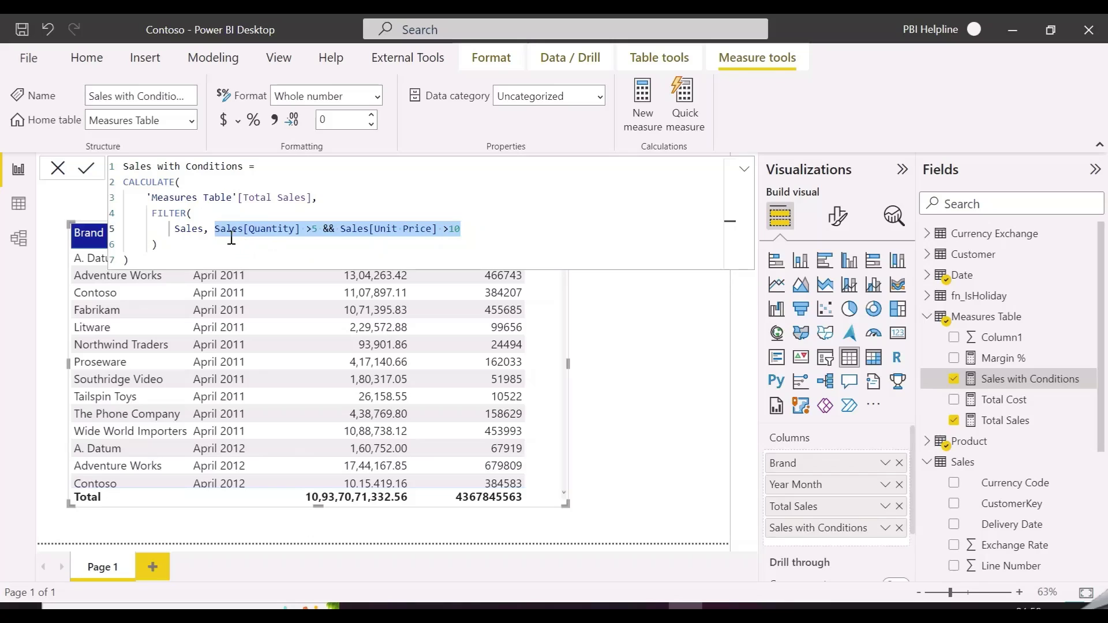
click(209, 229)
key(shift+Return)
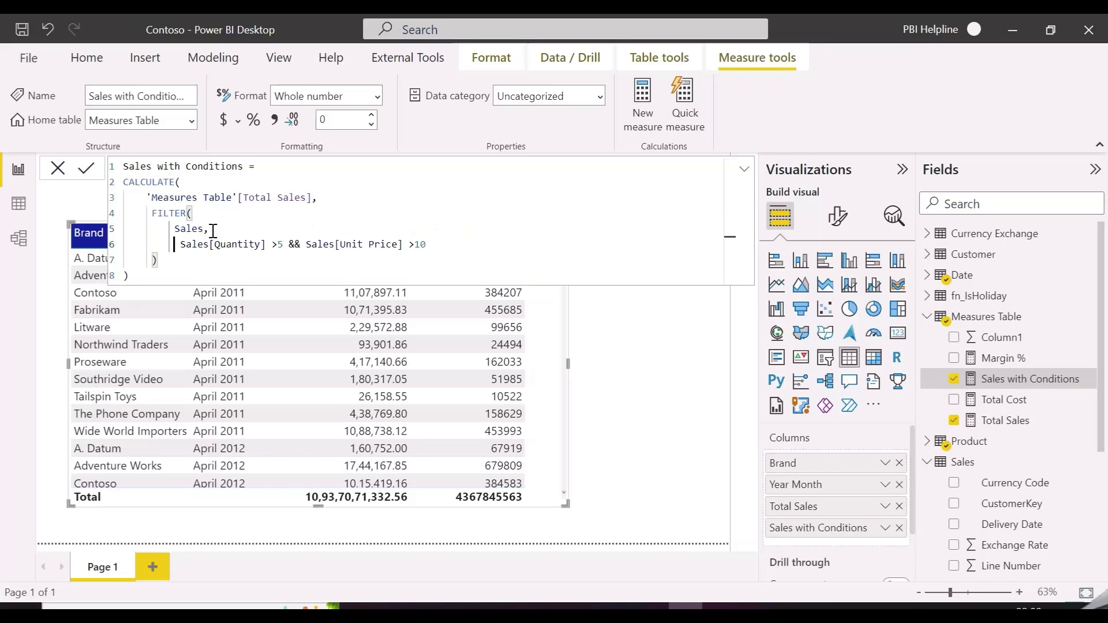
Replace the Sales table argument in FILTER with an ALL function taking Sales[Quantity] as its first column
drag(210, 228, 185, 230)
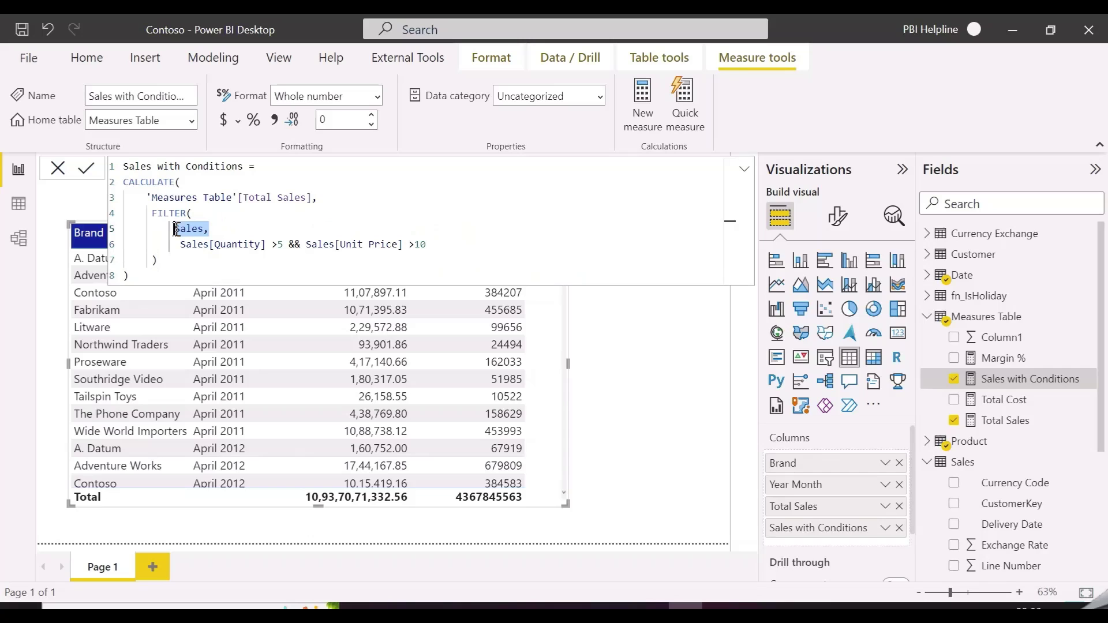
key(BackSpace)
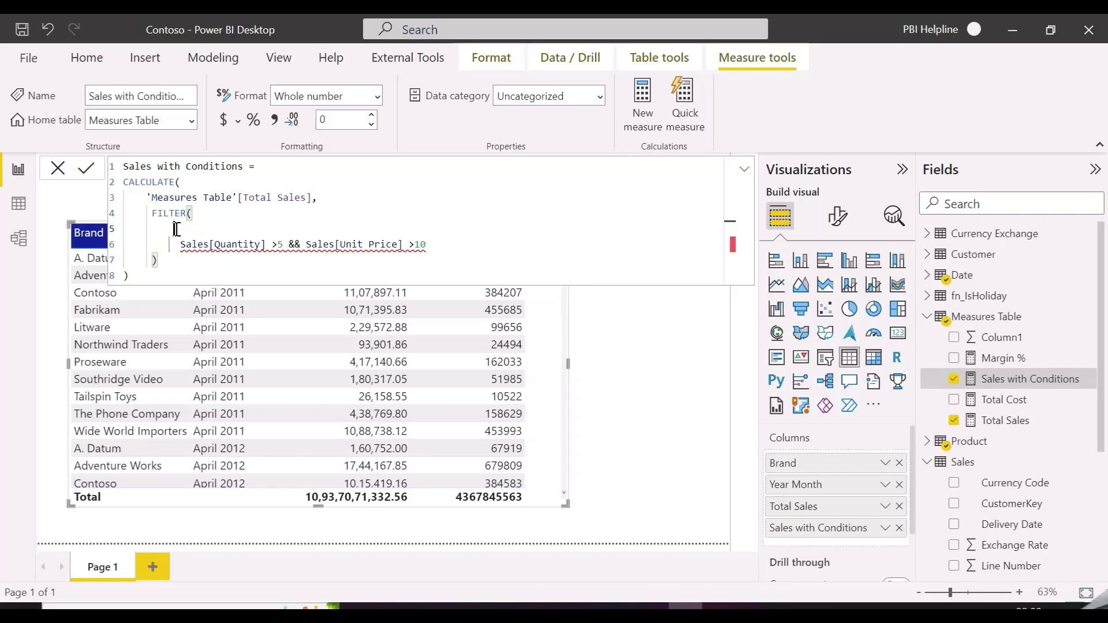
text(All)
key(Tab)
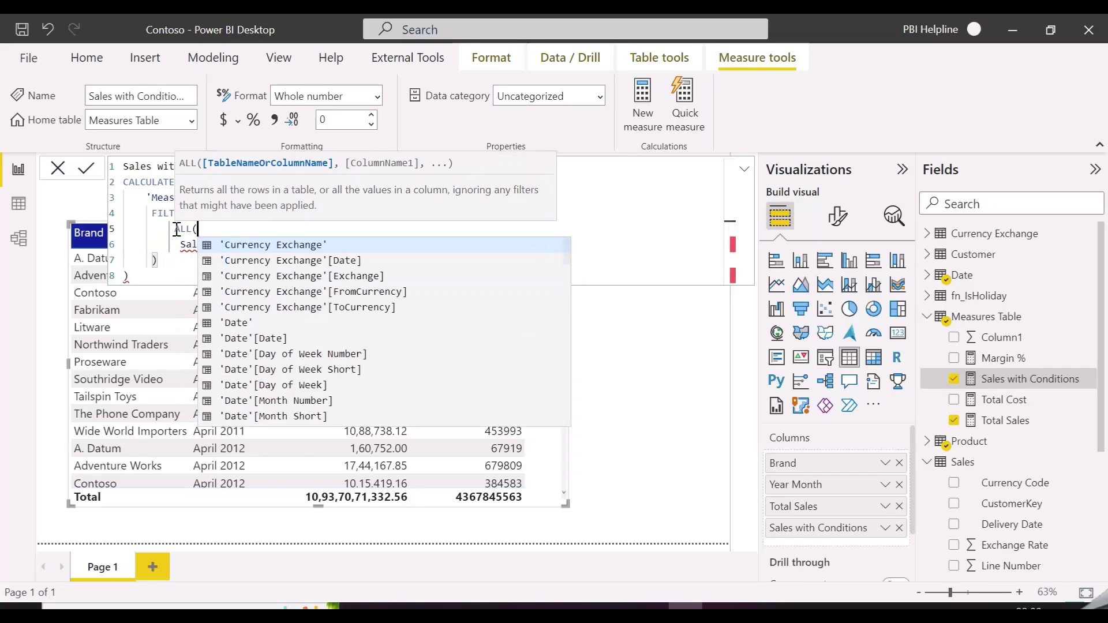
text(quantity)
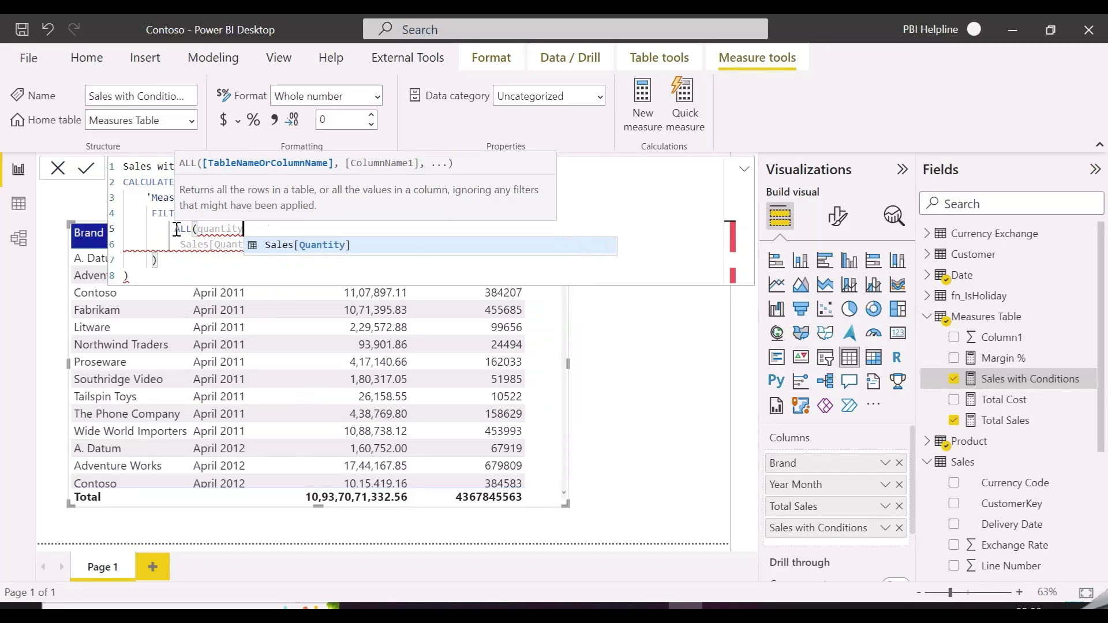
key(Tab)
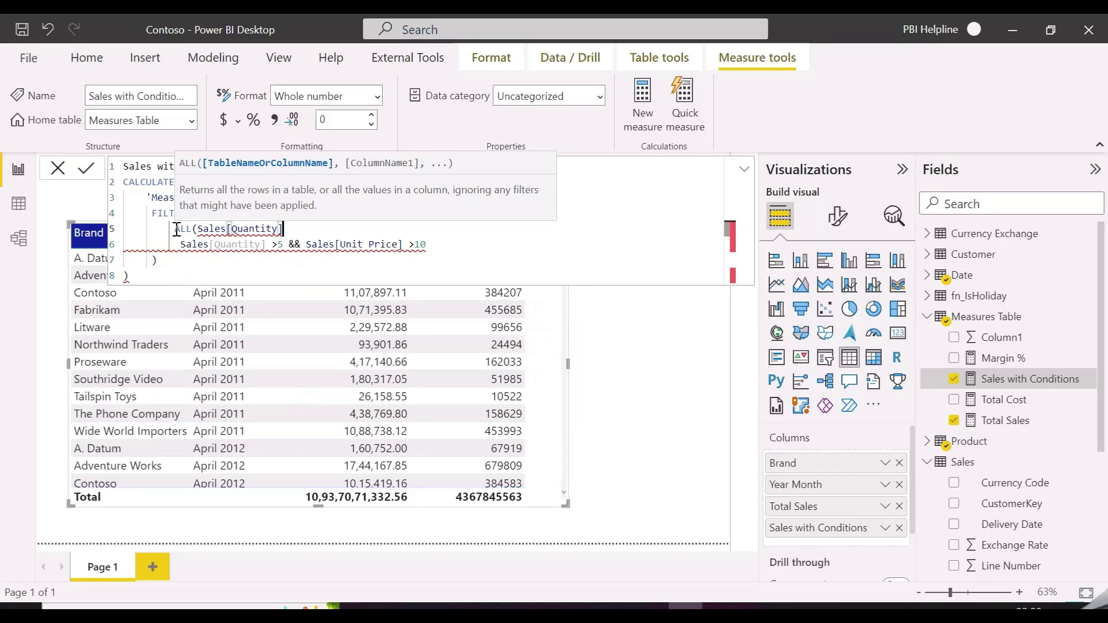
Add Sales[Unit Price] as ALL's second column and close the function with a parenthesis and a comma
text(,)
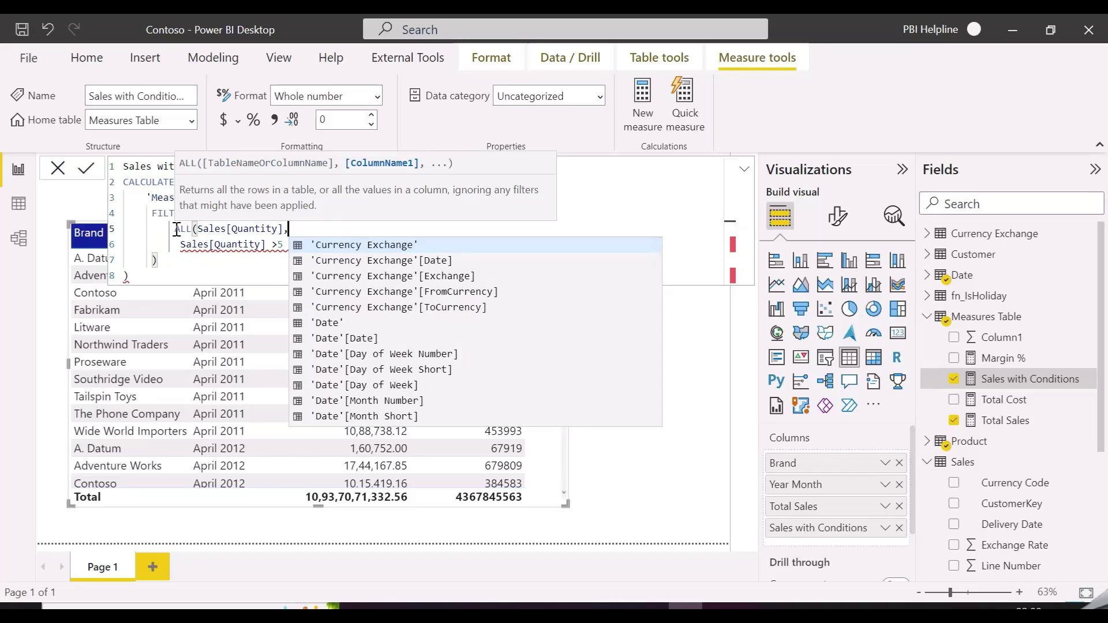
text( unit)
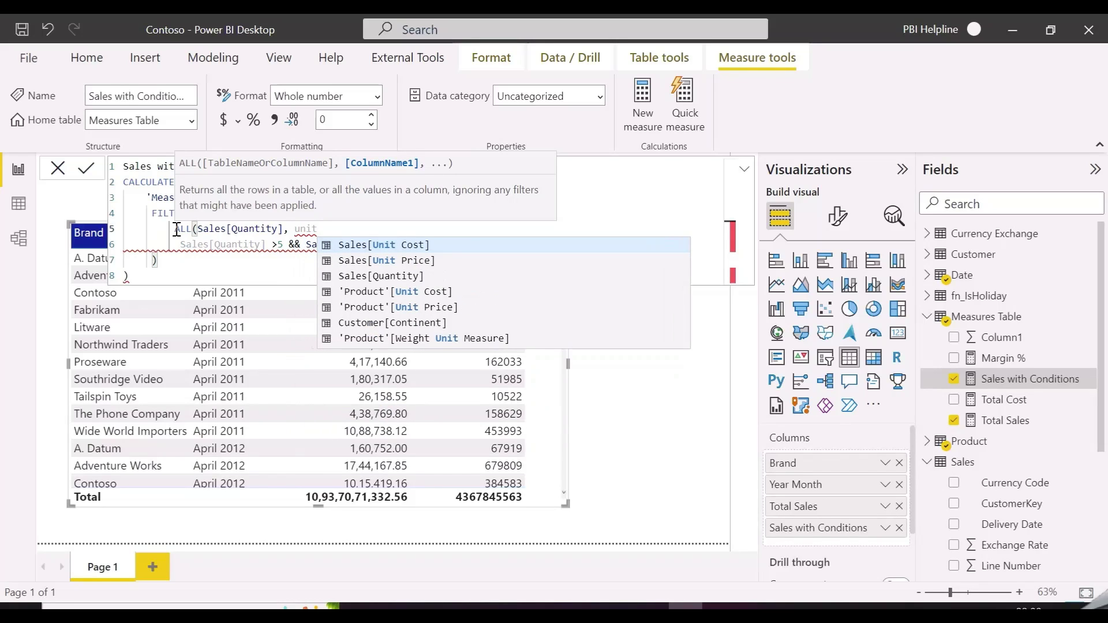
key(Down)
key(Tab)
text(),)
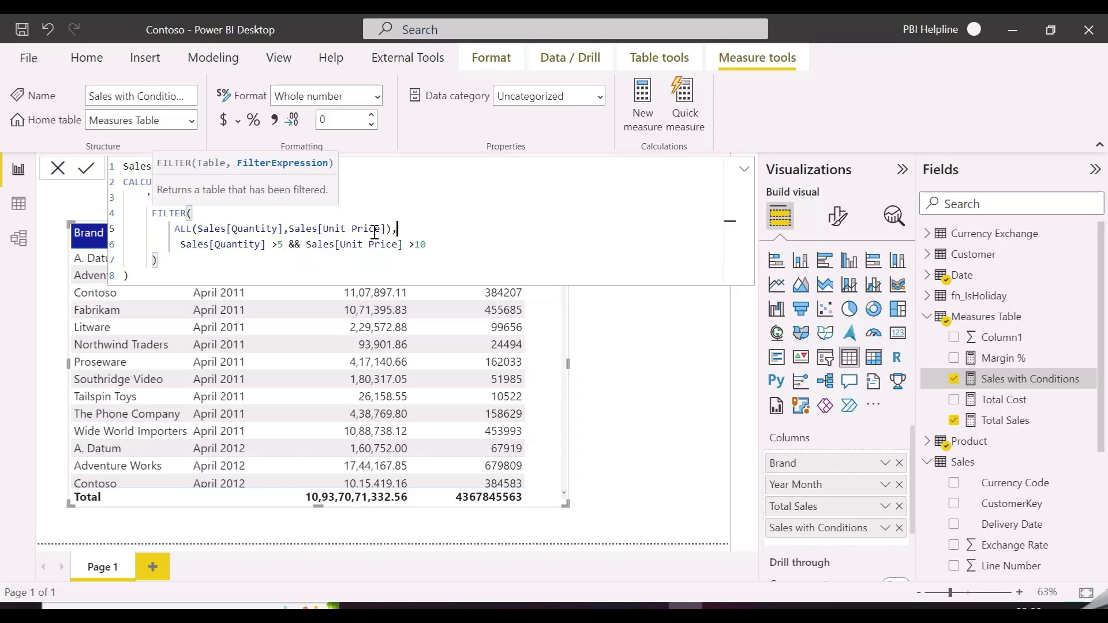
Check the ALL argument, commit the updated Sales with Conditions measure and collapse its formula
drag(408, 229, 177, 234)
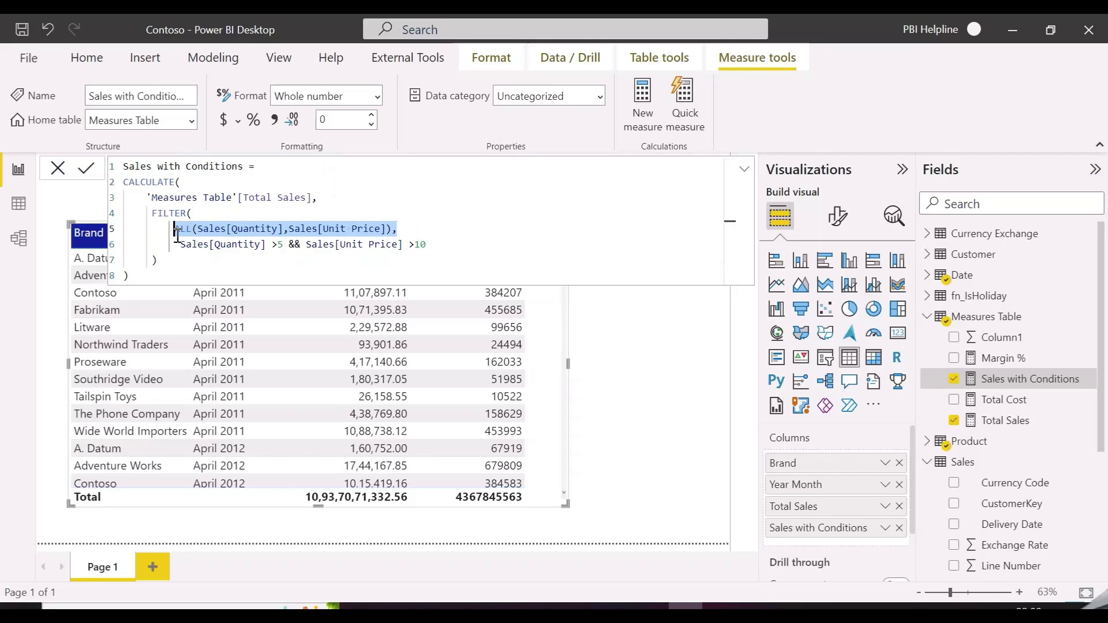
click(244, 262)
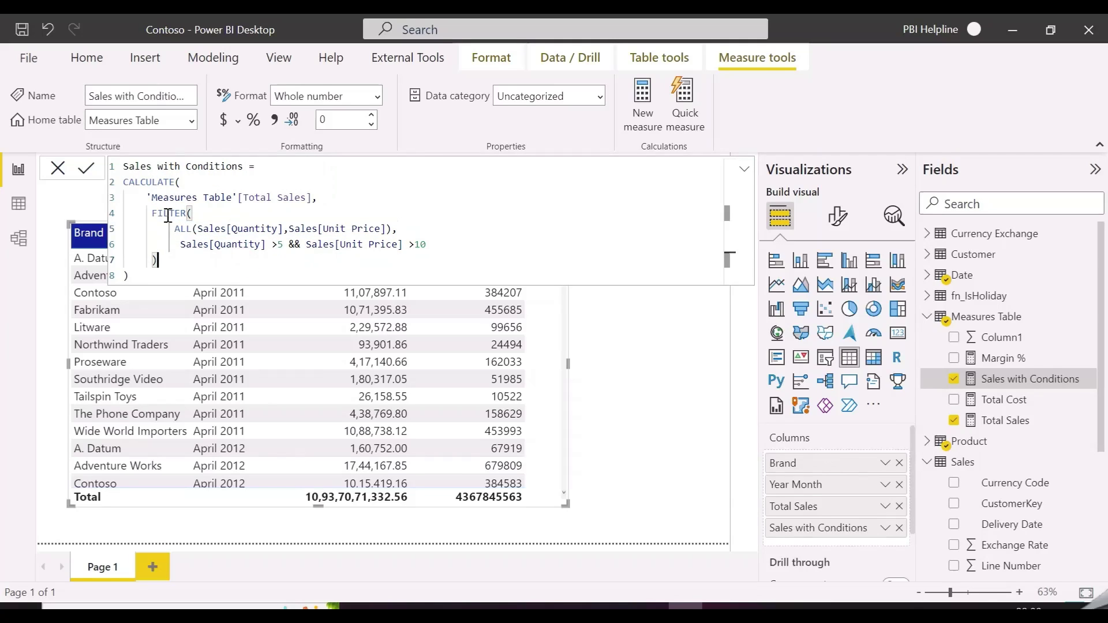
click(86, 169)
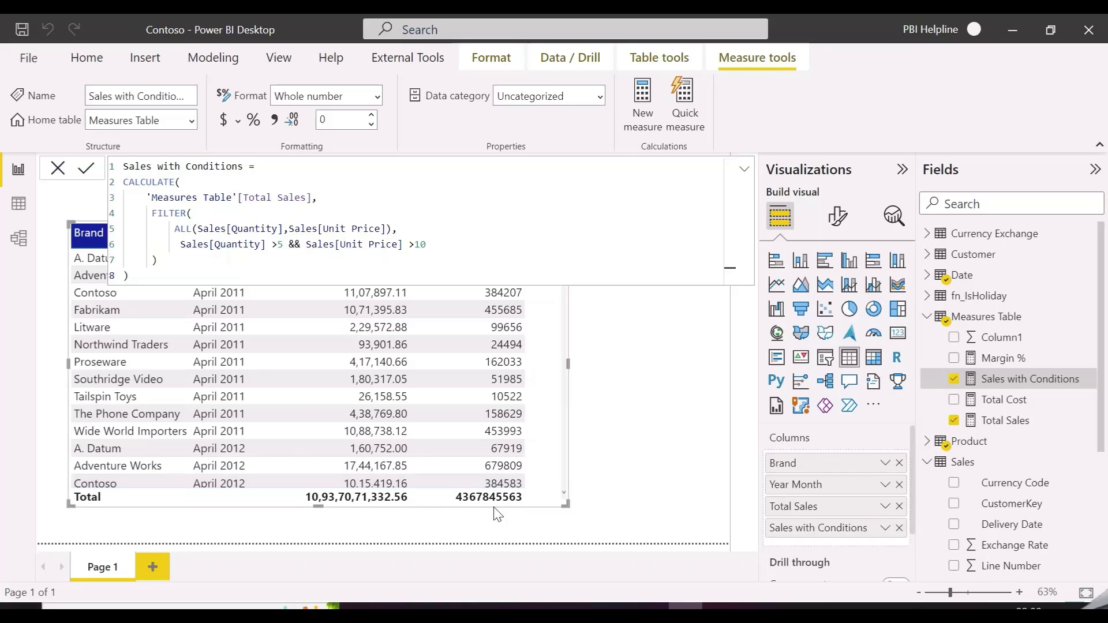
click(743, 173)
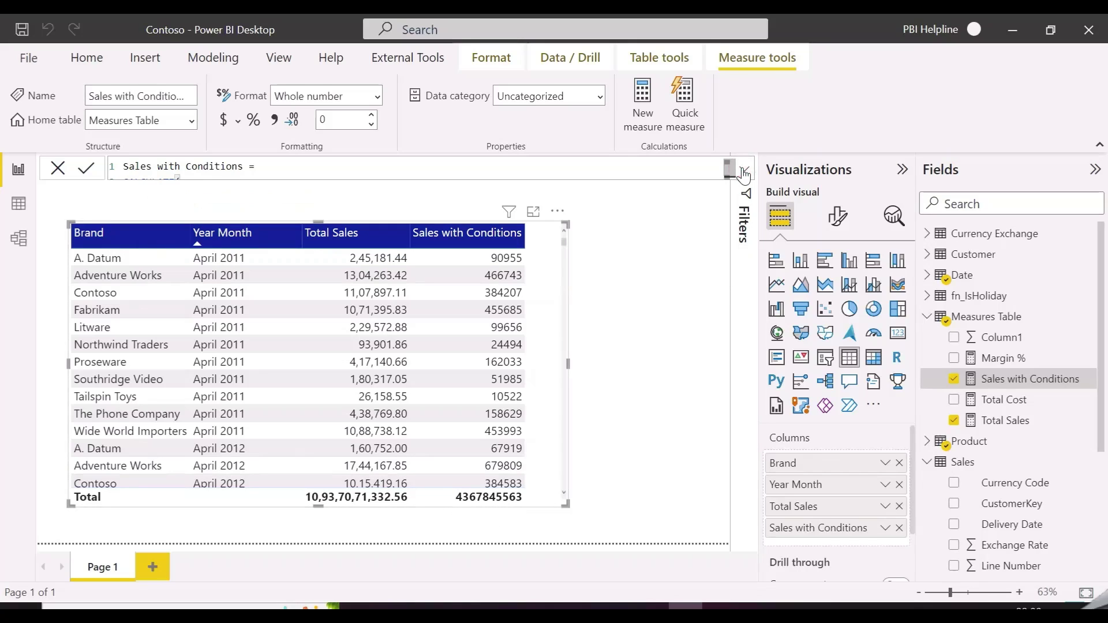
Open the Performance analyzer, leave the measure's formula by selecting the Currency Exchange table, and start a new recording
click(288, 62)
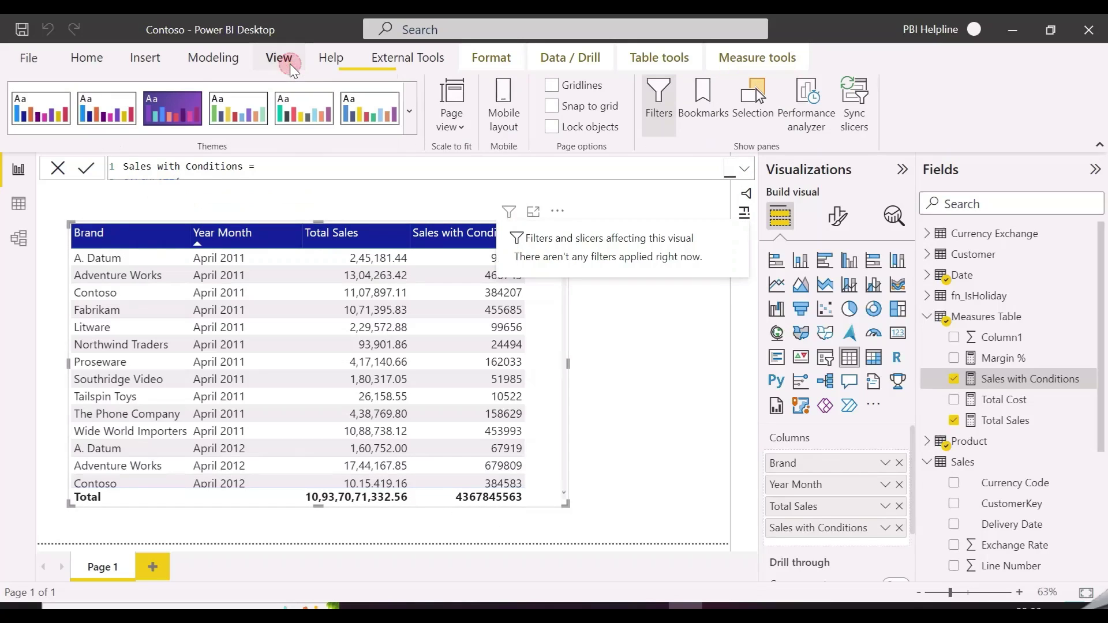
click(808, 104)
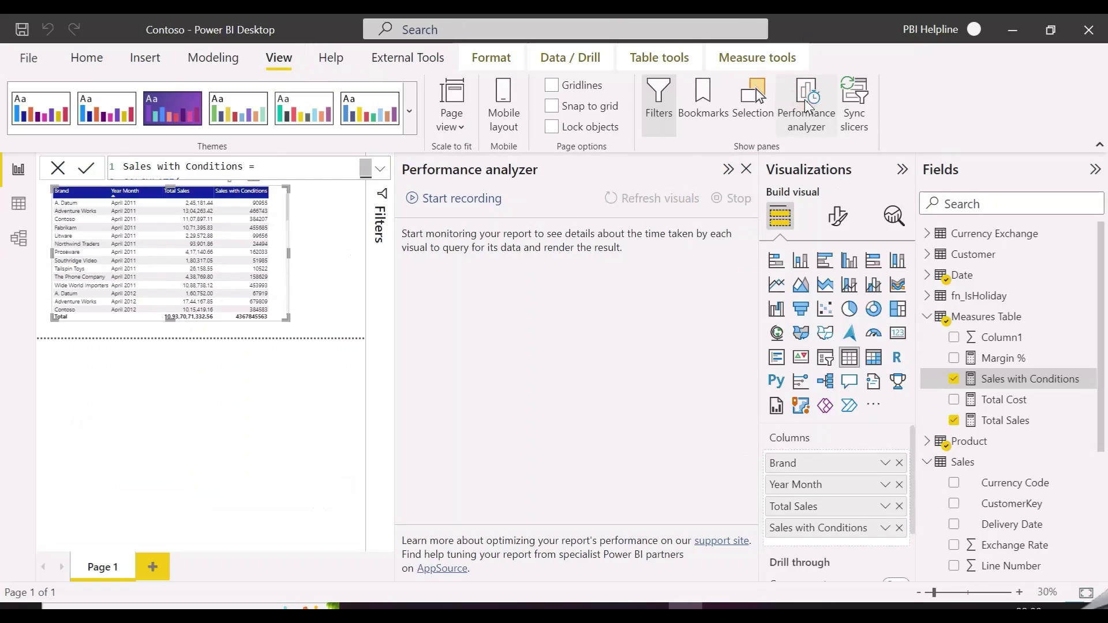
click(976, 233)
click(439, 198)
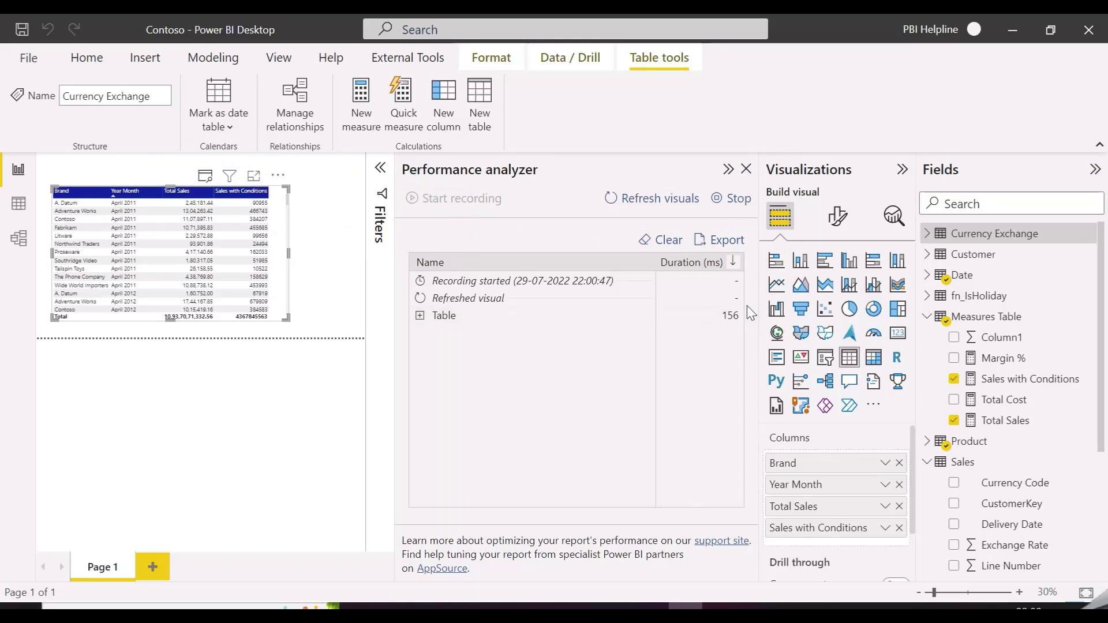
Analyze the table visual repeatedly, expand the first Table result to examine its DAX query duration, and stop and close the Performance analyzer
click(206, 177)
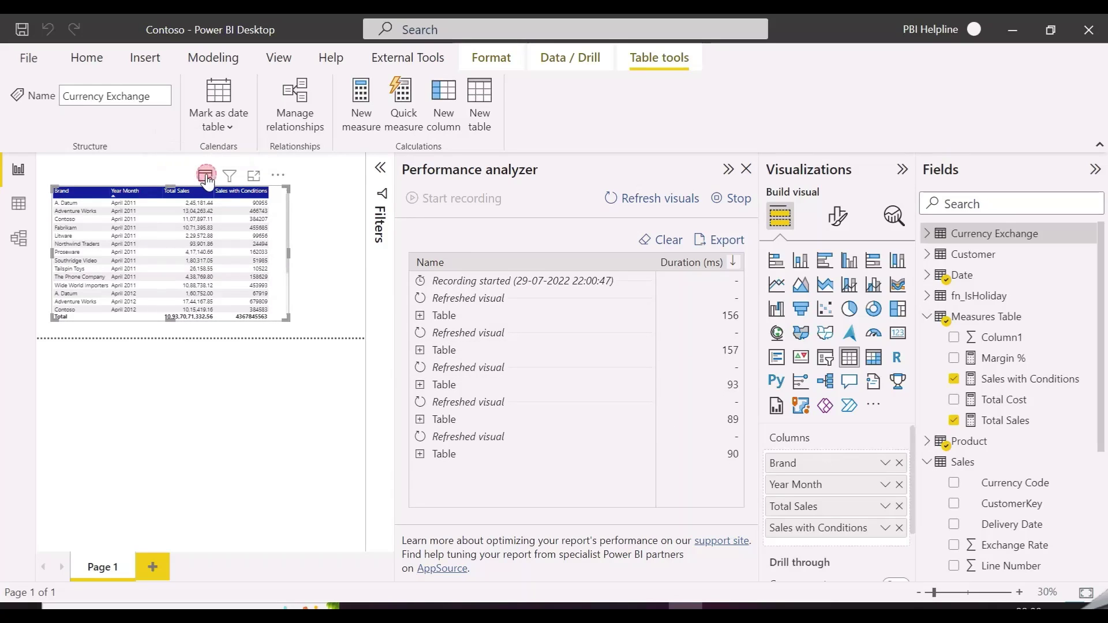
click(421, 317)
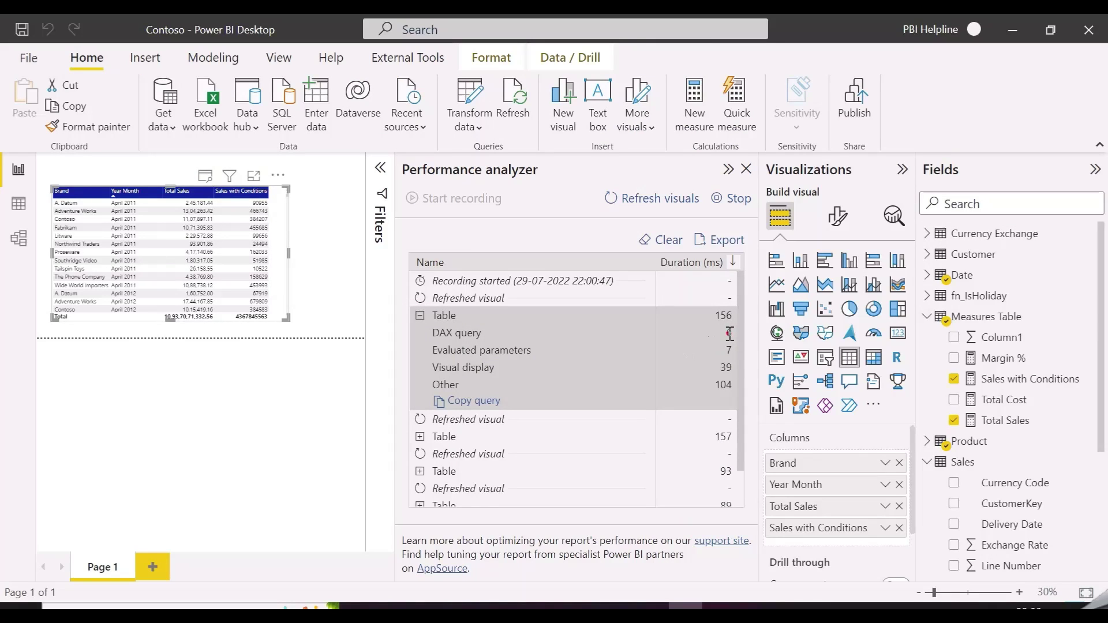
click(734, 198)
click(746, 169)
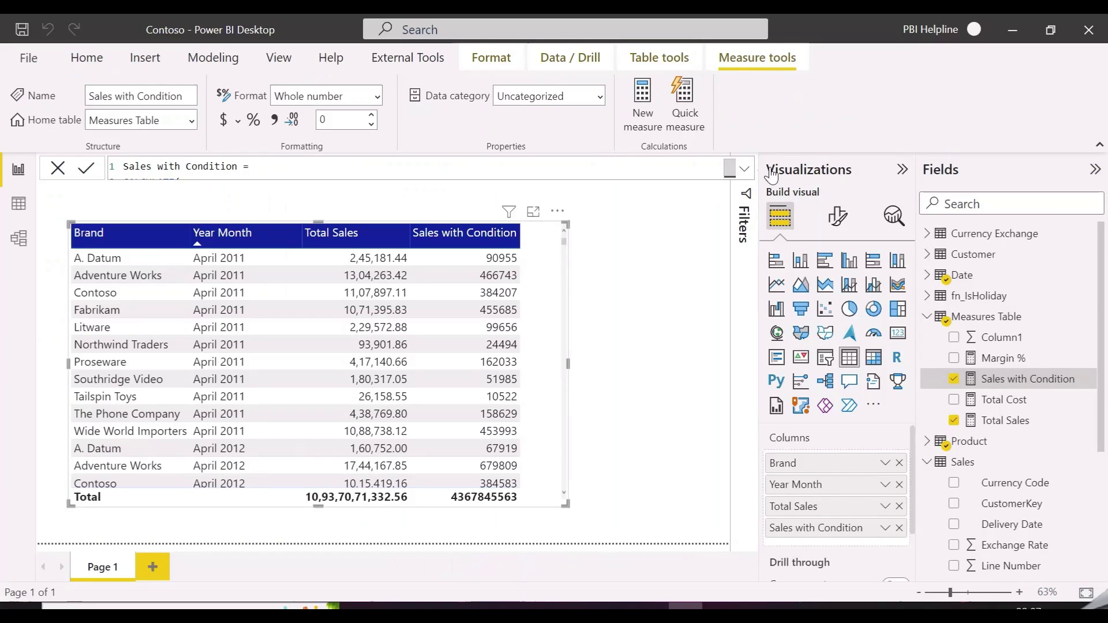
Expand the Sales with Condition measure's formula and delete the whole expression below its name line
click(748, 171)
drag(159, 276, 115, 186)
key(BackSpace)
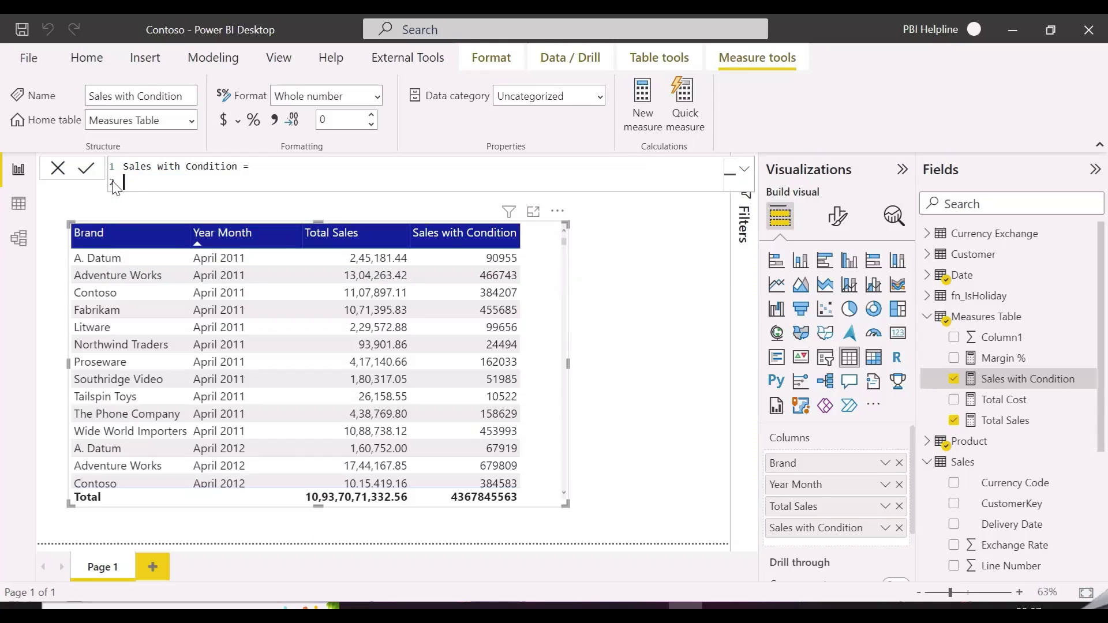
Rename the measure Discounted sales and begin its expression as a SUMX over the Sales table
triple_click(269, 167)
text(Discounted sales =)
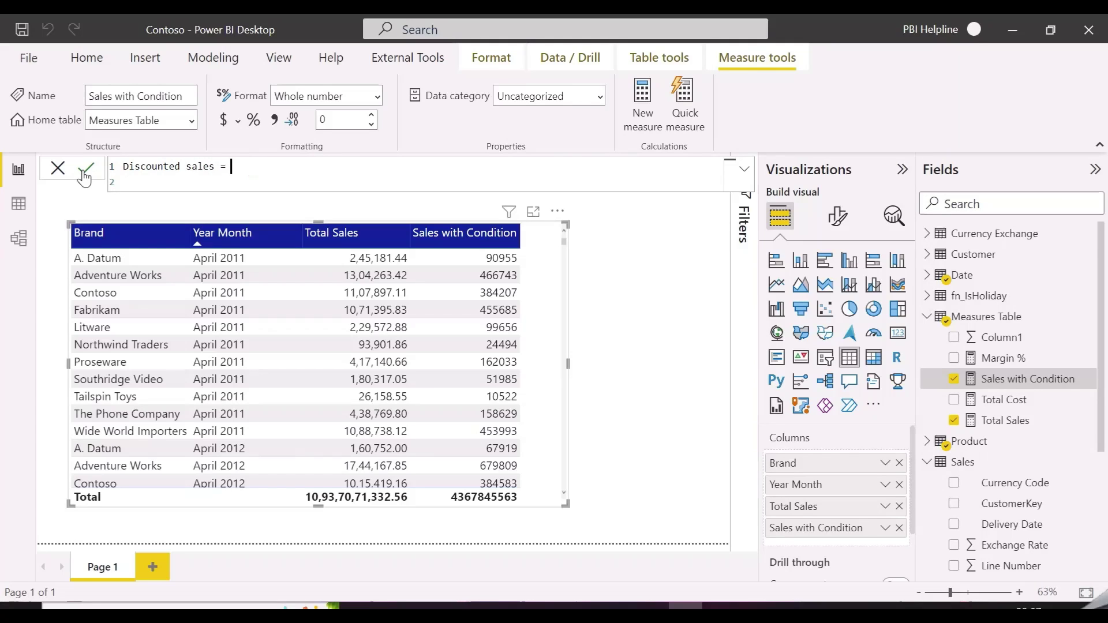
key(shift+Return)
text(sumx)
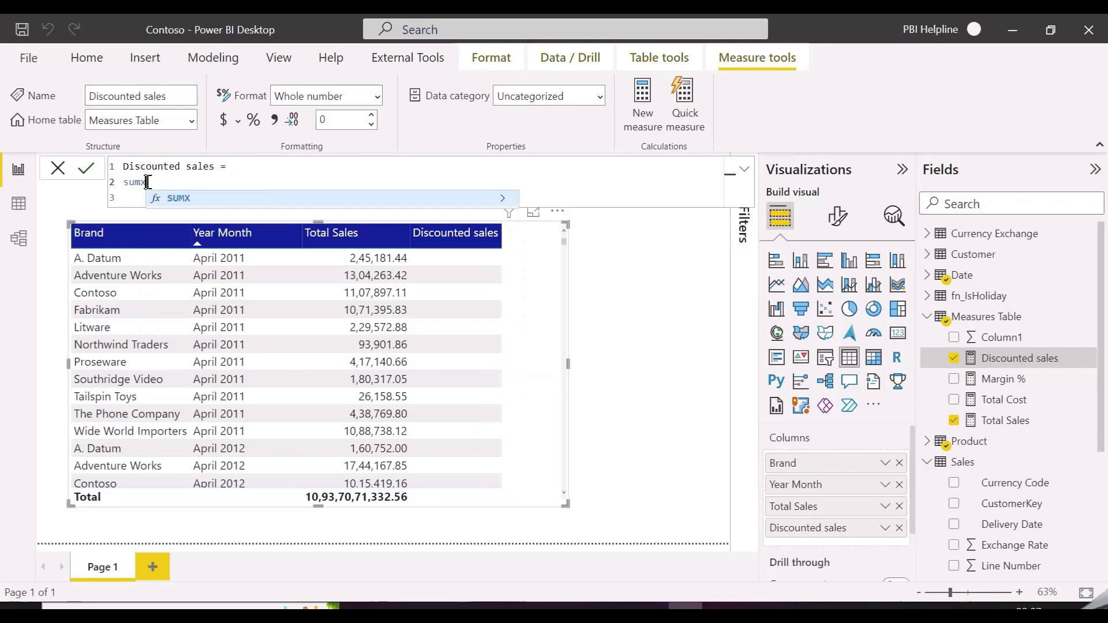
key(Tab)
key(shift+Return)
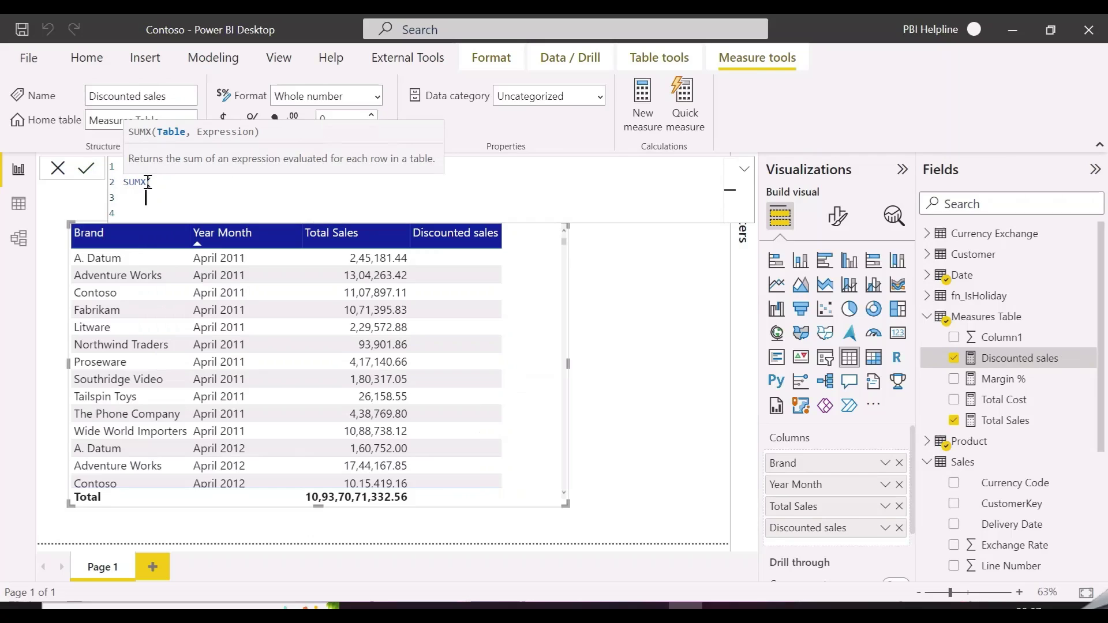
text(Sales)
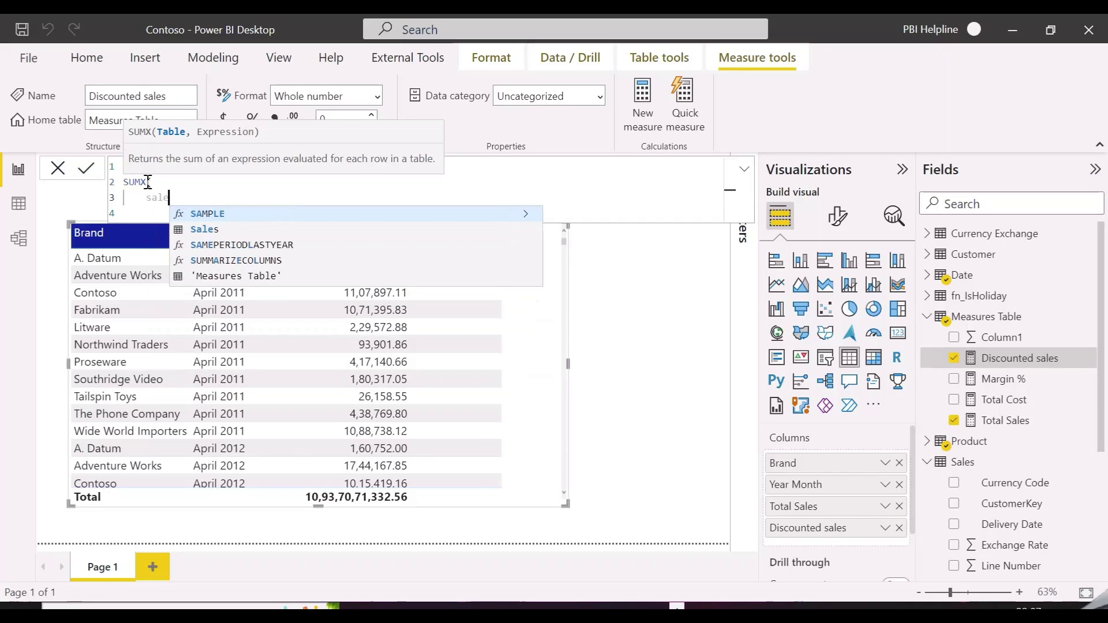
text(,)
key(shift+Return)
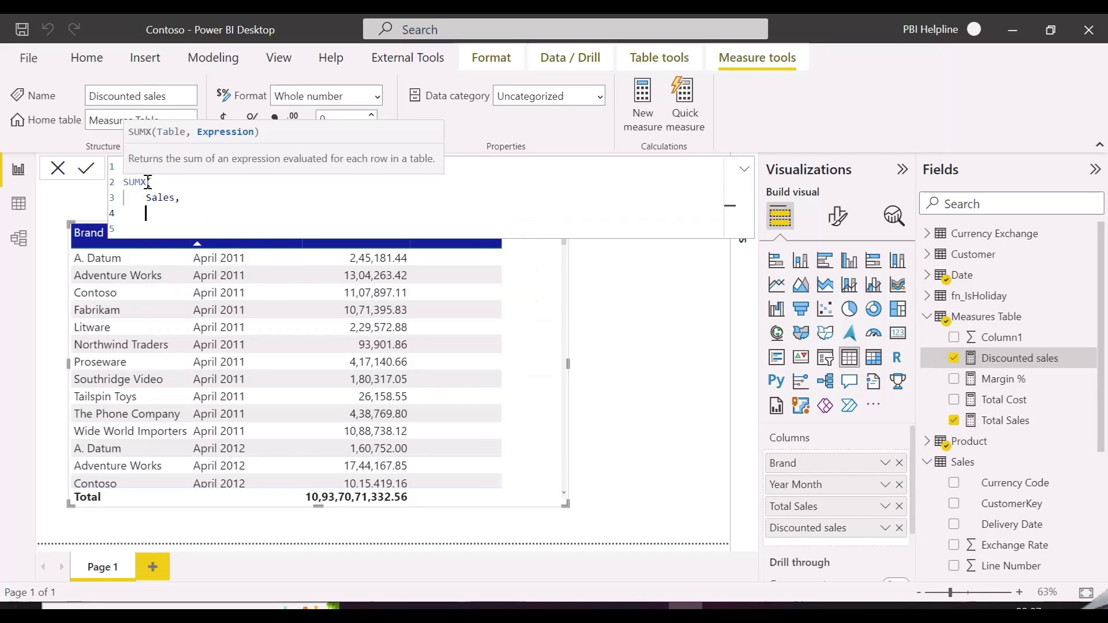
Enter Sales[Quantity] * Sales[Unit Price] as the row expression of the SUMX
text(Sales[Quantity])
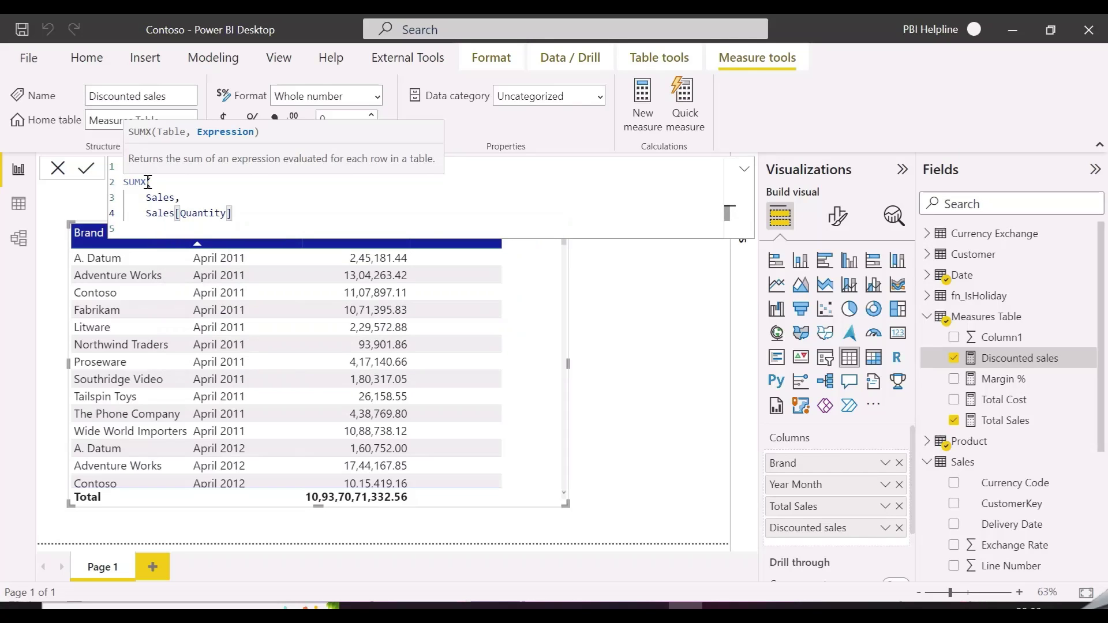
text( * unit)
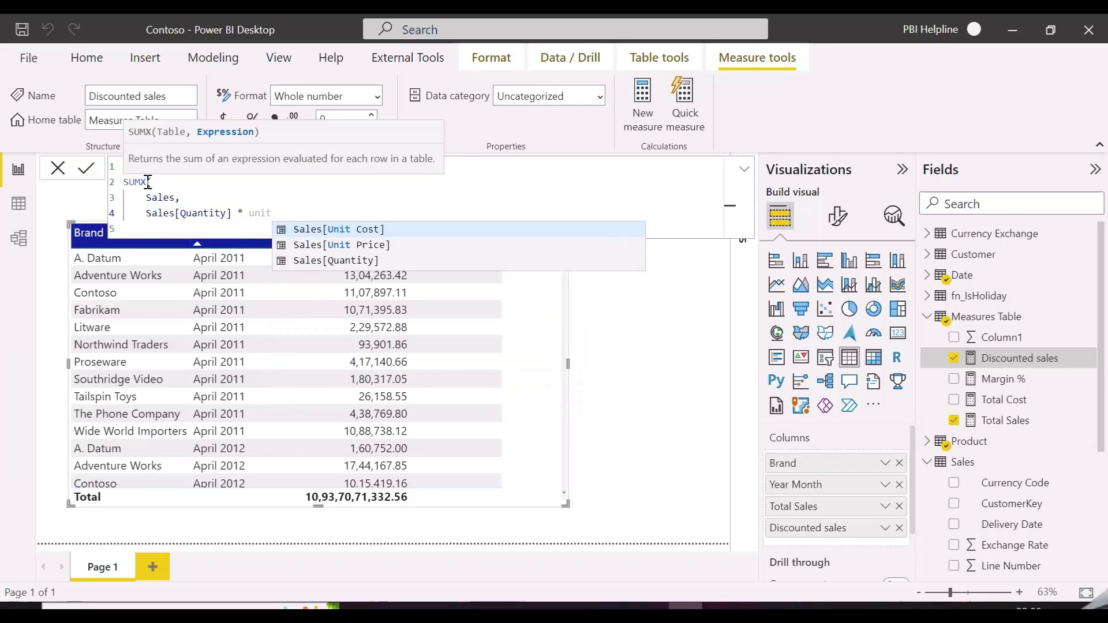
key(Down)
key(Tab)
Multiply the row expression by IF(Sales[Unit Price] >10, 0.7, 0.9) and commit the Discounted sales measure
text(* if)
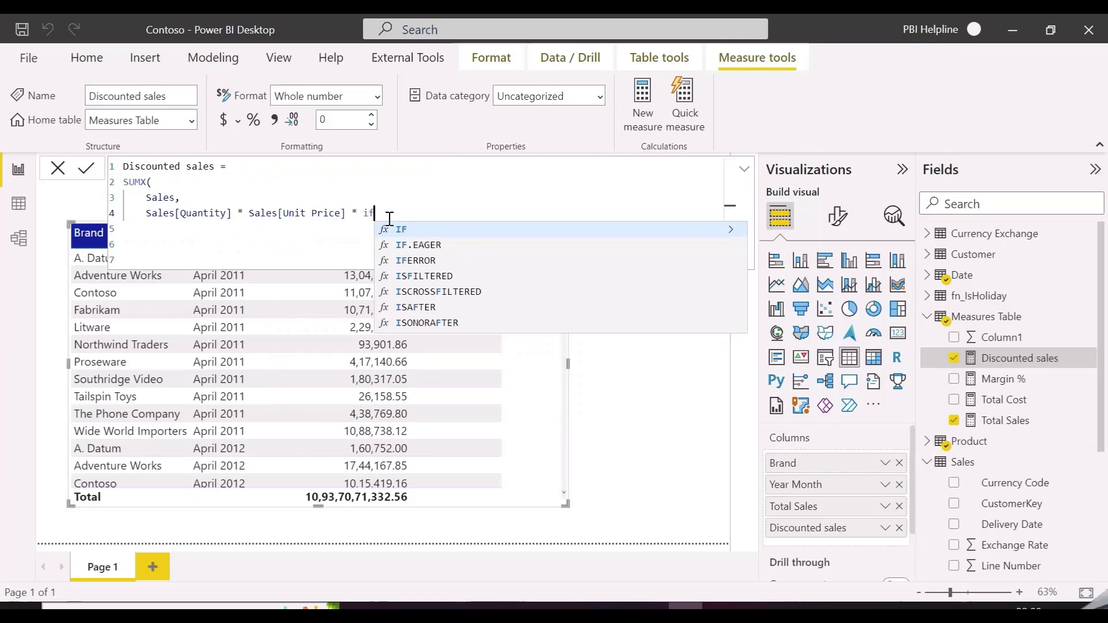
key(Tab)
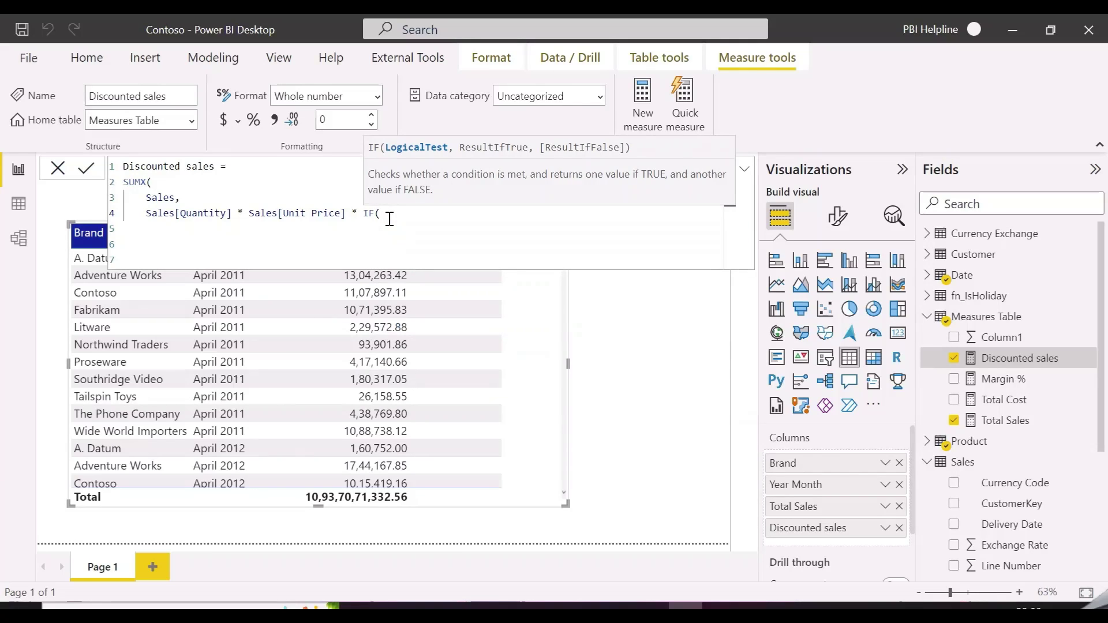
text(unit)
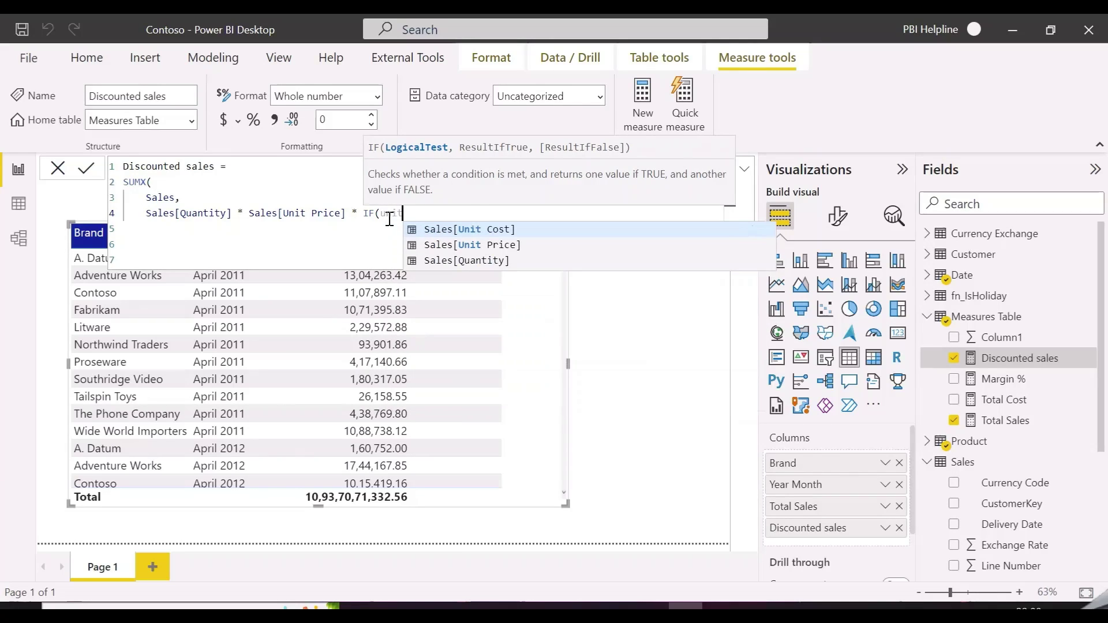
key(Down)
key(Tab)
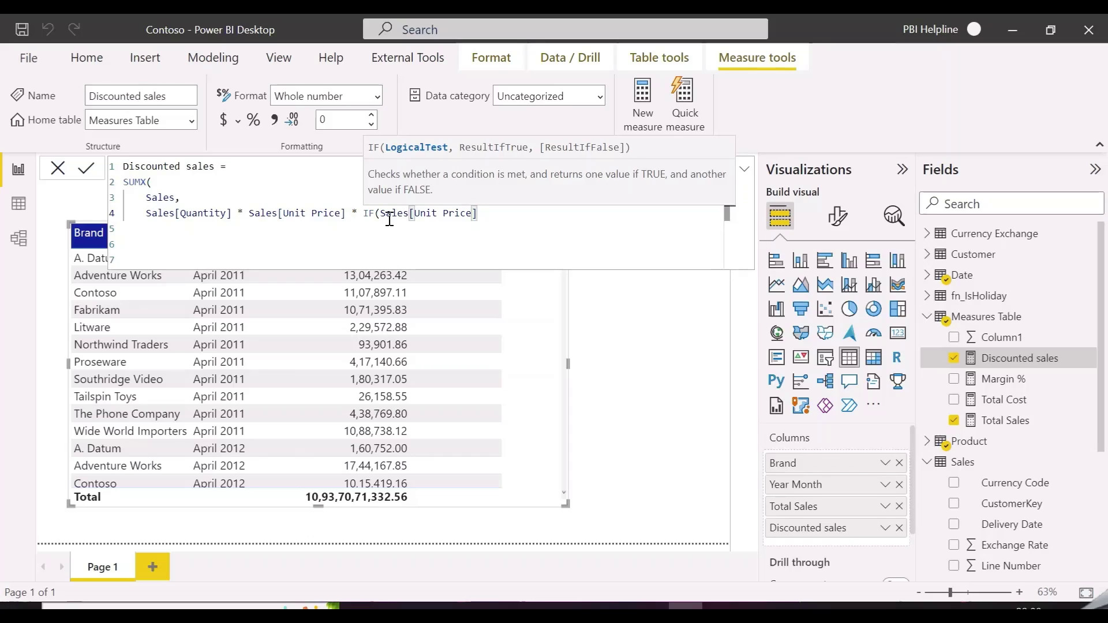
text(>10, )
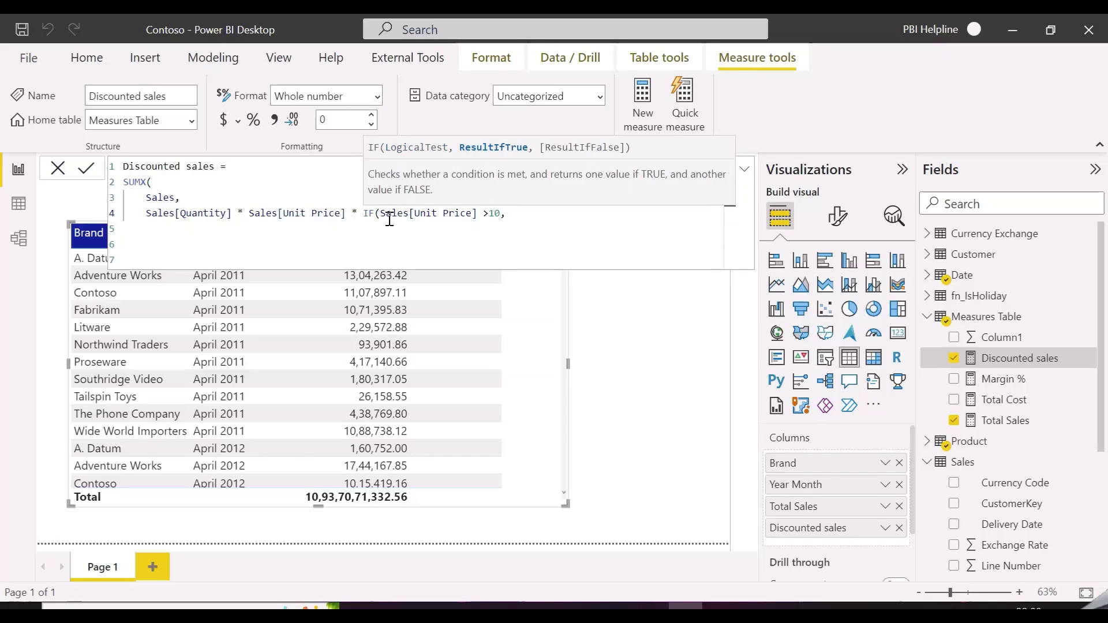
text(0.7, )
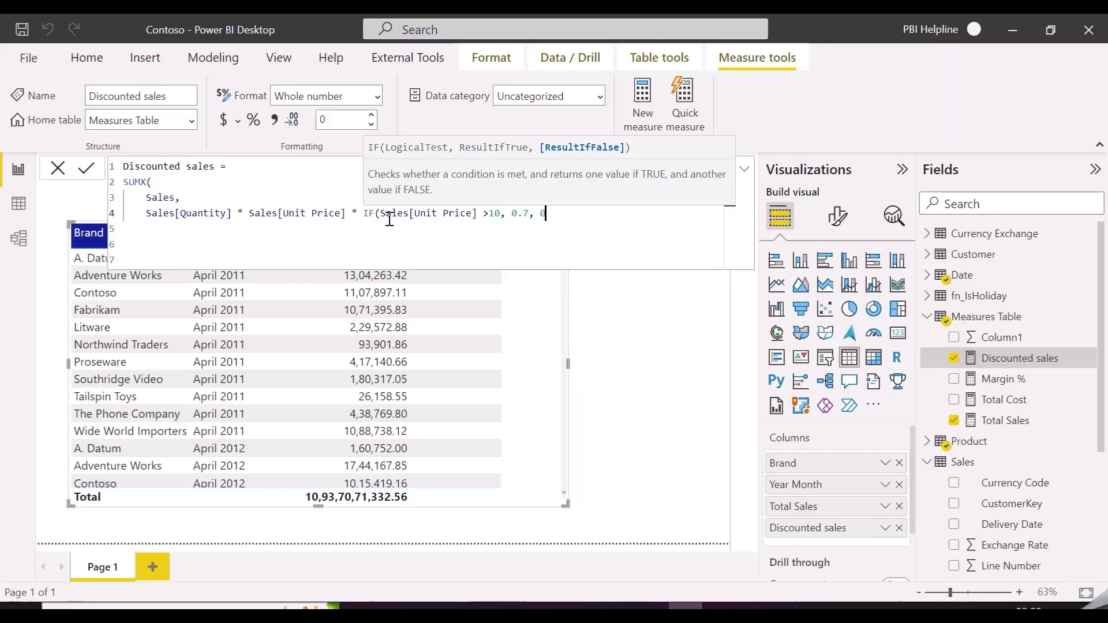
text(0.9))
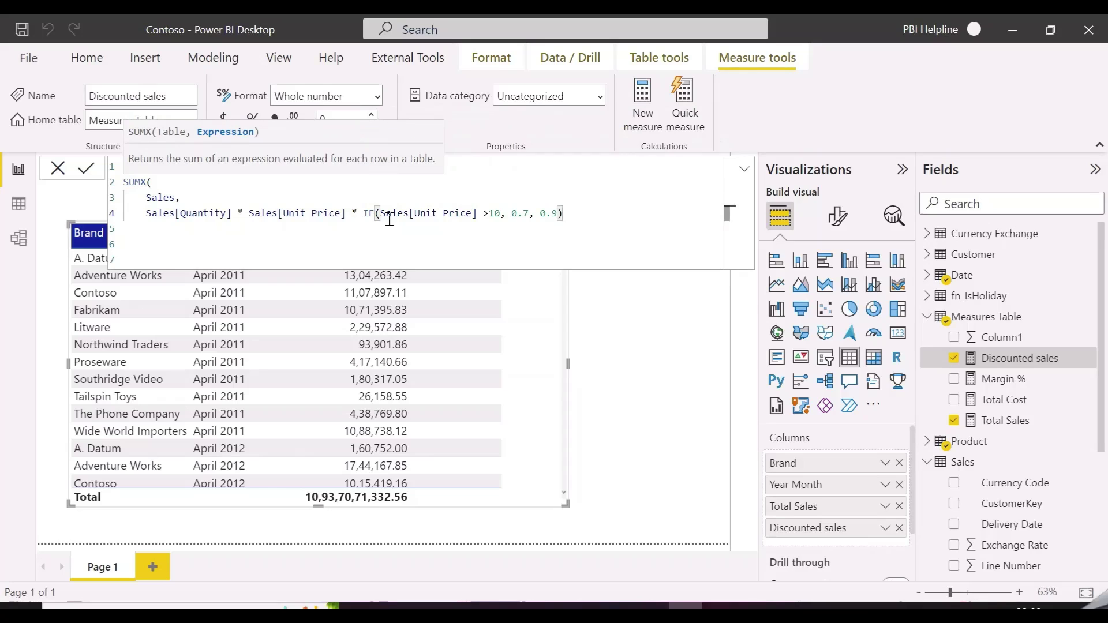
key(Return)
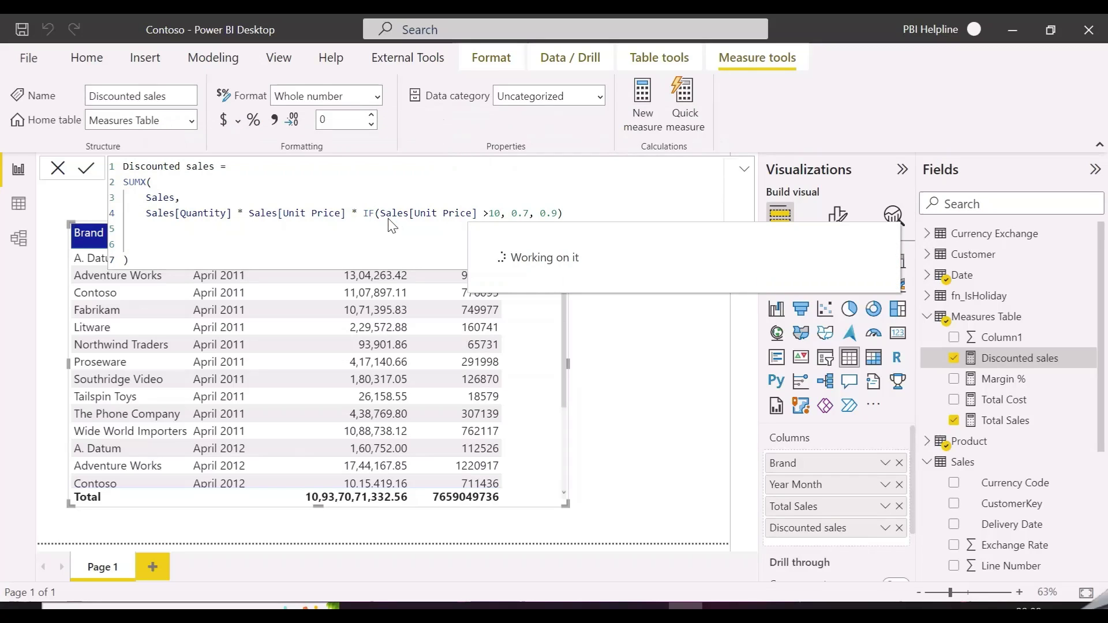
Open the Performance analyzer, leave the Discounted sales formula by selecting the Currency Exchange table, and start recording
click(279, 57)
click(799, 118)
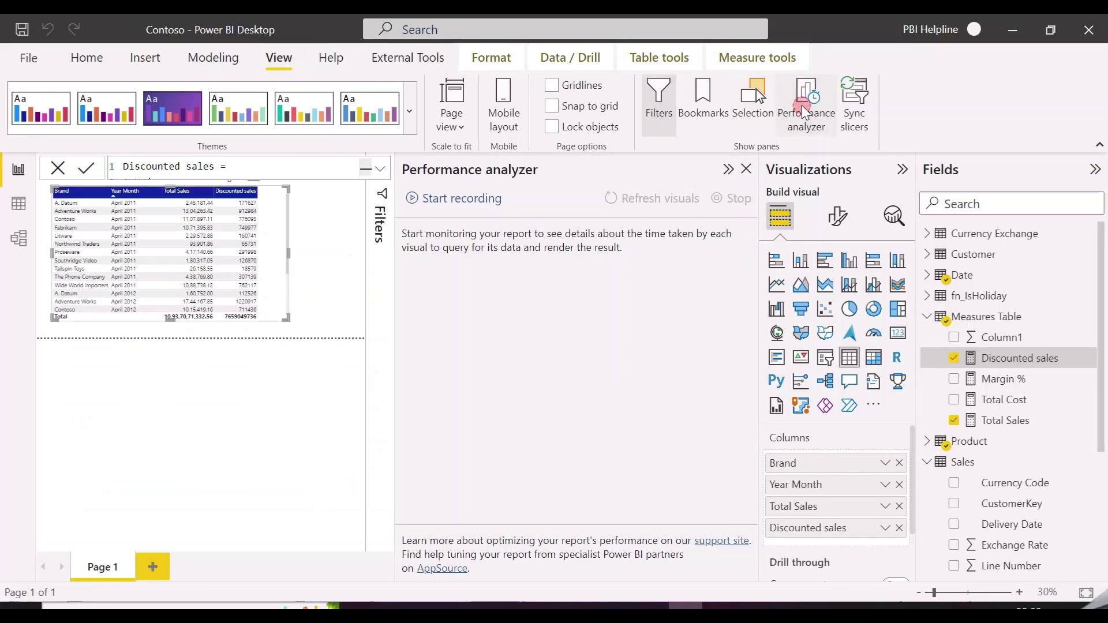
click(978, 237)
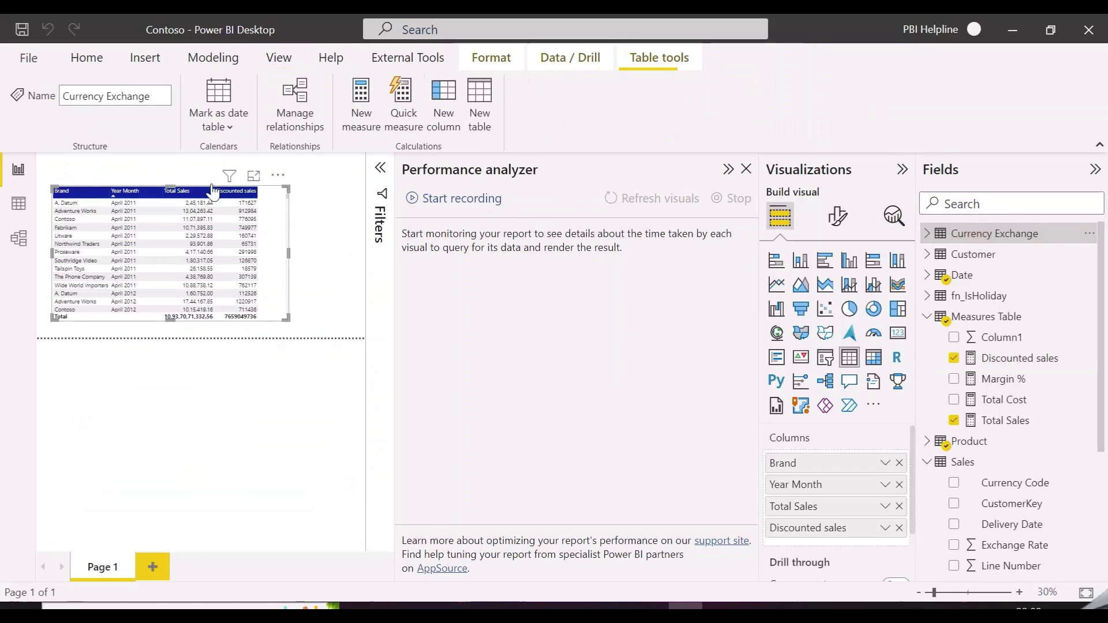
click(479, 198)
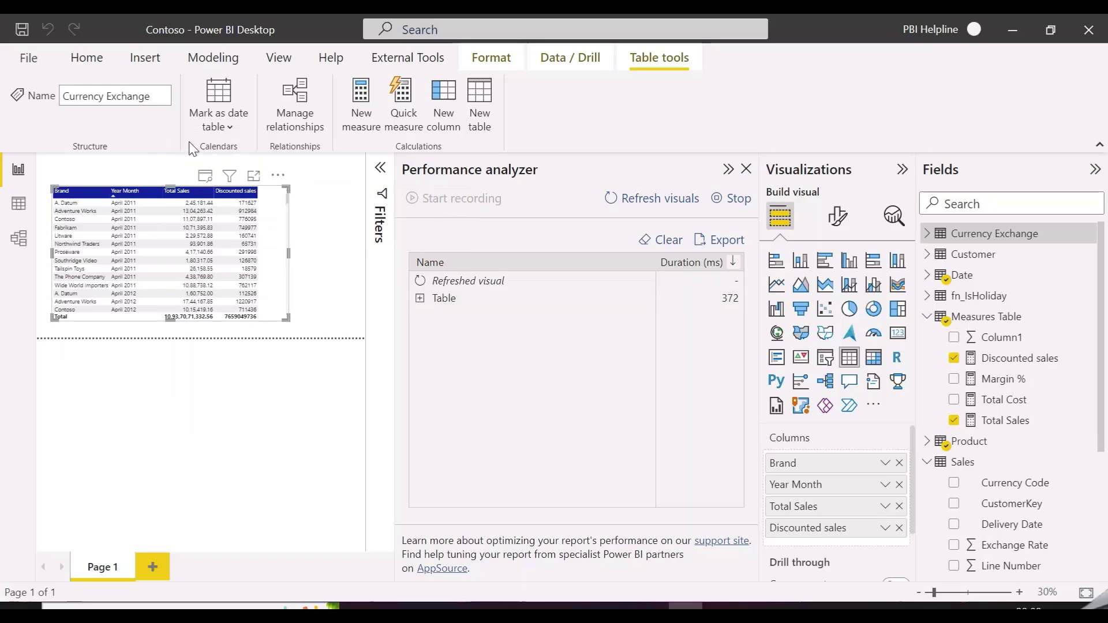
Analyze the table visual again, expand both Table results to examine their DAX query durations, and close the Performance analyzer
click(206, 176)
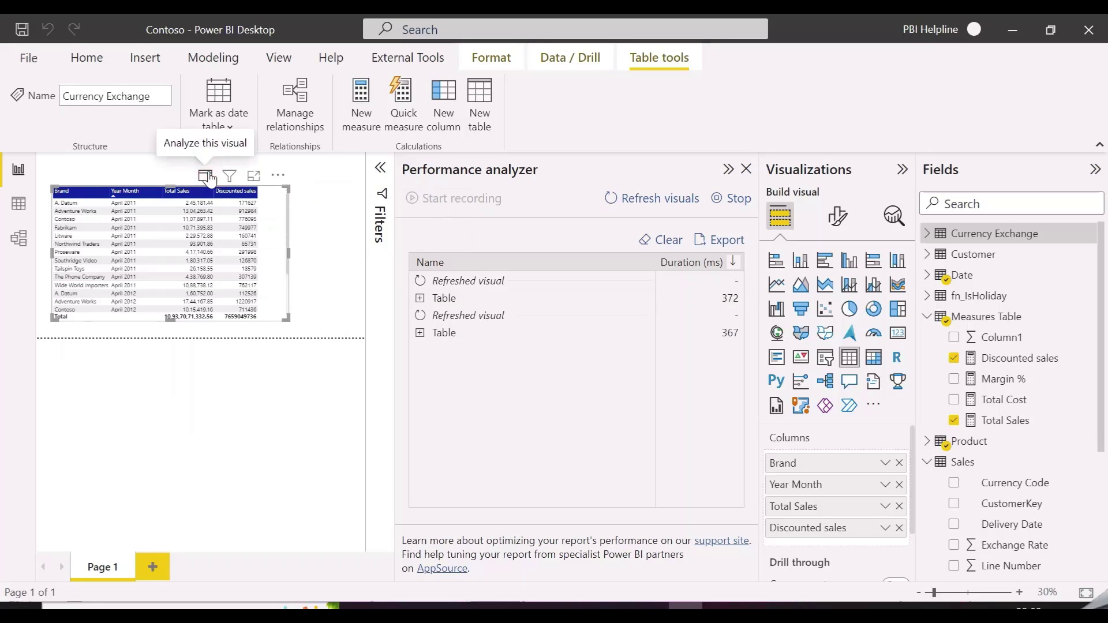
click(419, 298)
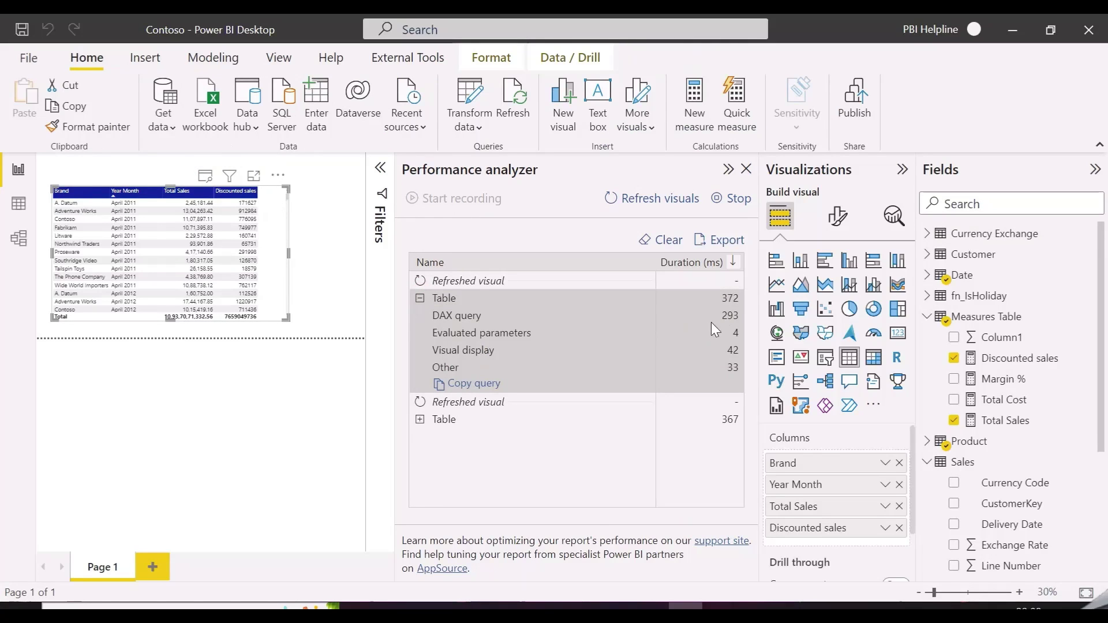
click(420, 420)
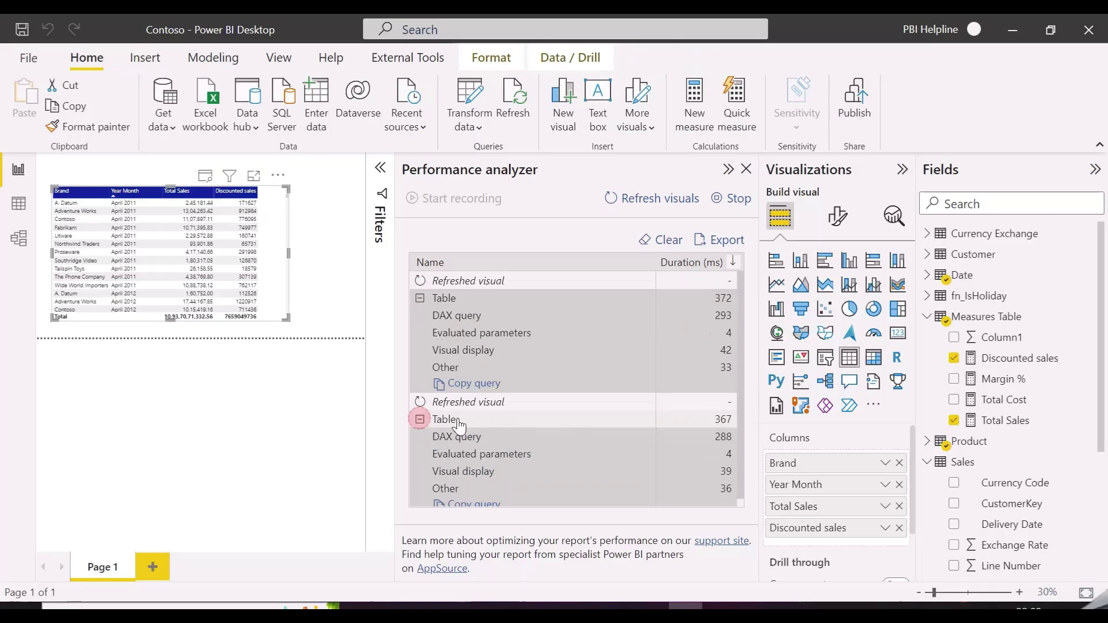
click(746, 168)
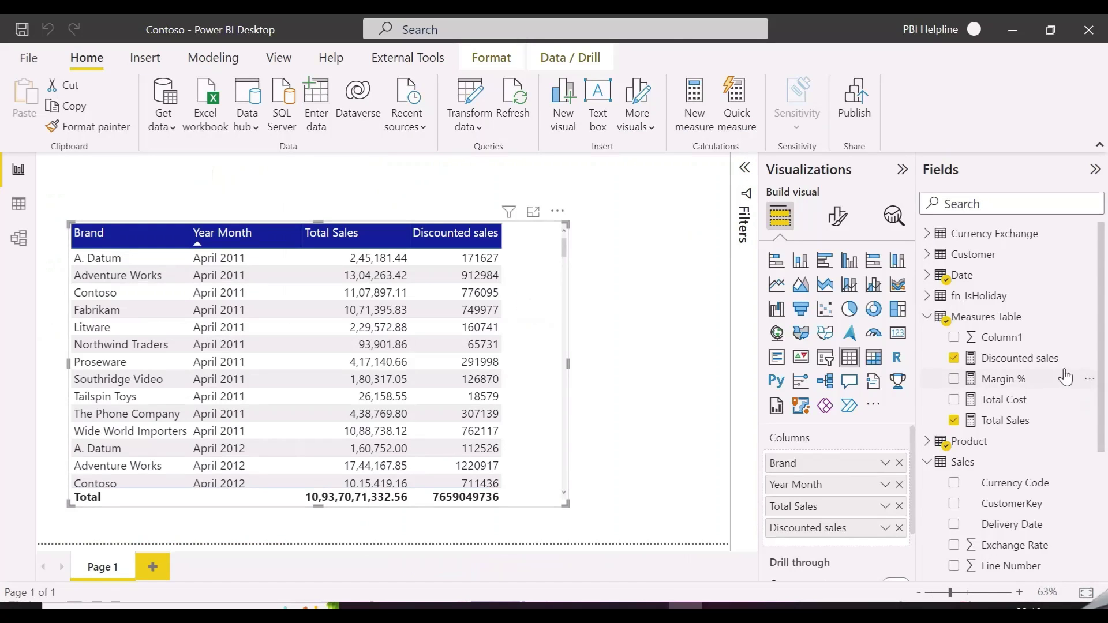
Expand the Discounted sales measure's formula and begin a CALCULATE expression above the existing SUMX
click(1020, 360)
click(744, 170)
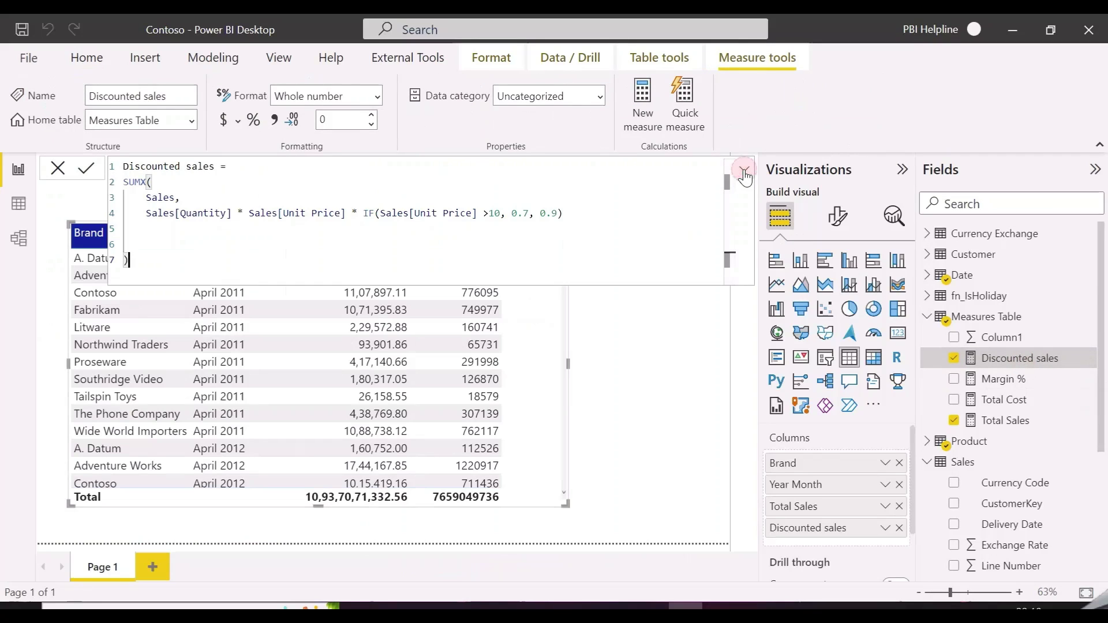
key(Return)
key(Return)
key(Return)
text(calcul)
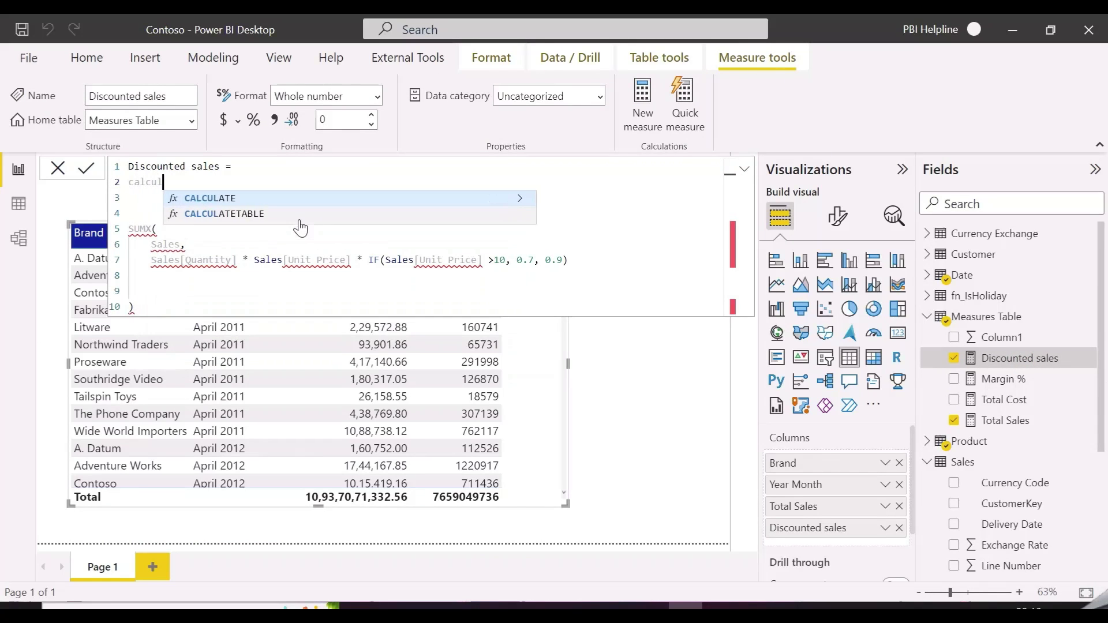
key(Tab)
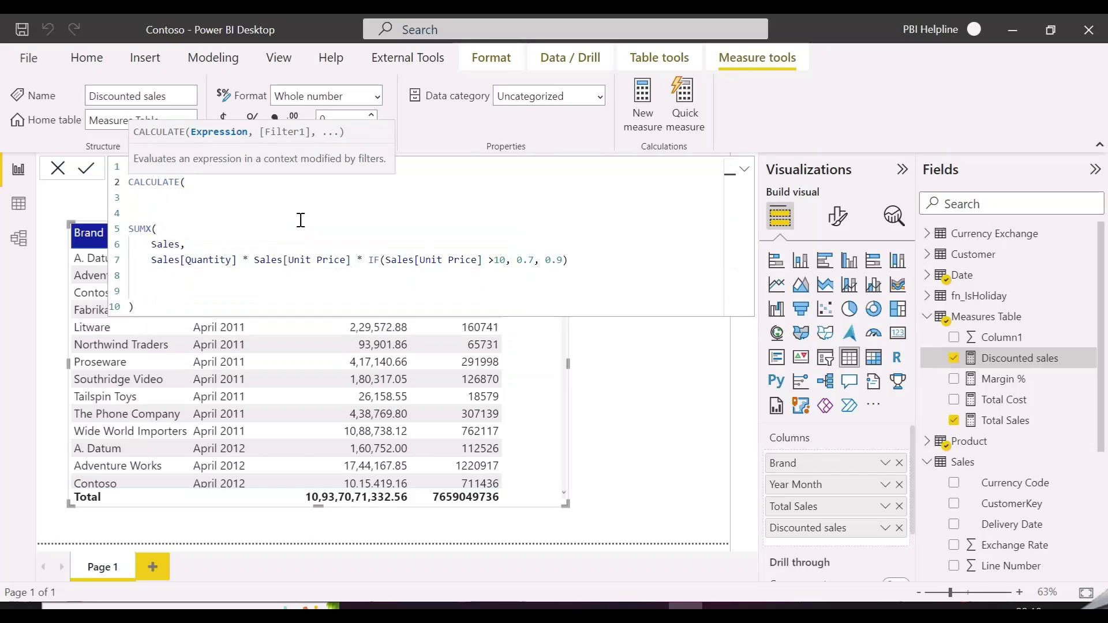
key(Return)
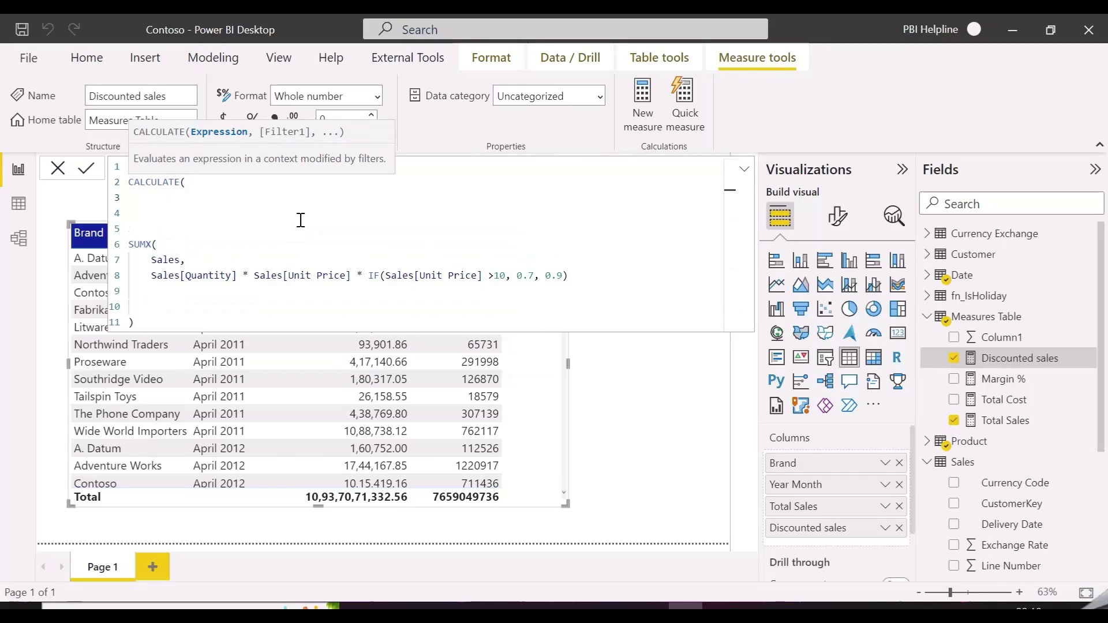
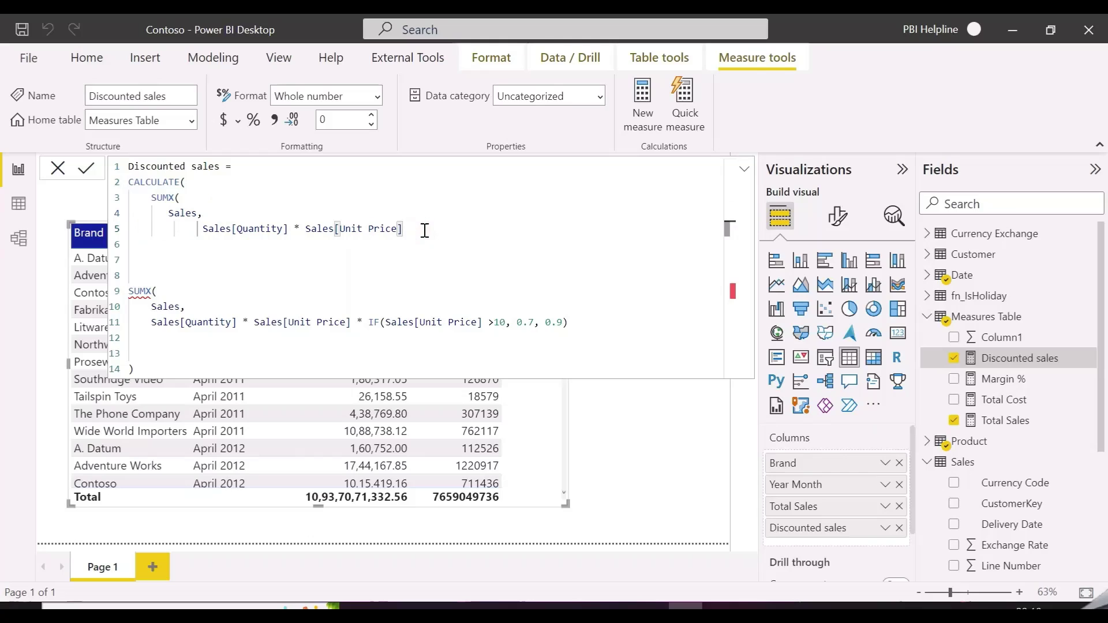
Complete the CALCULATE with a SUMX over Sales of Sales[Quantity] * Sales[Unit Price] *.7, filtered to Sales[Unit Price] >10
text(*.7)
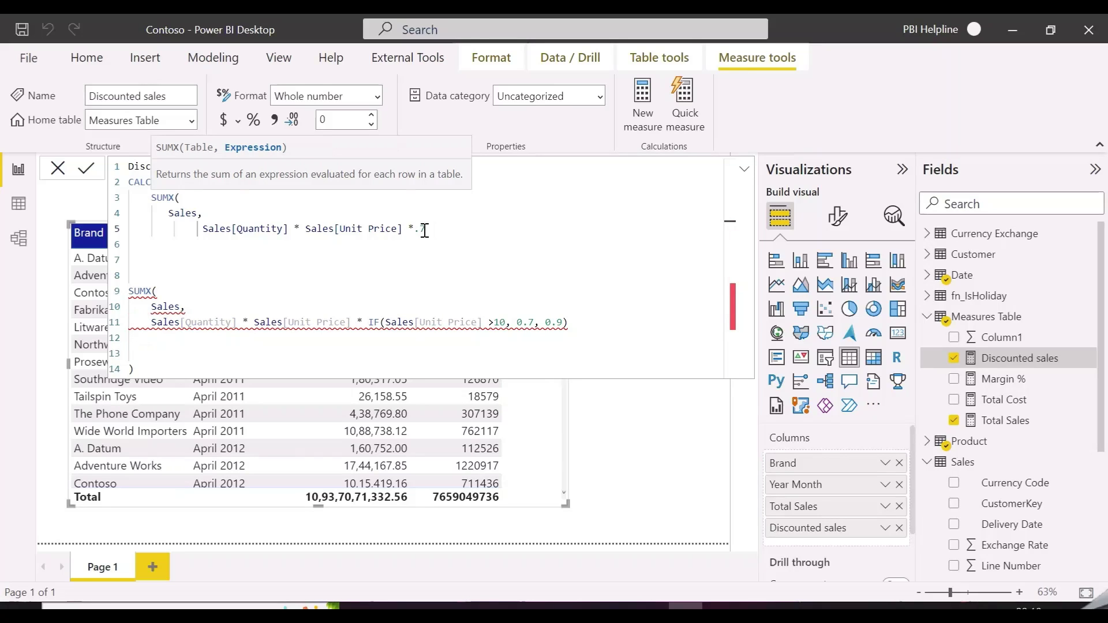
text( ), )
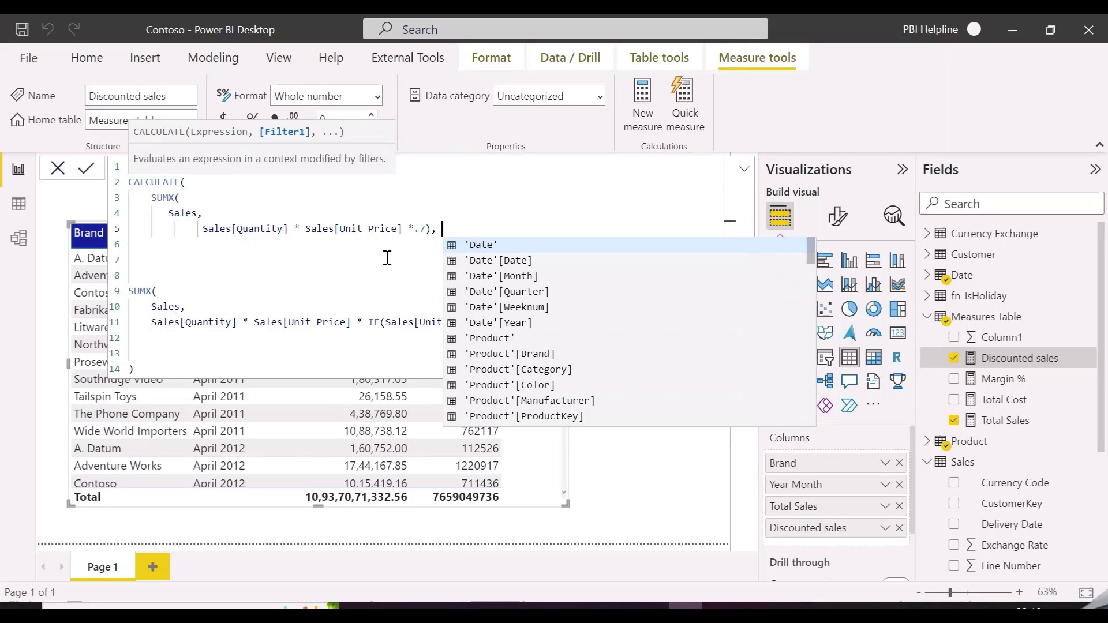
text(unit)
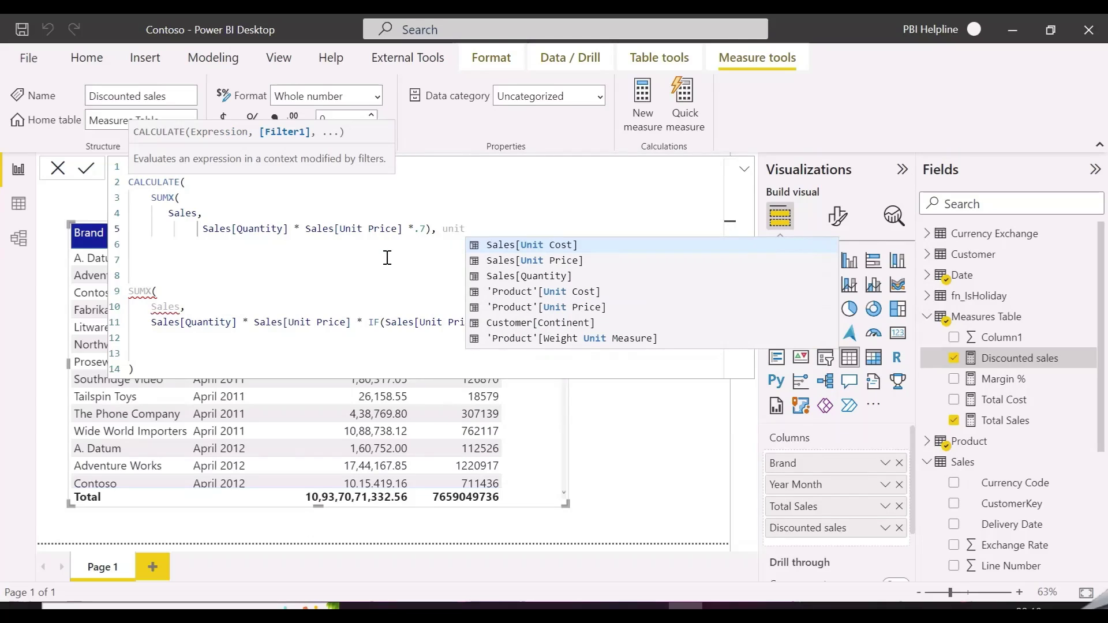
key(Down)
key(Tab)
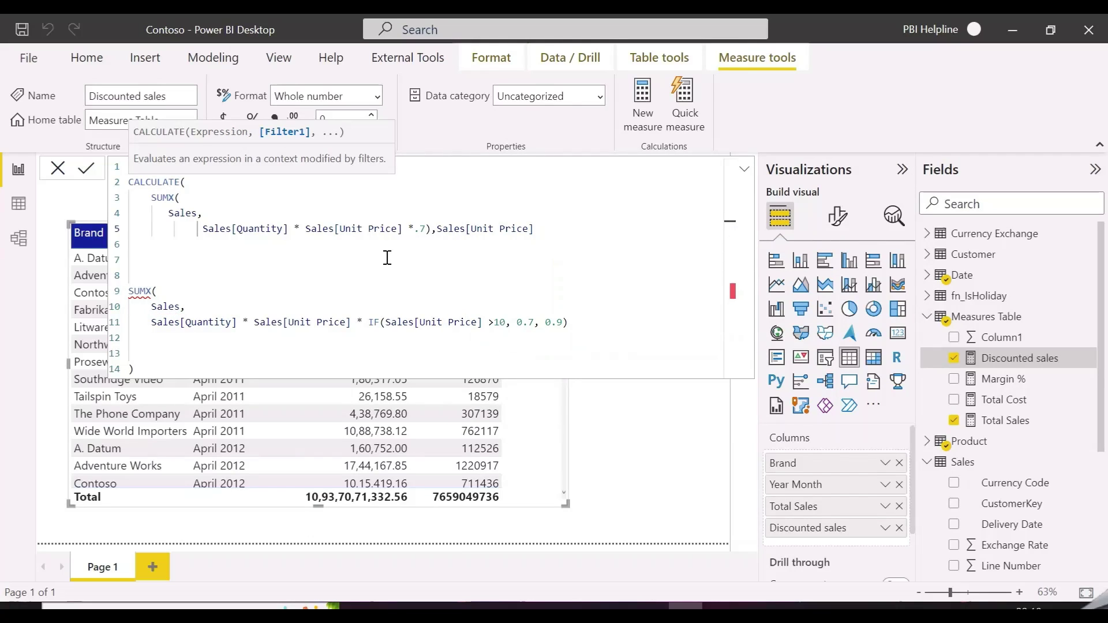
text(>10)
key(Return)
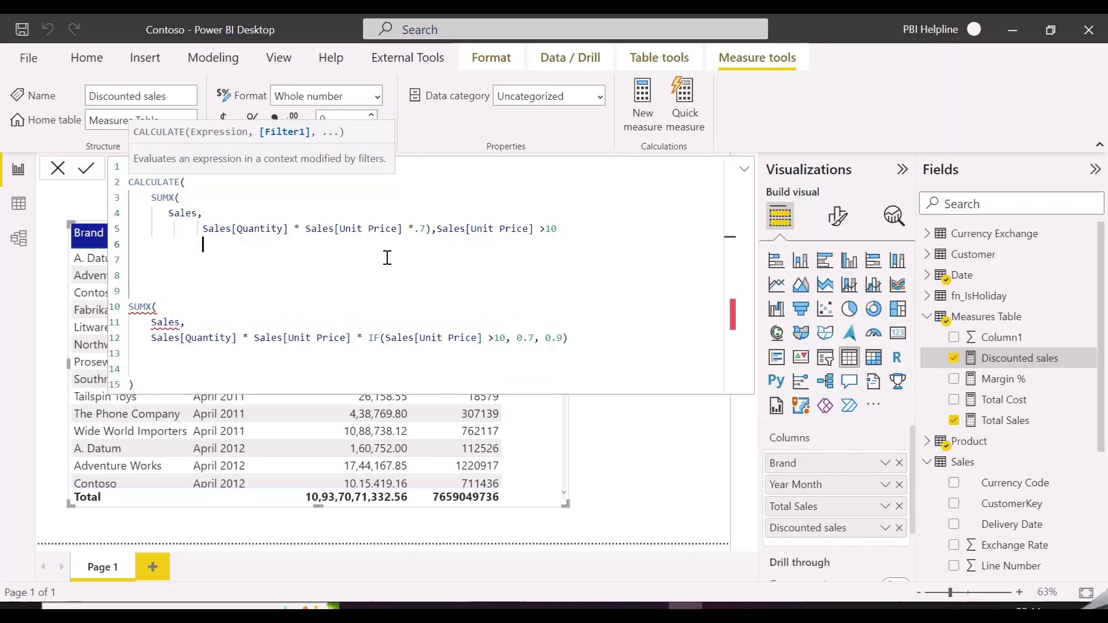
text())
Duplicate the CALCULATE expression below the original in the Discounted sales formula, joining the two with a plus sign
drag(146, 247, 130, 196)
key(ctrl+c)
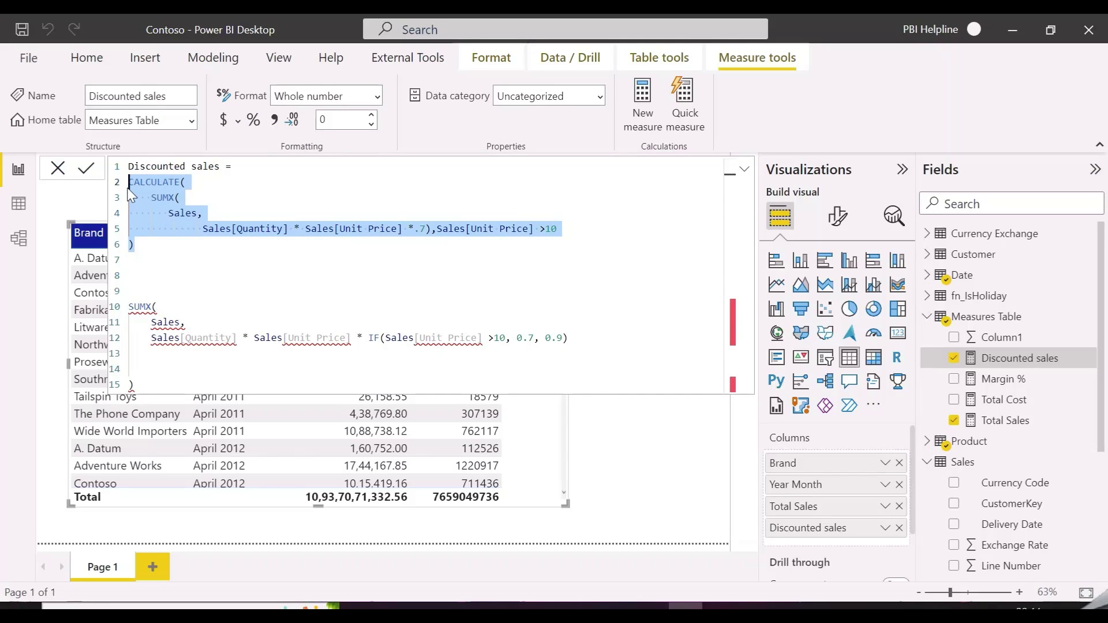
click(160, 247)
key(Return)
text(+)
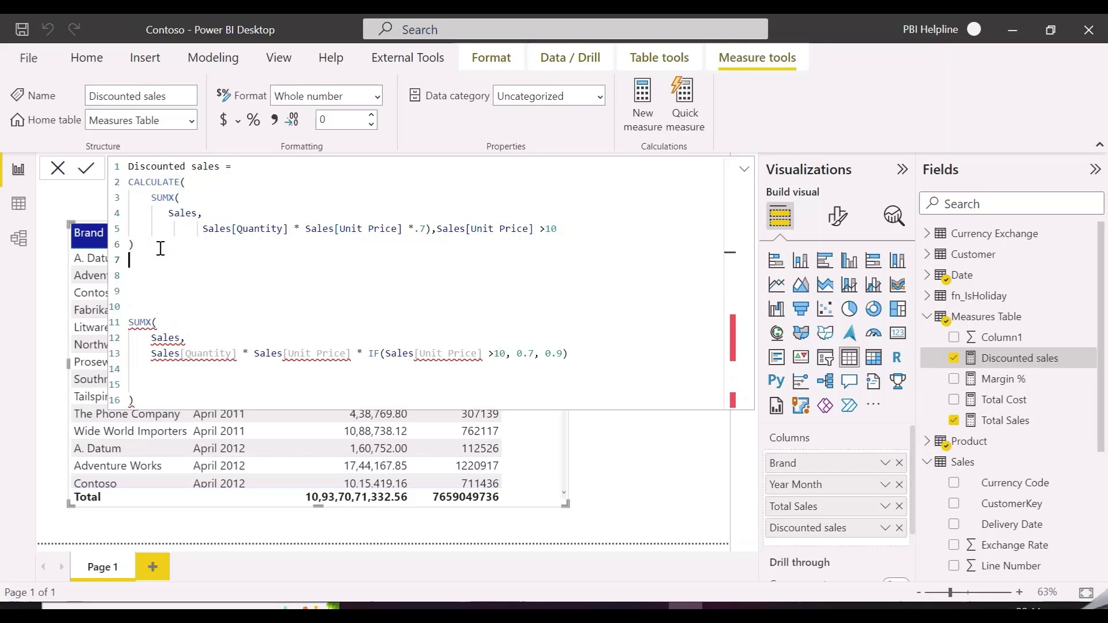
key(Return)
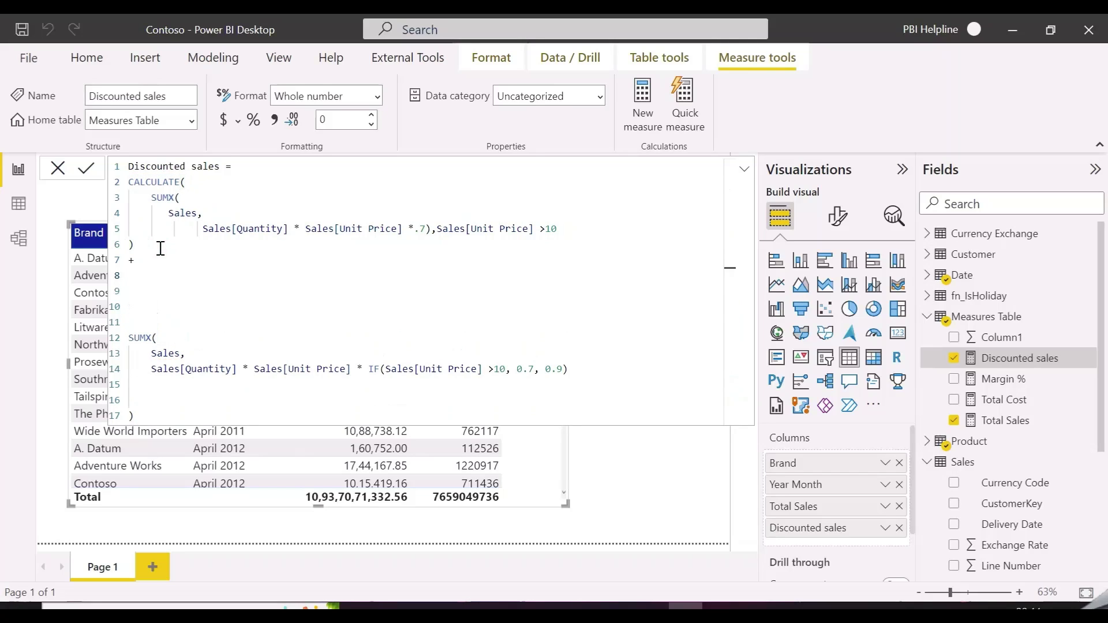
key(ctrl+v)
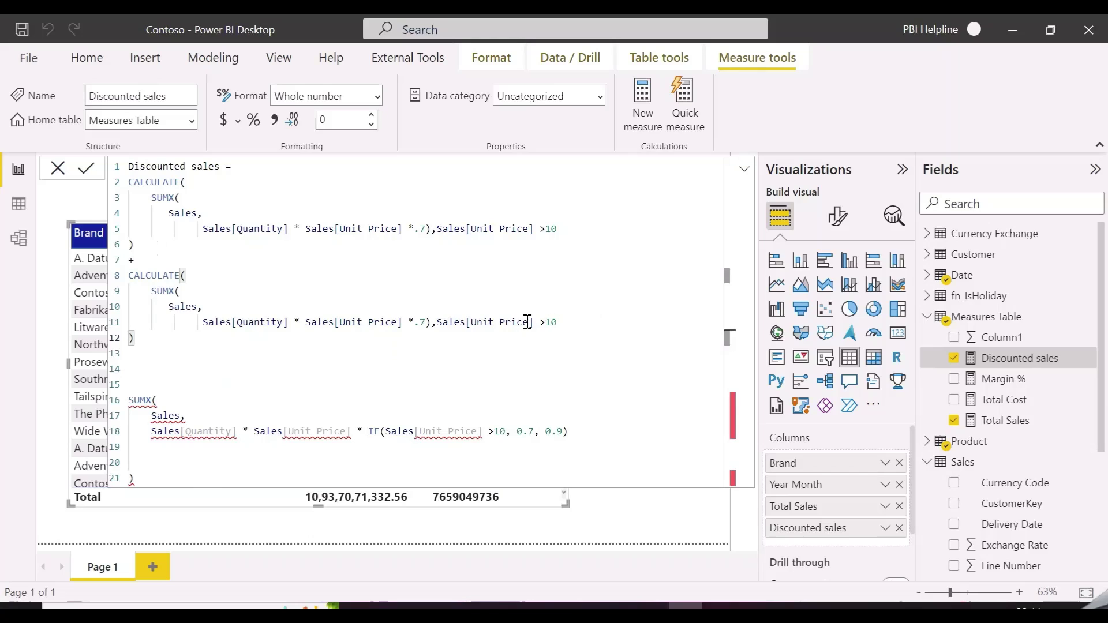
Change the second CALCULATE's multiplier to .9 and its filter to Sales[Unit Price] <= 10
double_click(421, 322)
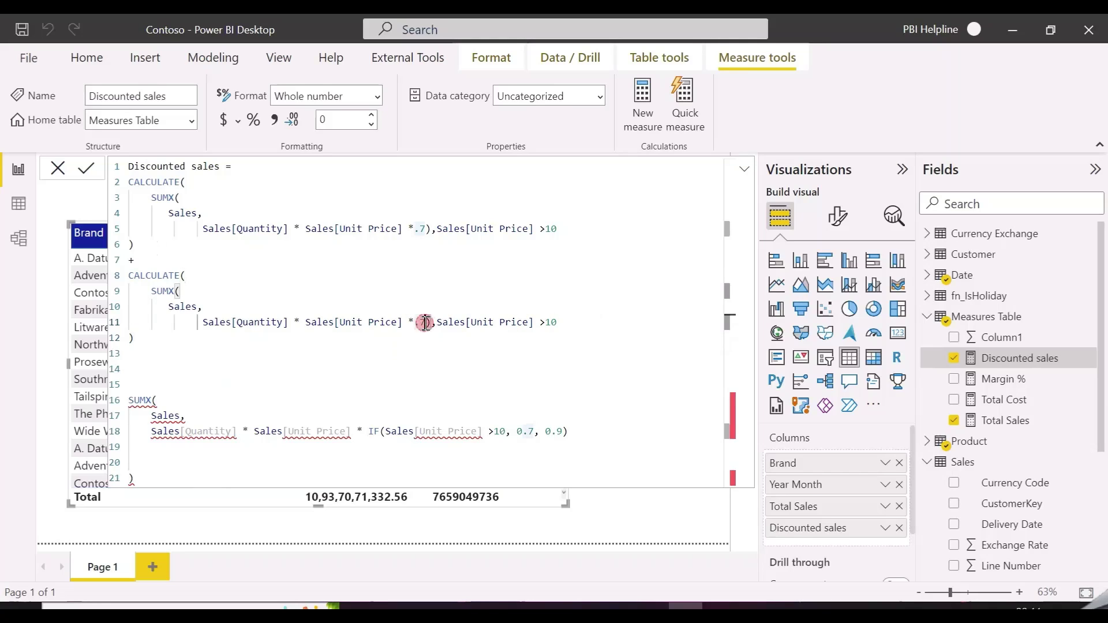
key(BackSpace)
text(9)
click(560, 322)
key(BackSpace)
key(BackSpace)
key(BackSpace)
key(BackSpace)
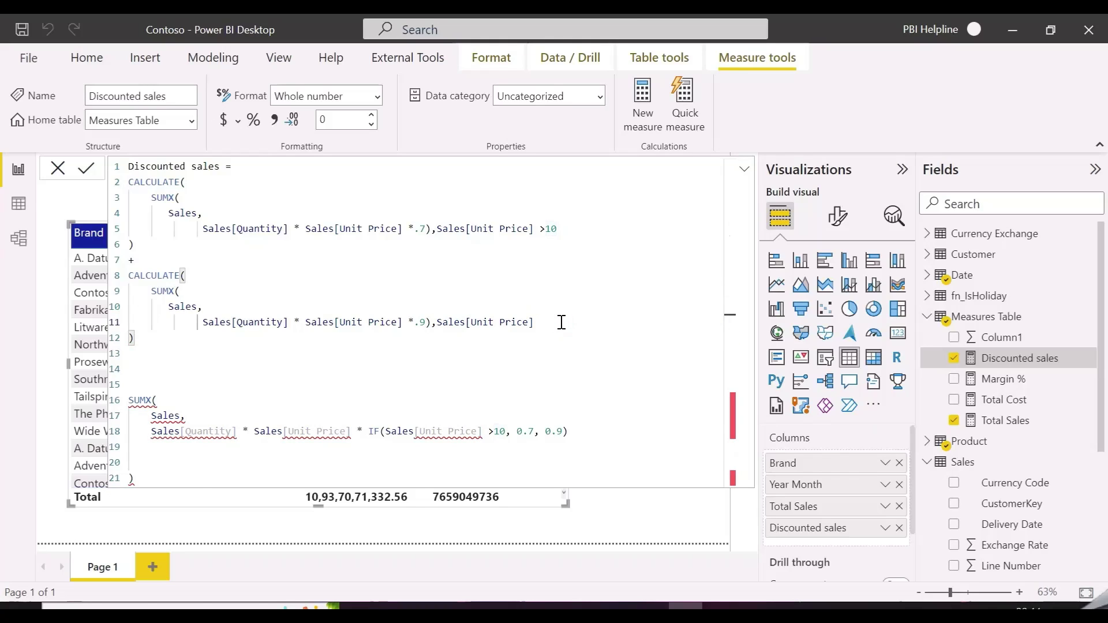
text(<= 1)
Delete the old SUMX expression containing IF from the end of the Discounted sales formula and collapse the formula
drag(130, 480, 127, 406)
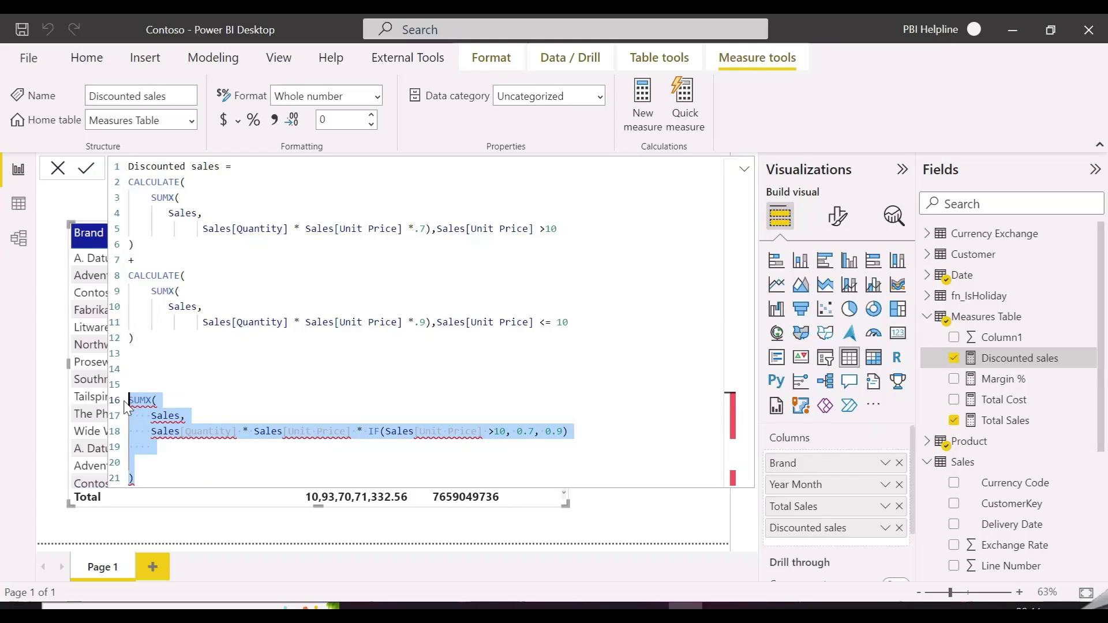
key(Delete)
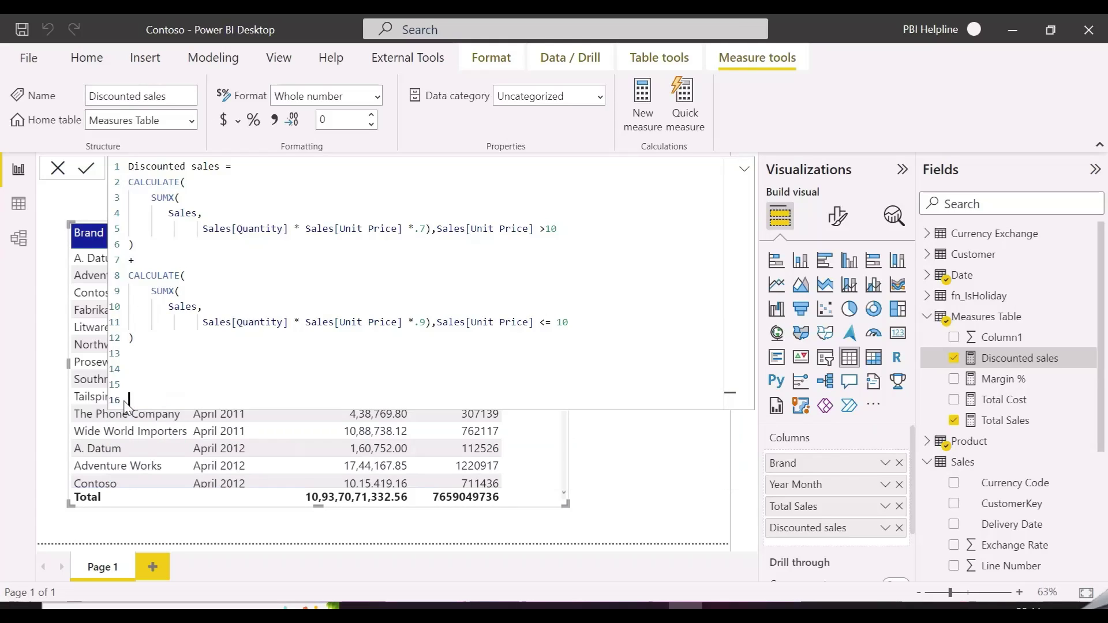
click(745, 169)
Leave the formula by selecting the Currency Exchange table, and analyze the table visual three times in a Performance analyzer recording
click(834, 96)
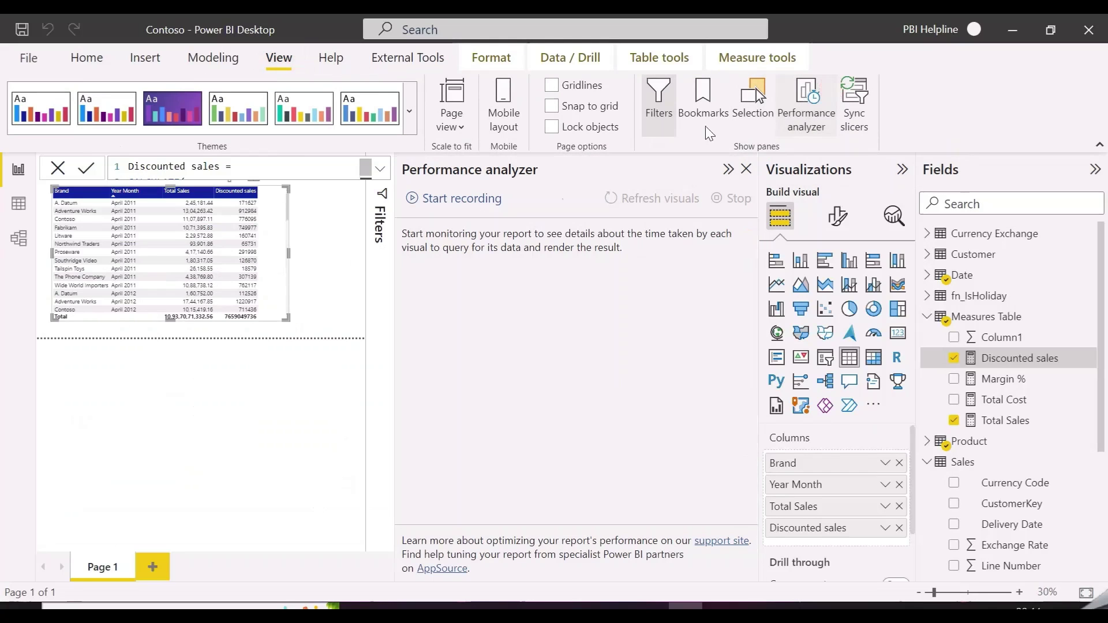
click(971, 233)
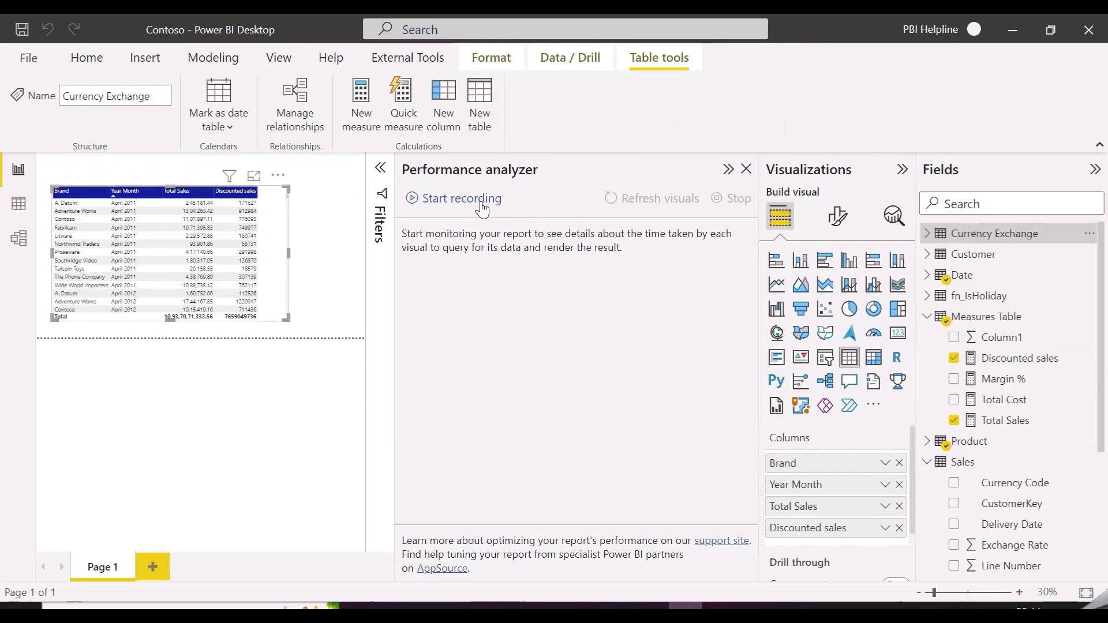
click(462, 198)
click(207, 175)
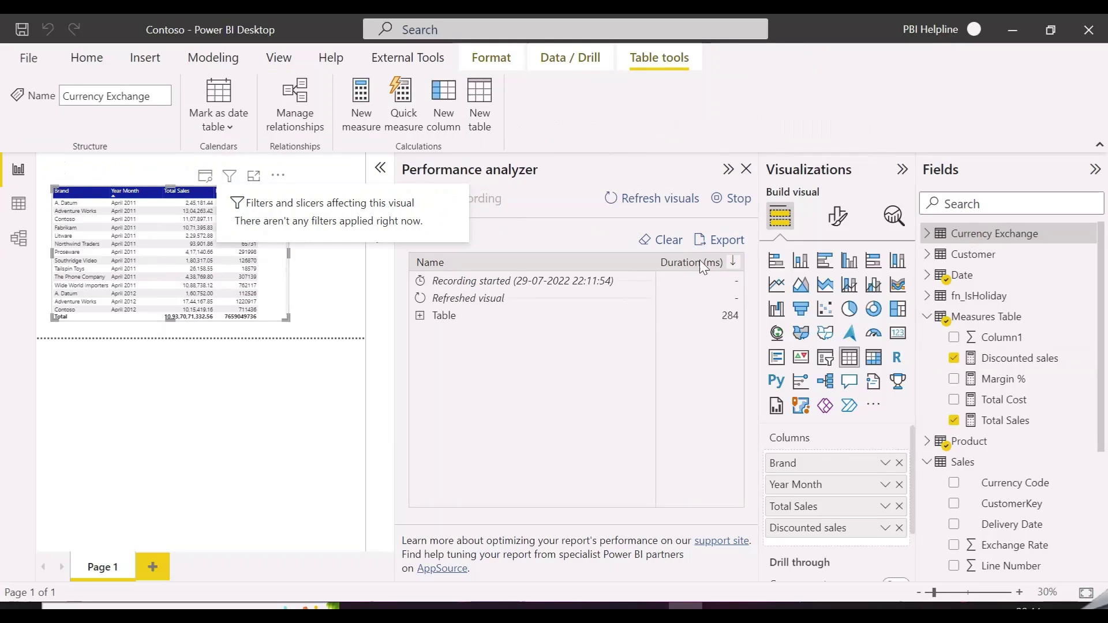
click(205, 175)
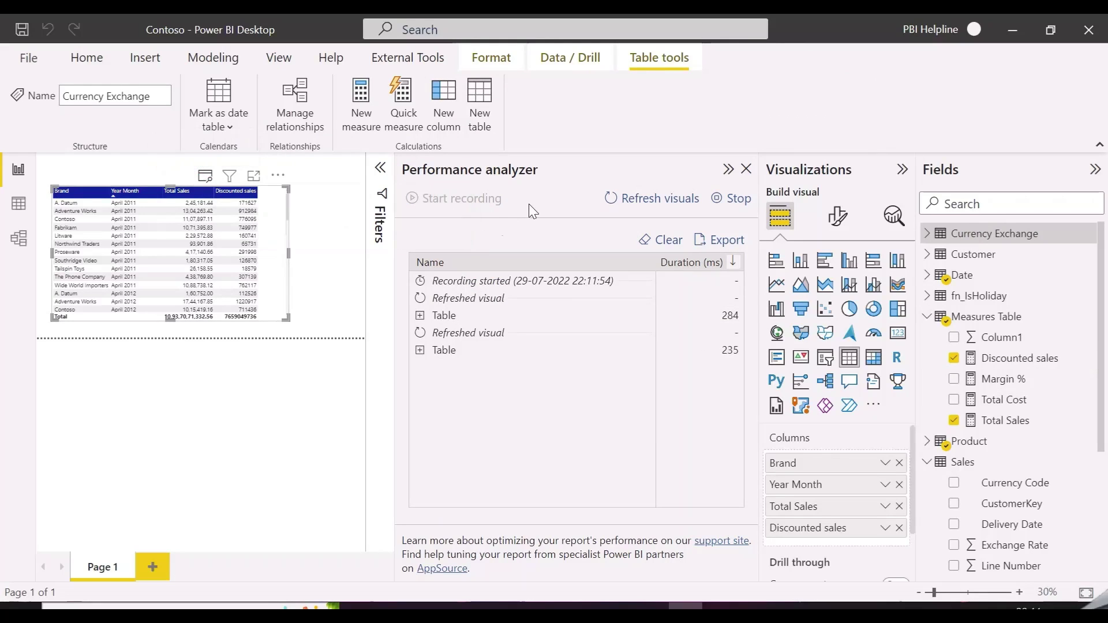
click(205, 175)
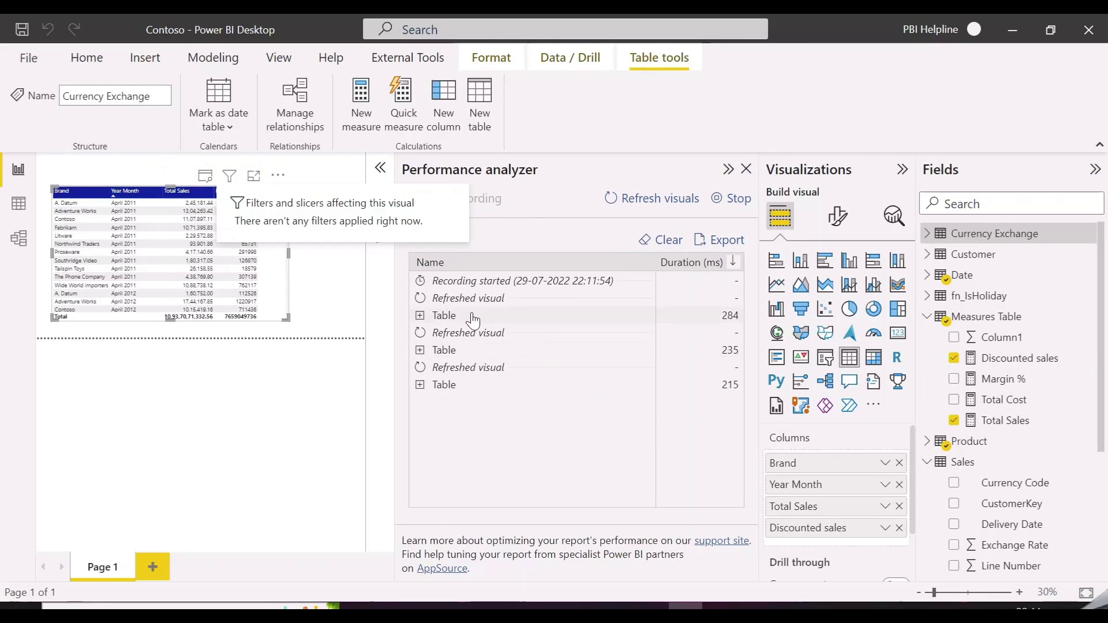
Expand the three Table results to examine their DAX query durations, and close the Performance analyzer
click(421, 315)
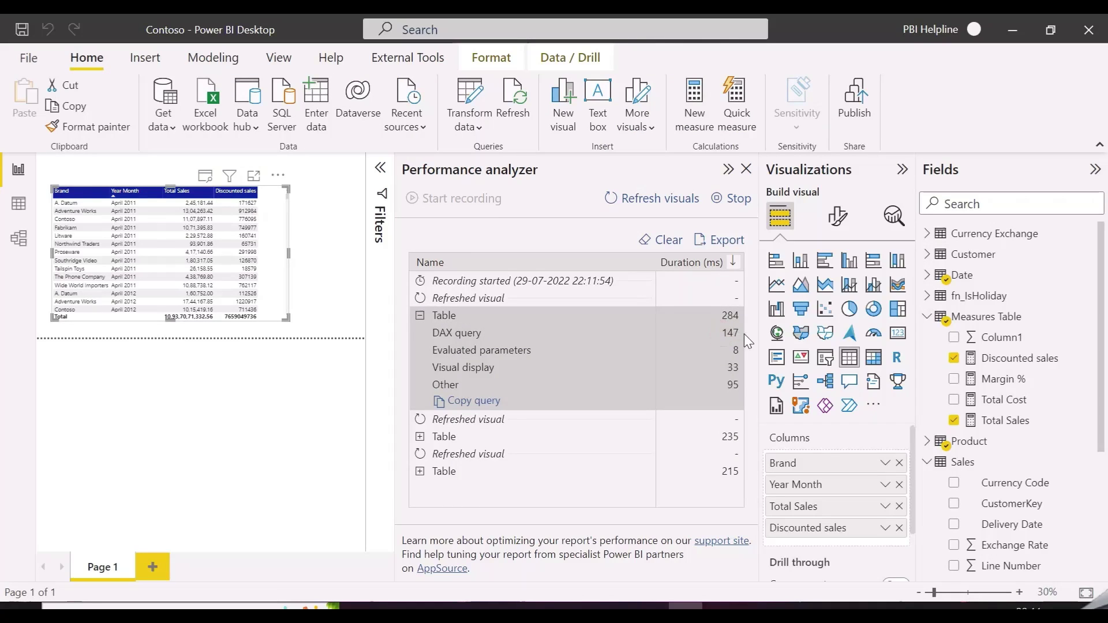
click(420, 437)
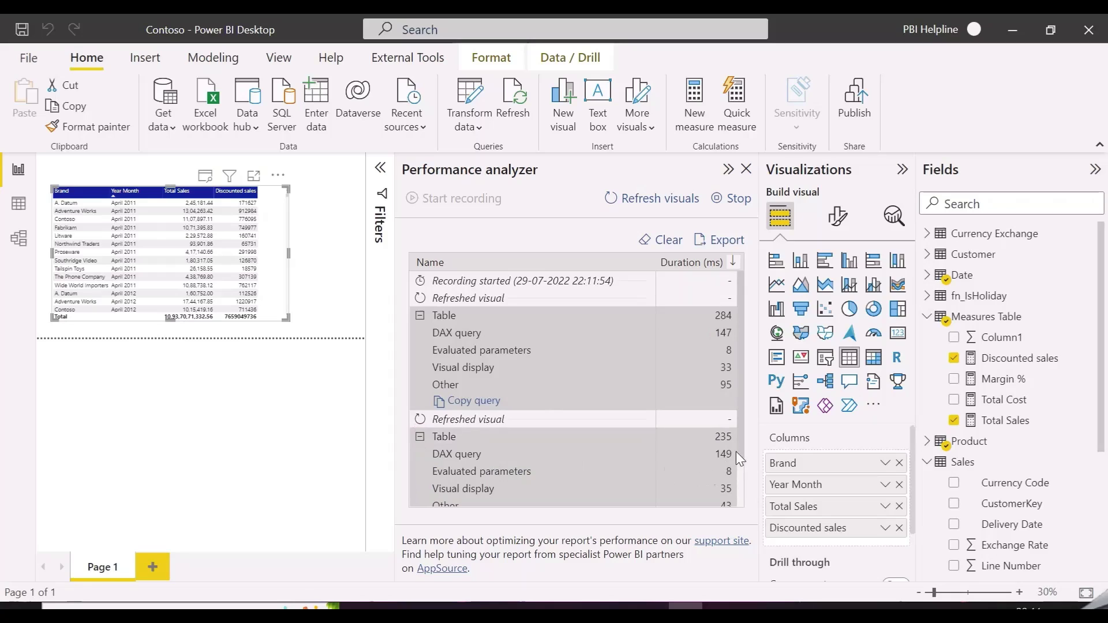
scroll(504, 416, down, 2)
click(420, 498)
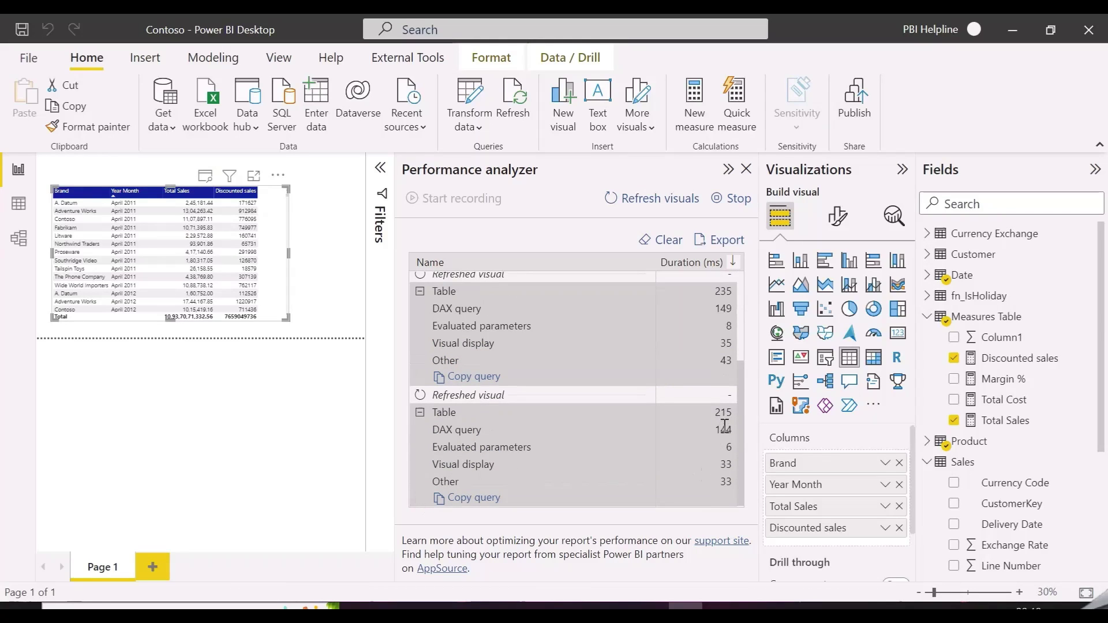
click(746, 169)
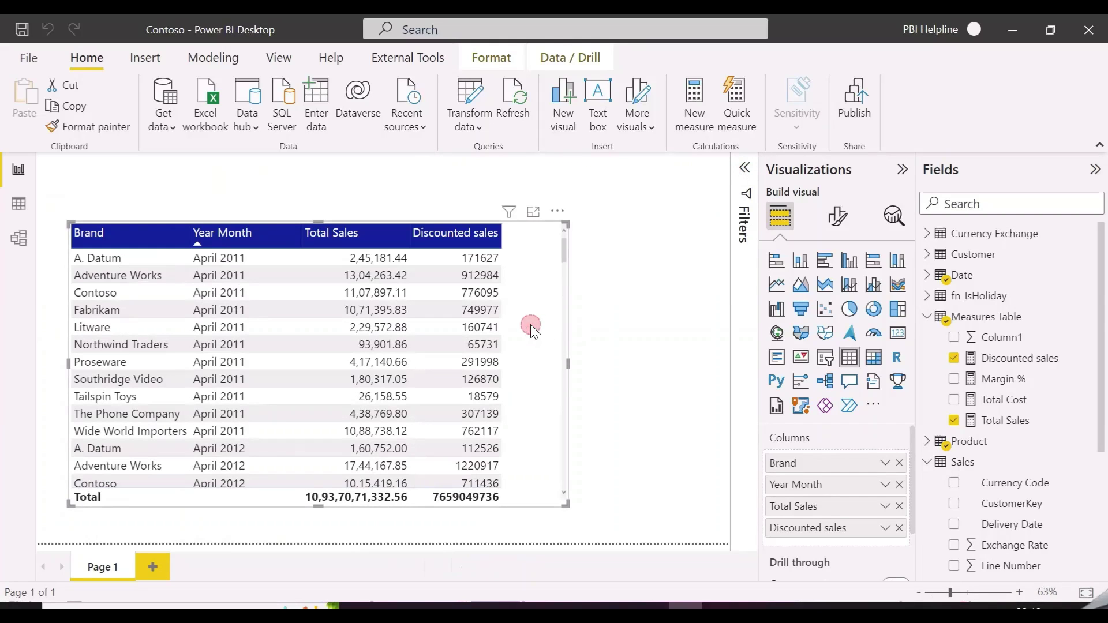
Select the Total Sales measure and expand its formula to read the full SUMX expression
click(1007, 421)
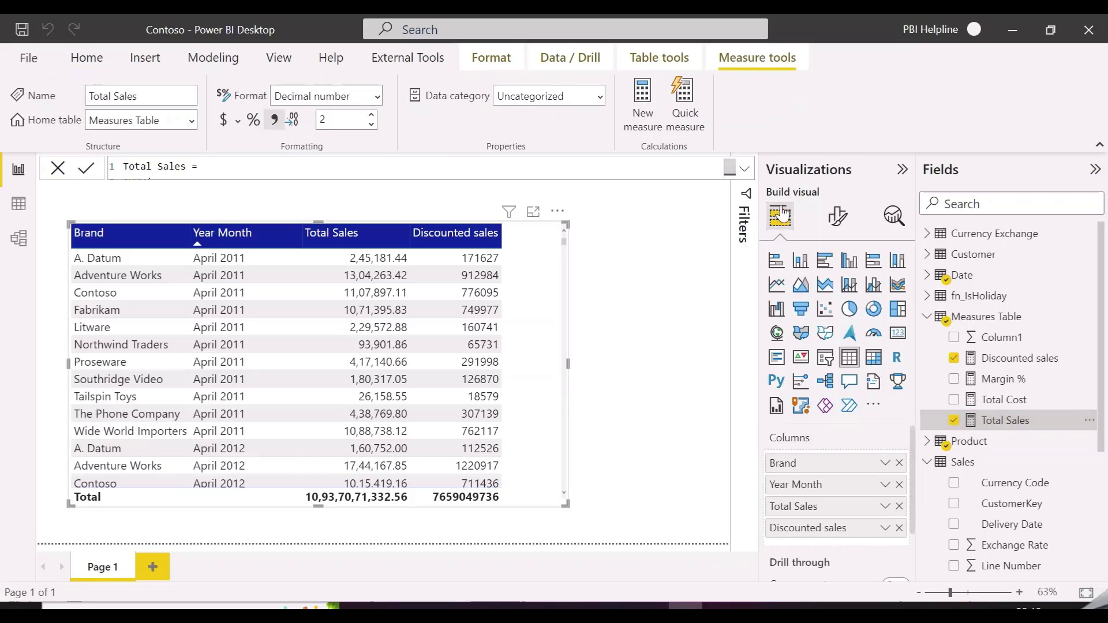
click(747, 170)
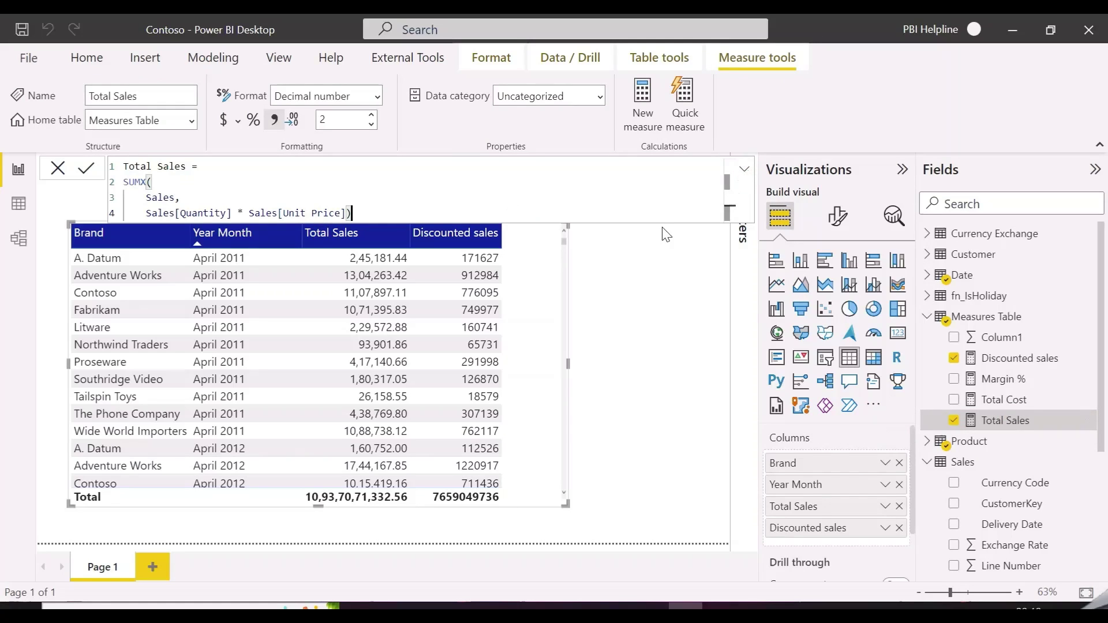